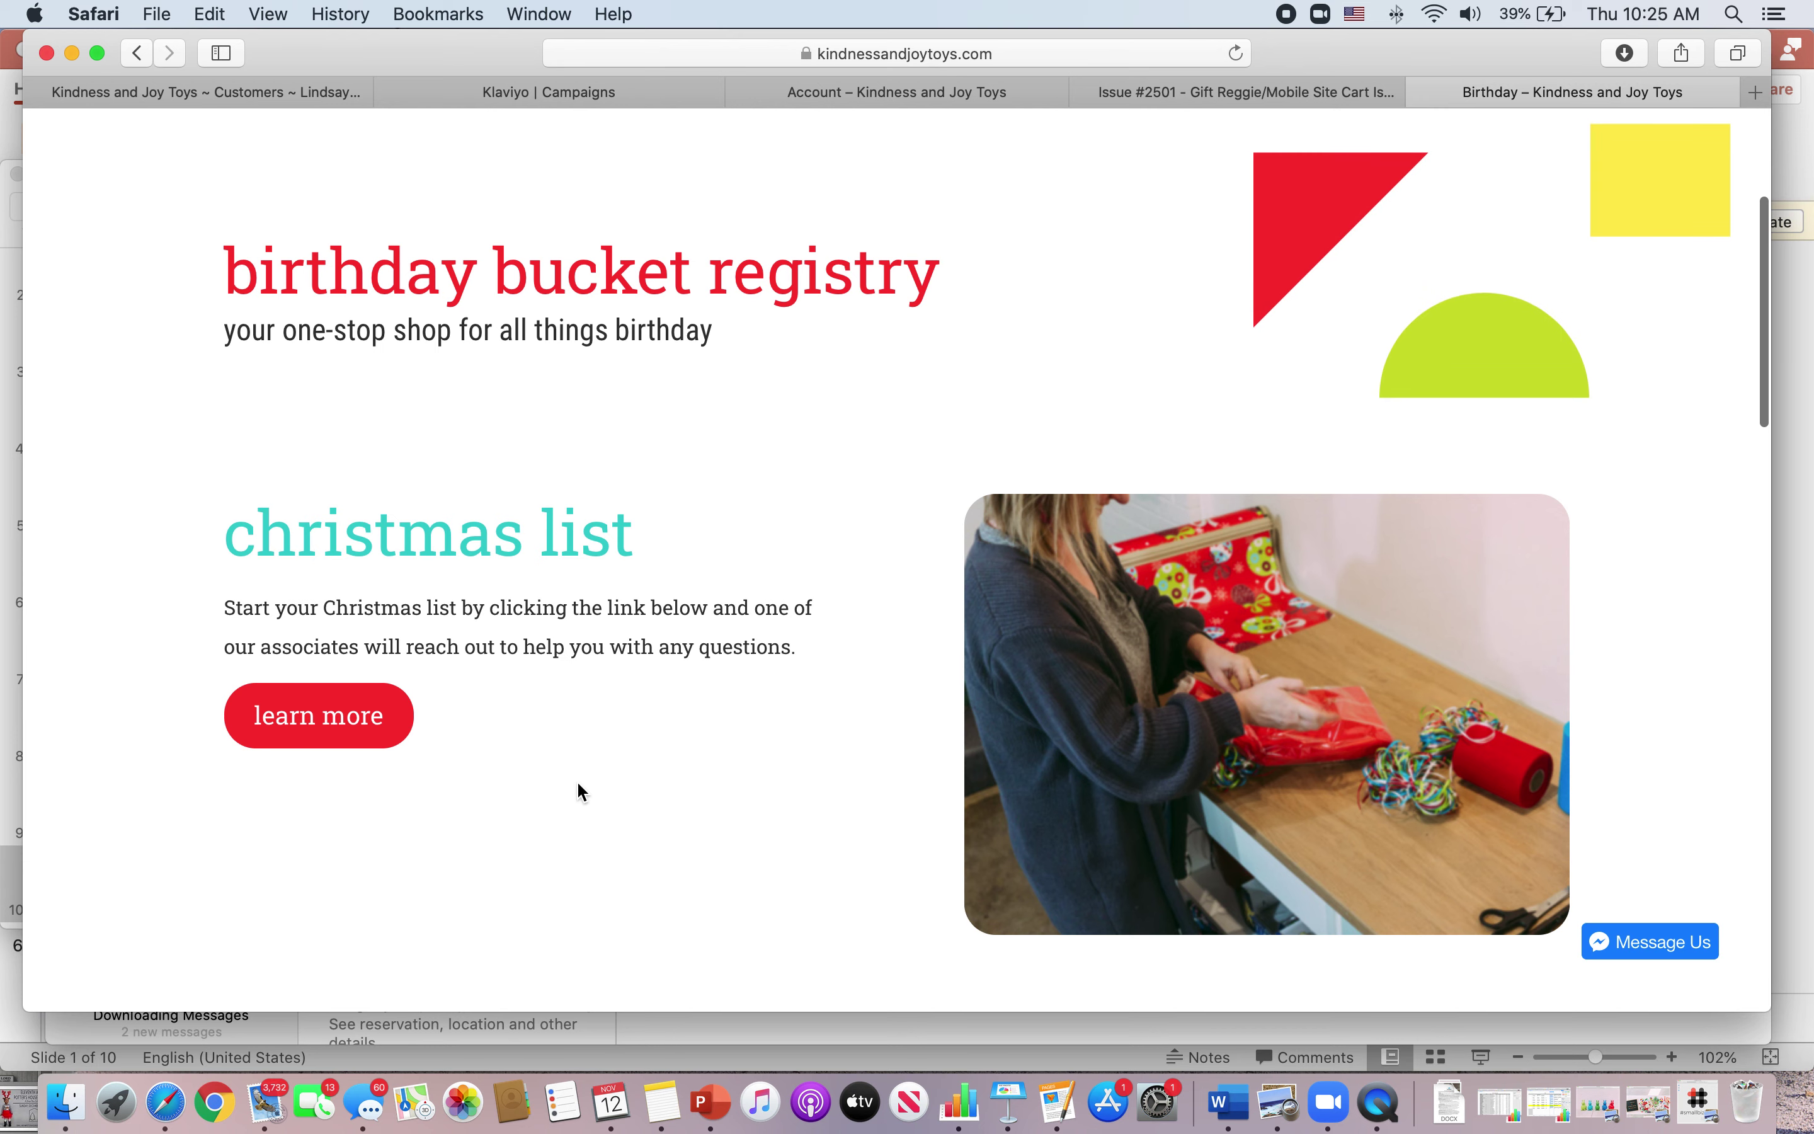
# - Open the Gift Registry page from the Christmas list 'learn more' link
pyautogui.click(350, 721)
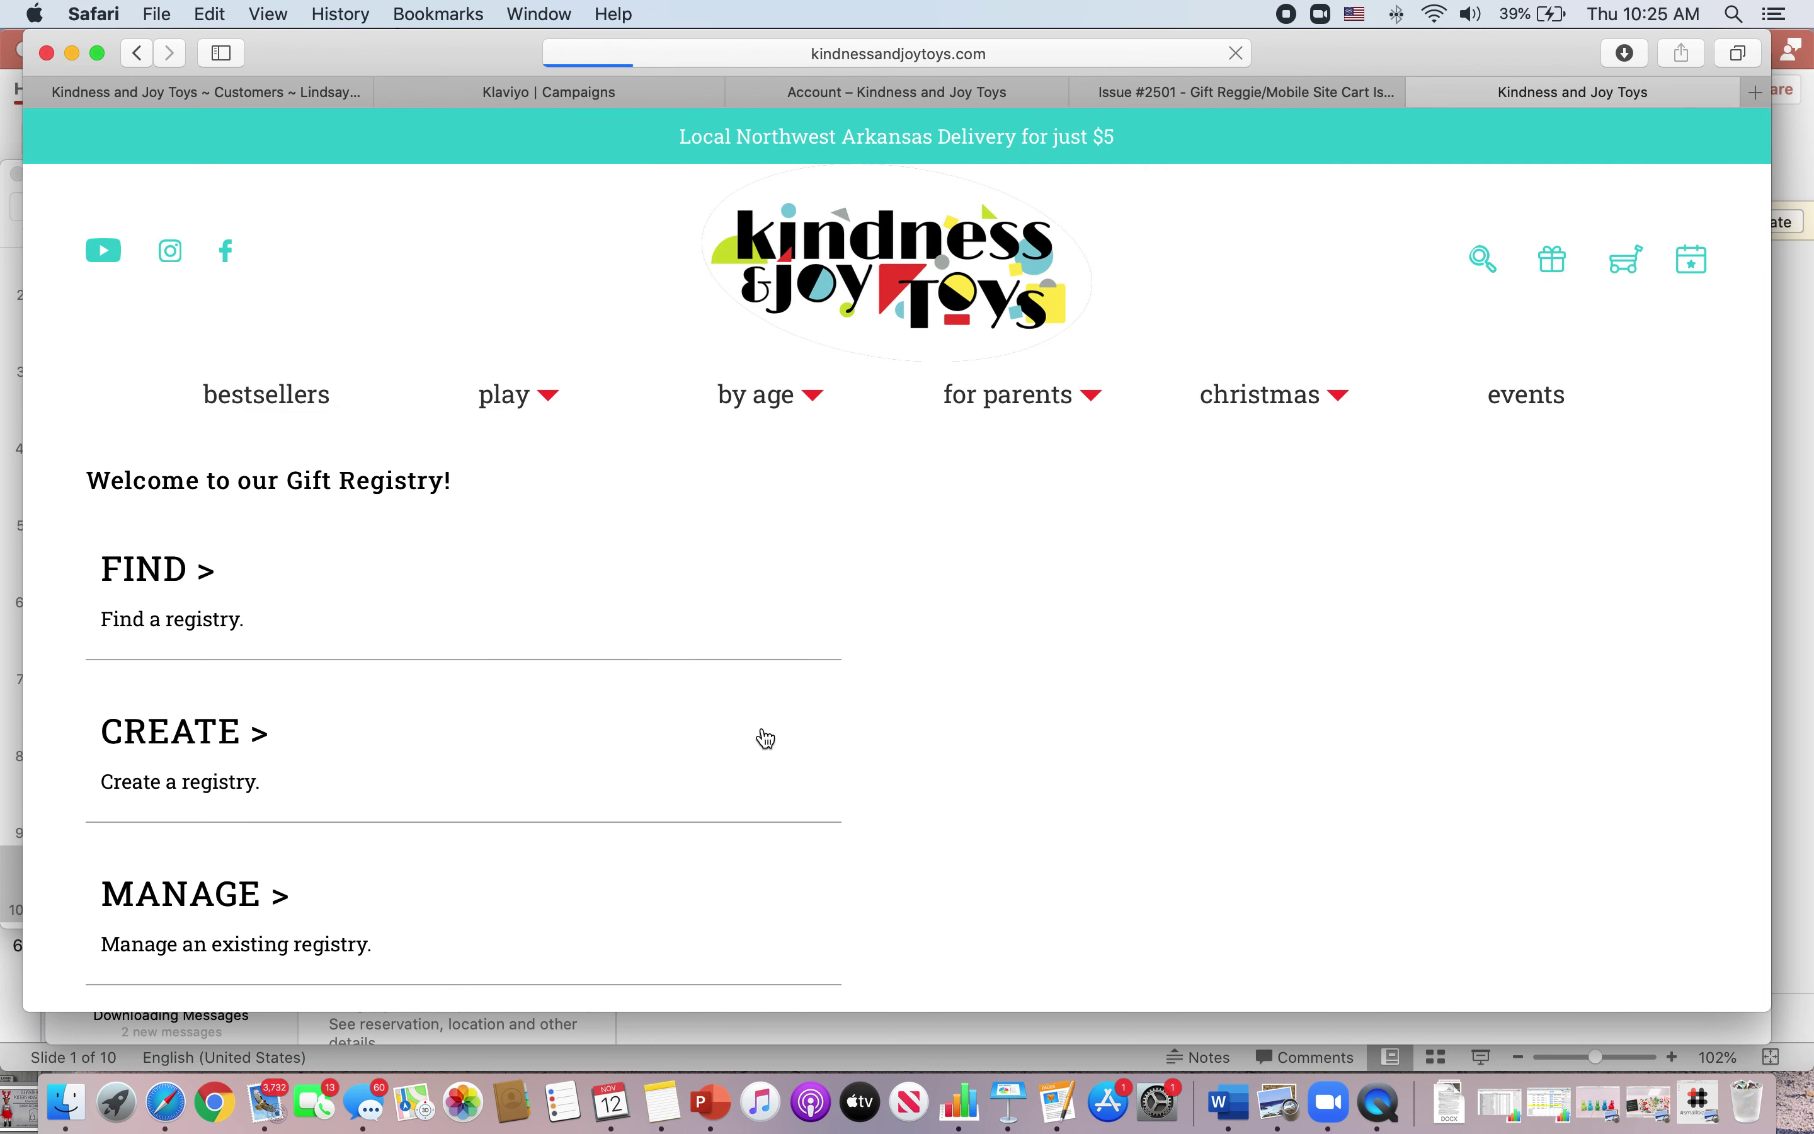
pyautogui.scroll(-3, 764, 739)
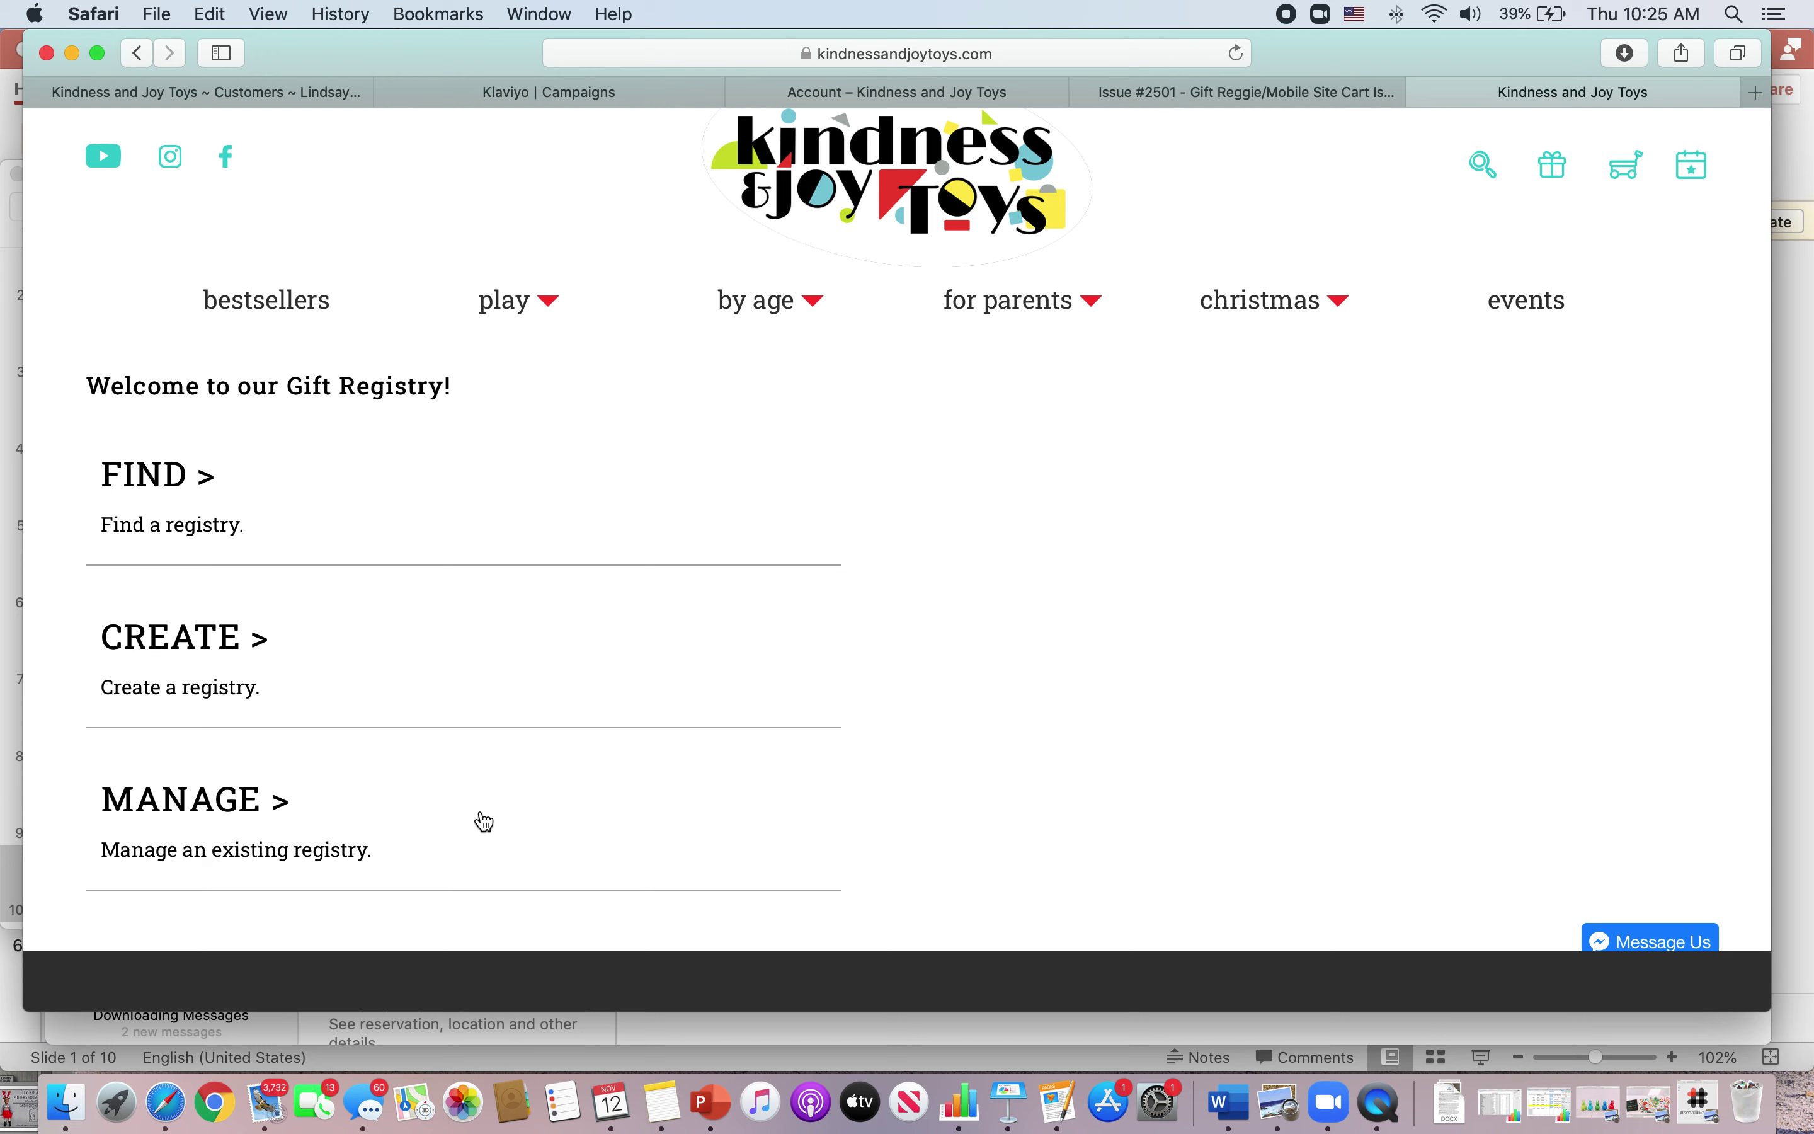
# - Start a new registry with CREATE and look over the Create your Registry form
pyautogui.click(217, 640)
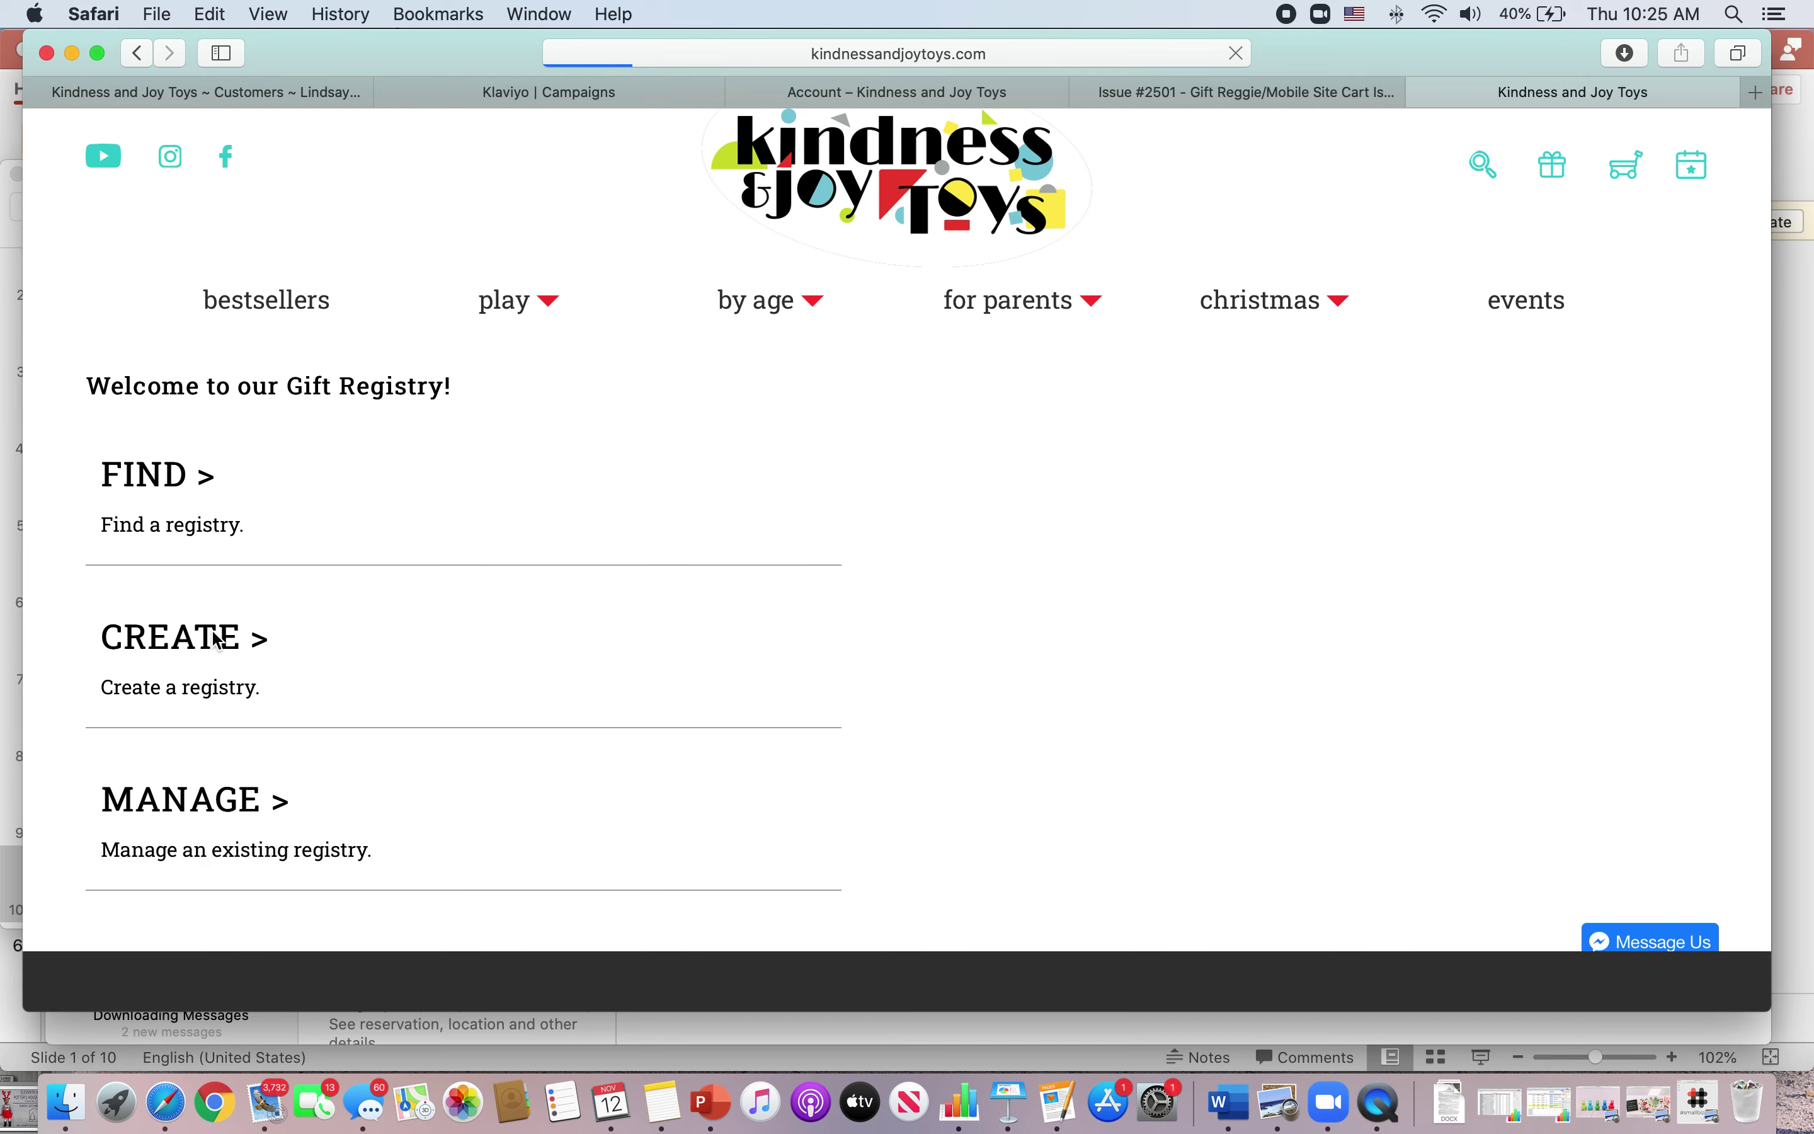
pyautogui.scroll(-5, 655, 792)
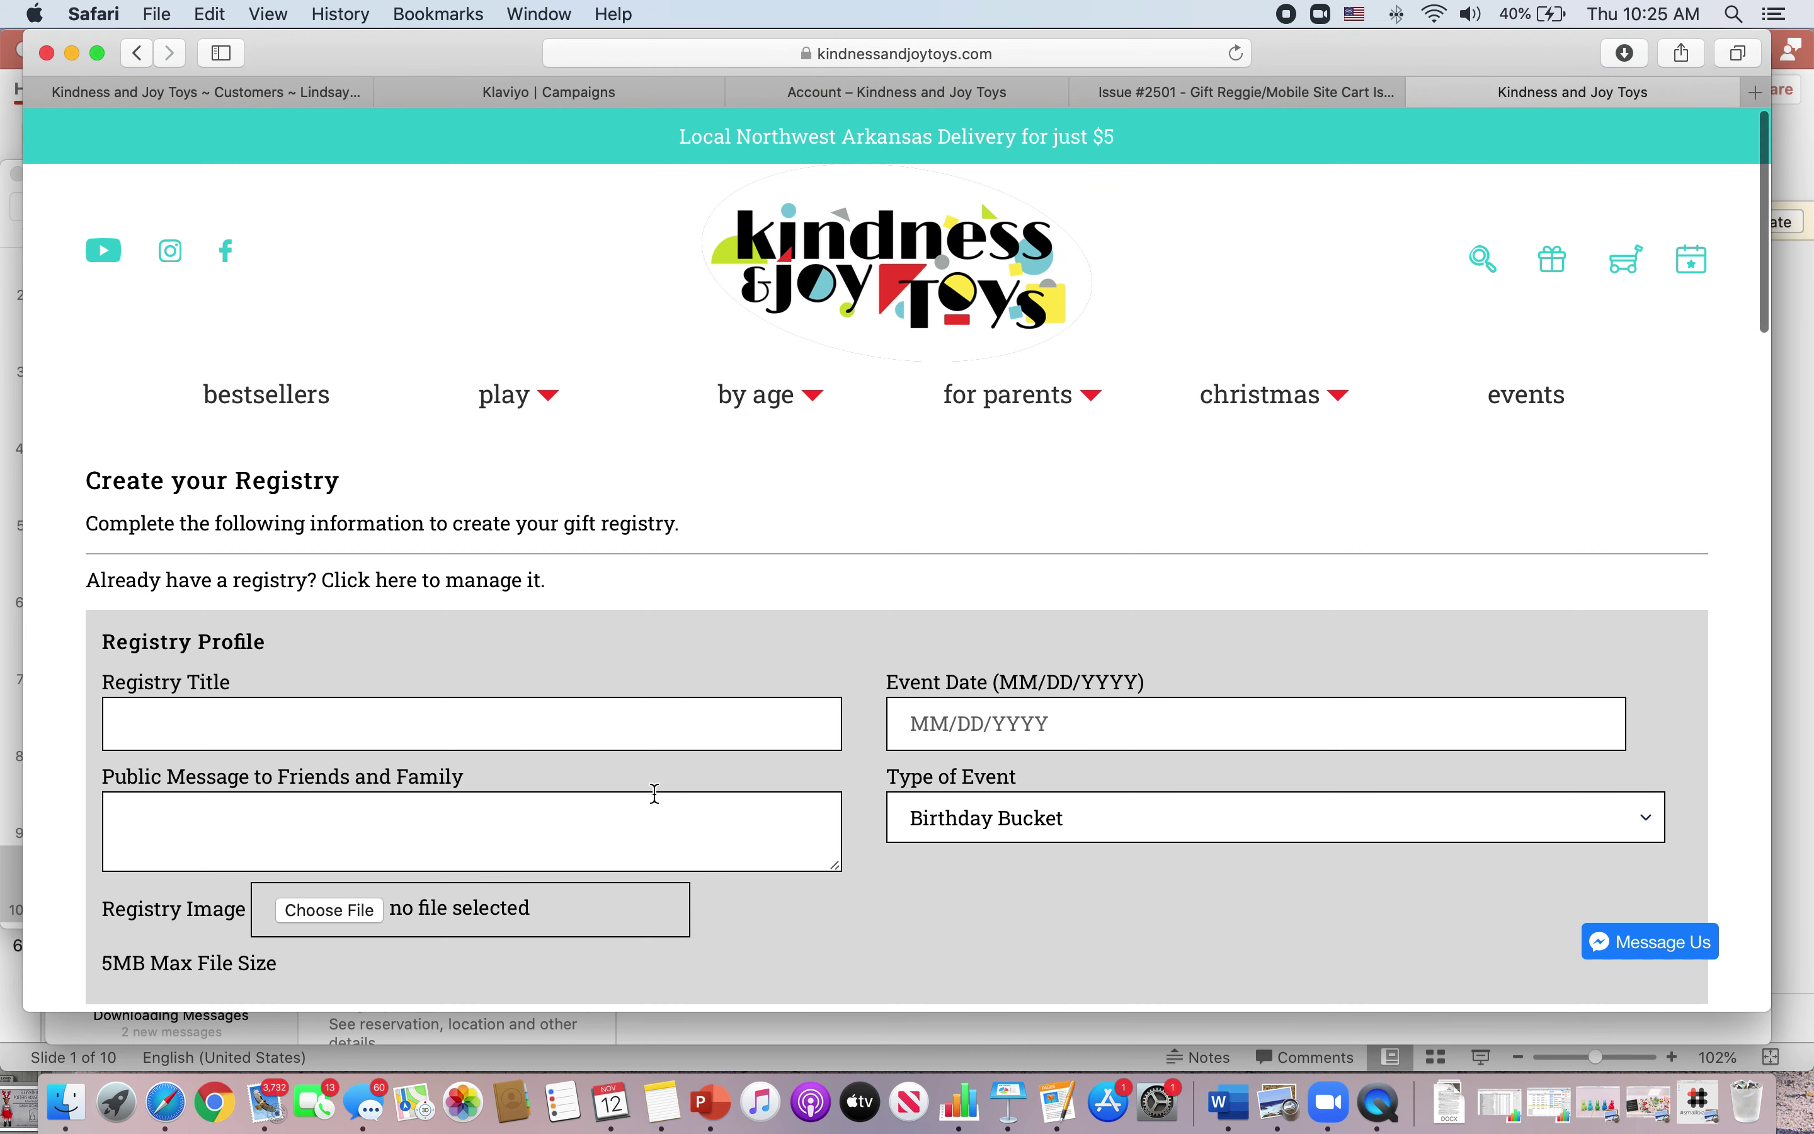
pyautogui.scroll(-7, 654, 792)
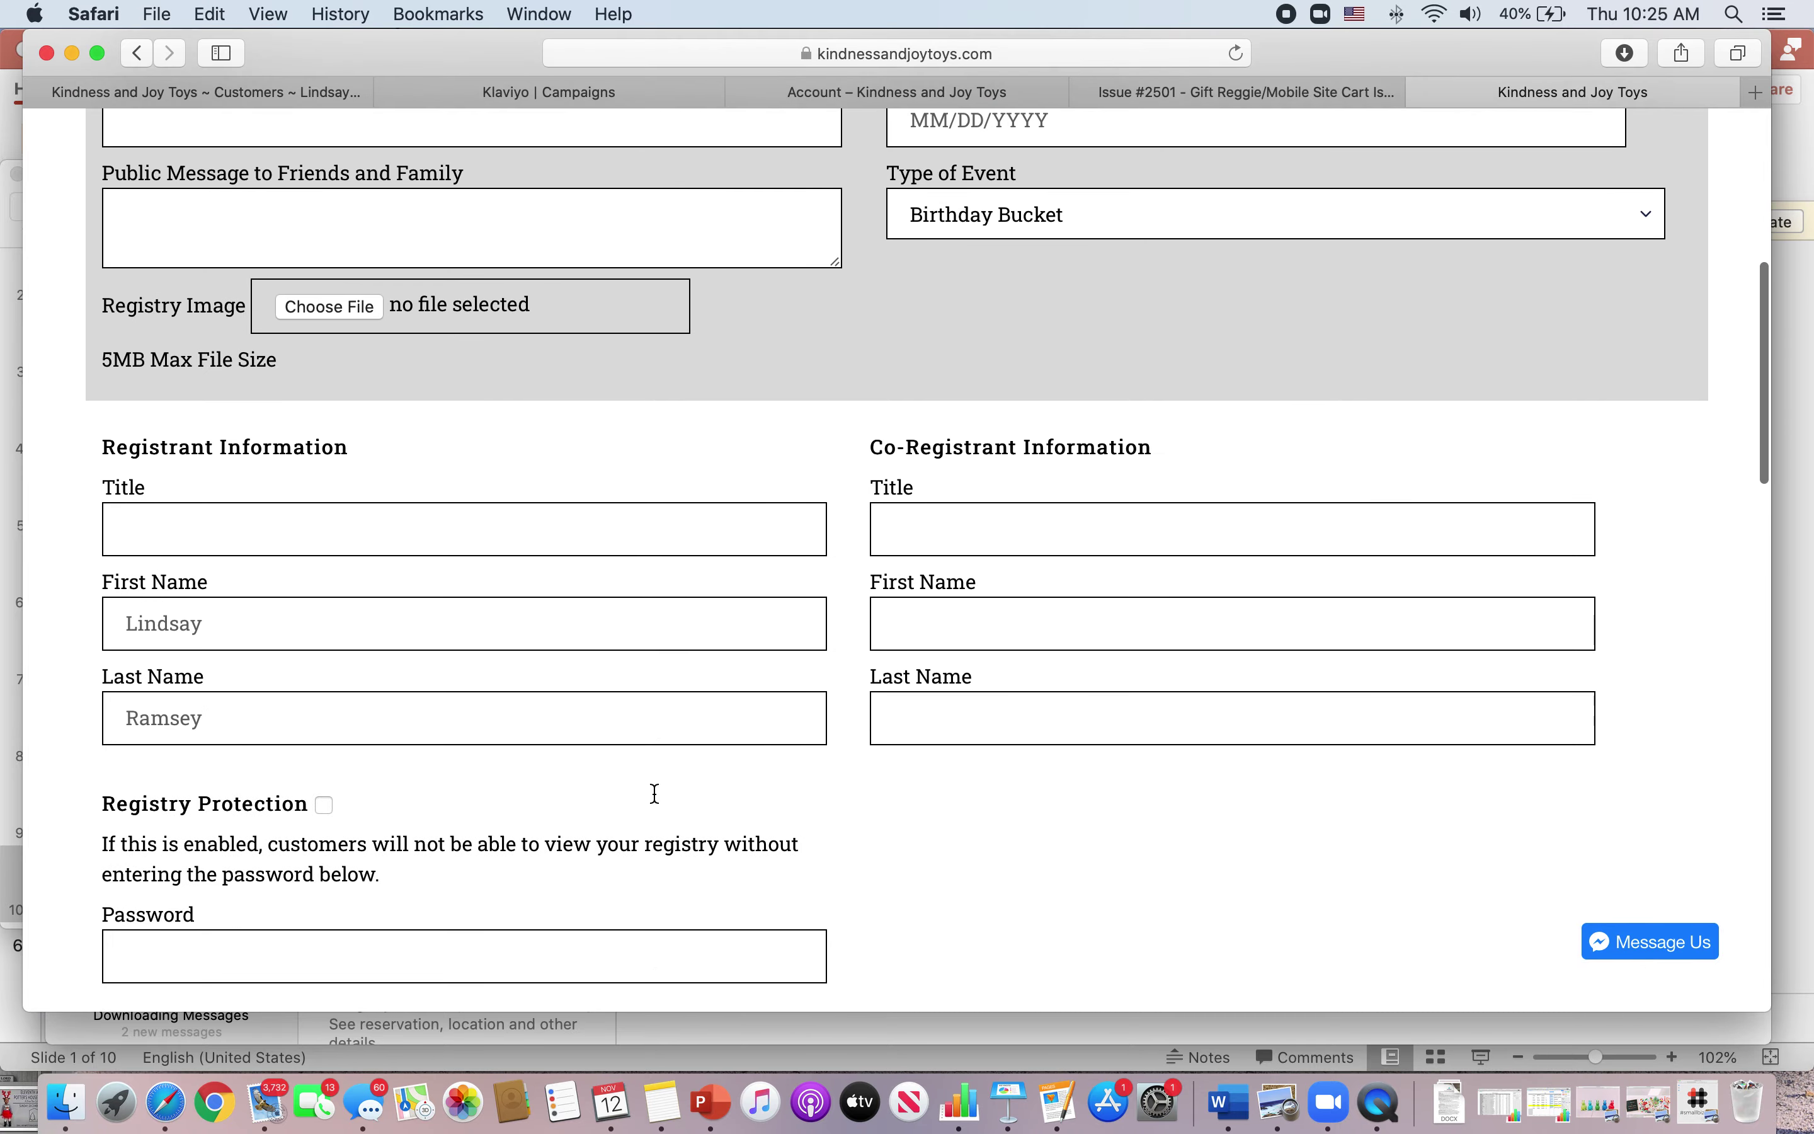
pyautogui.scroll(-5, 653, 795)
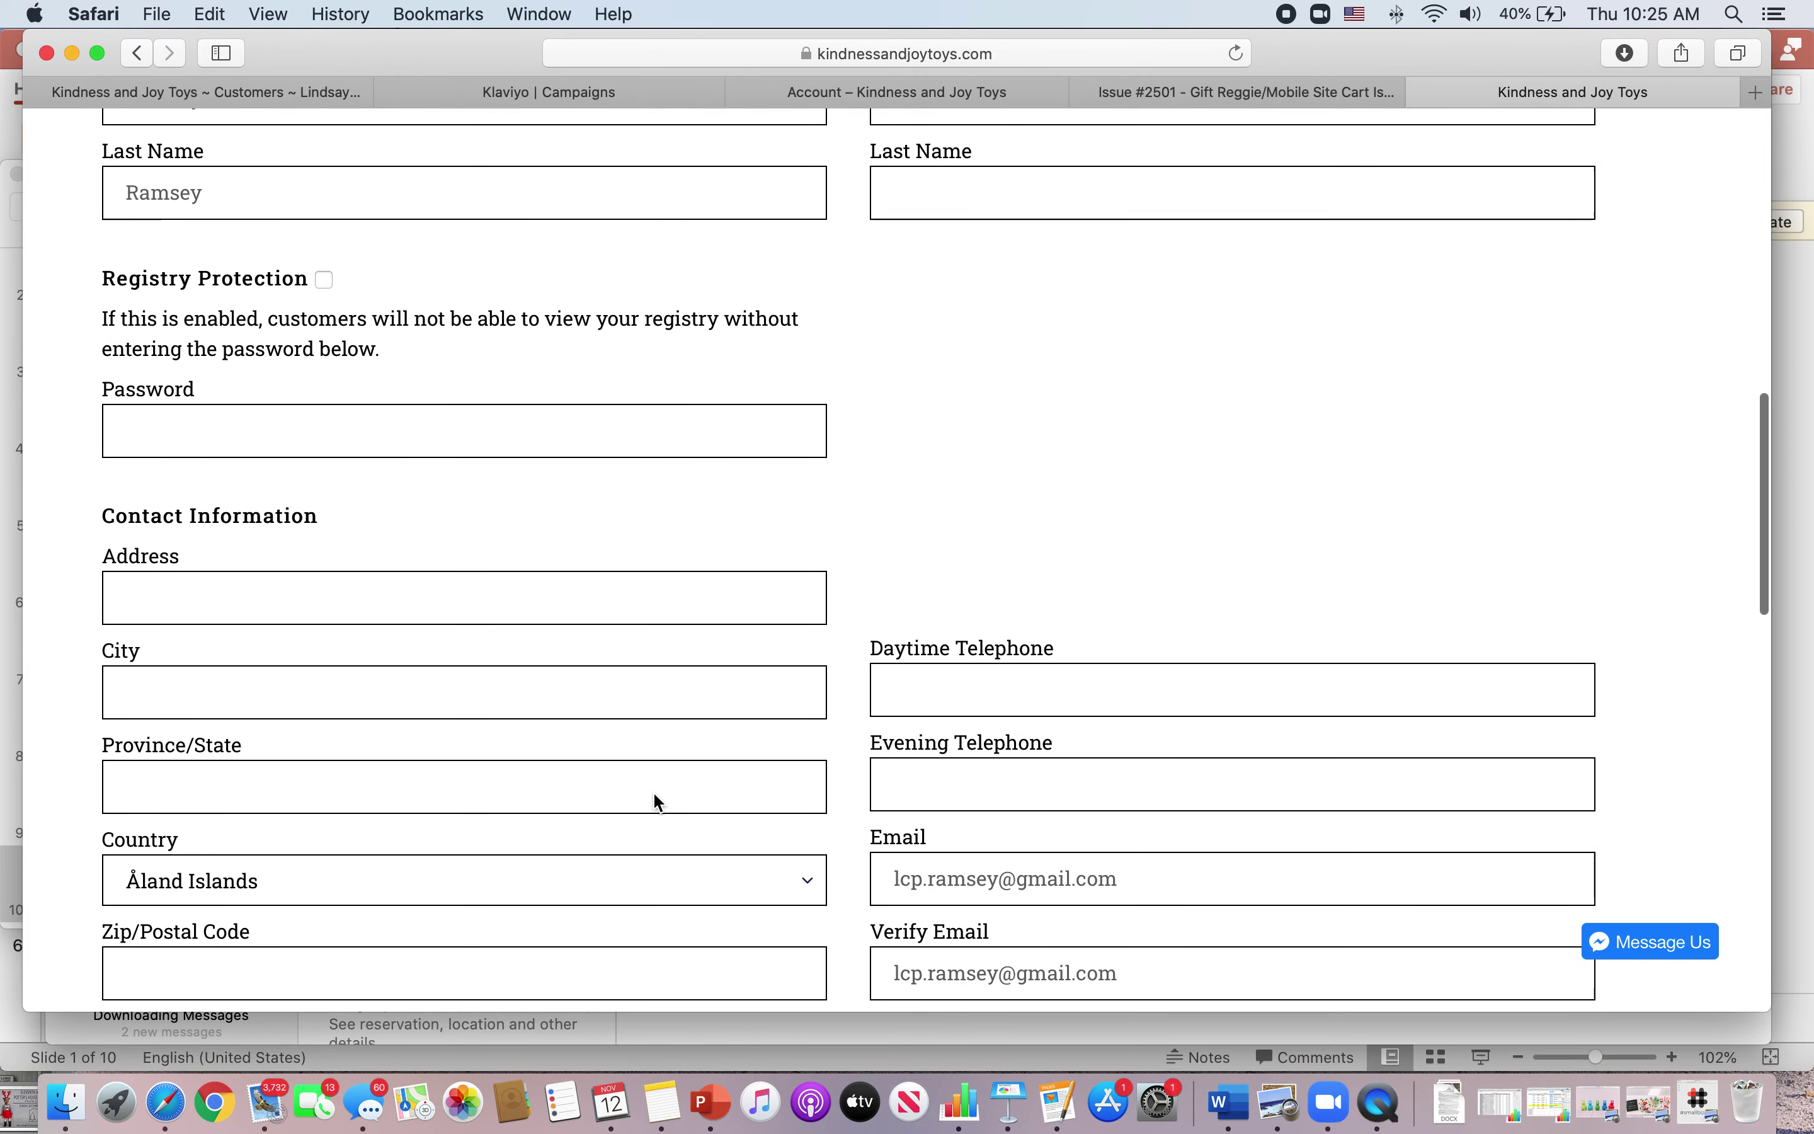
pyautogui.scroll(7, 654, 792)
pyautogui.scroll(10, 654, 793)
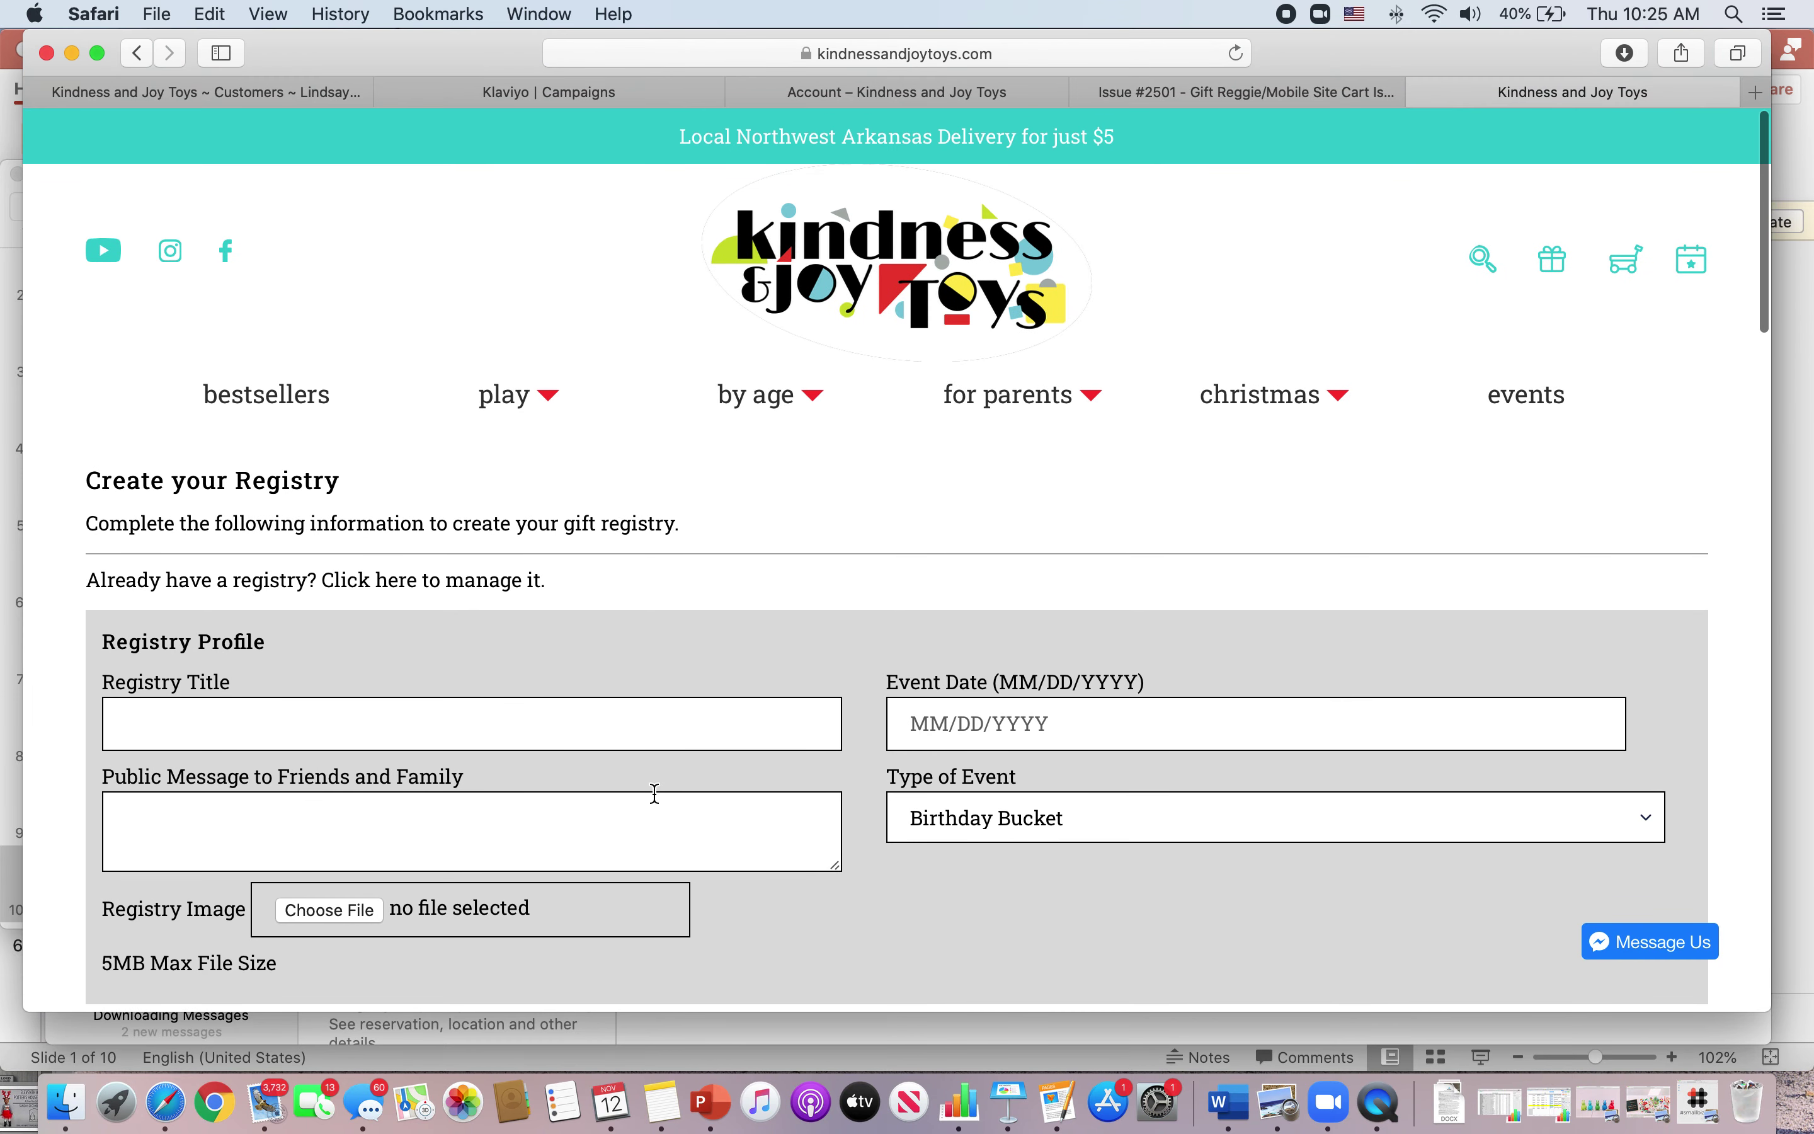
# - Title the registry as the registrant's Christmas Wish List
pyautogui.write('Barrett')
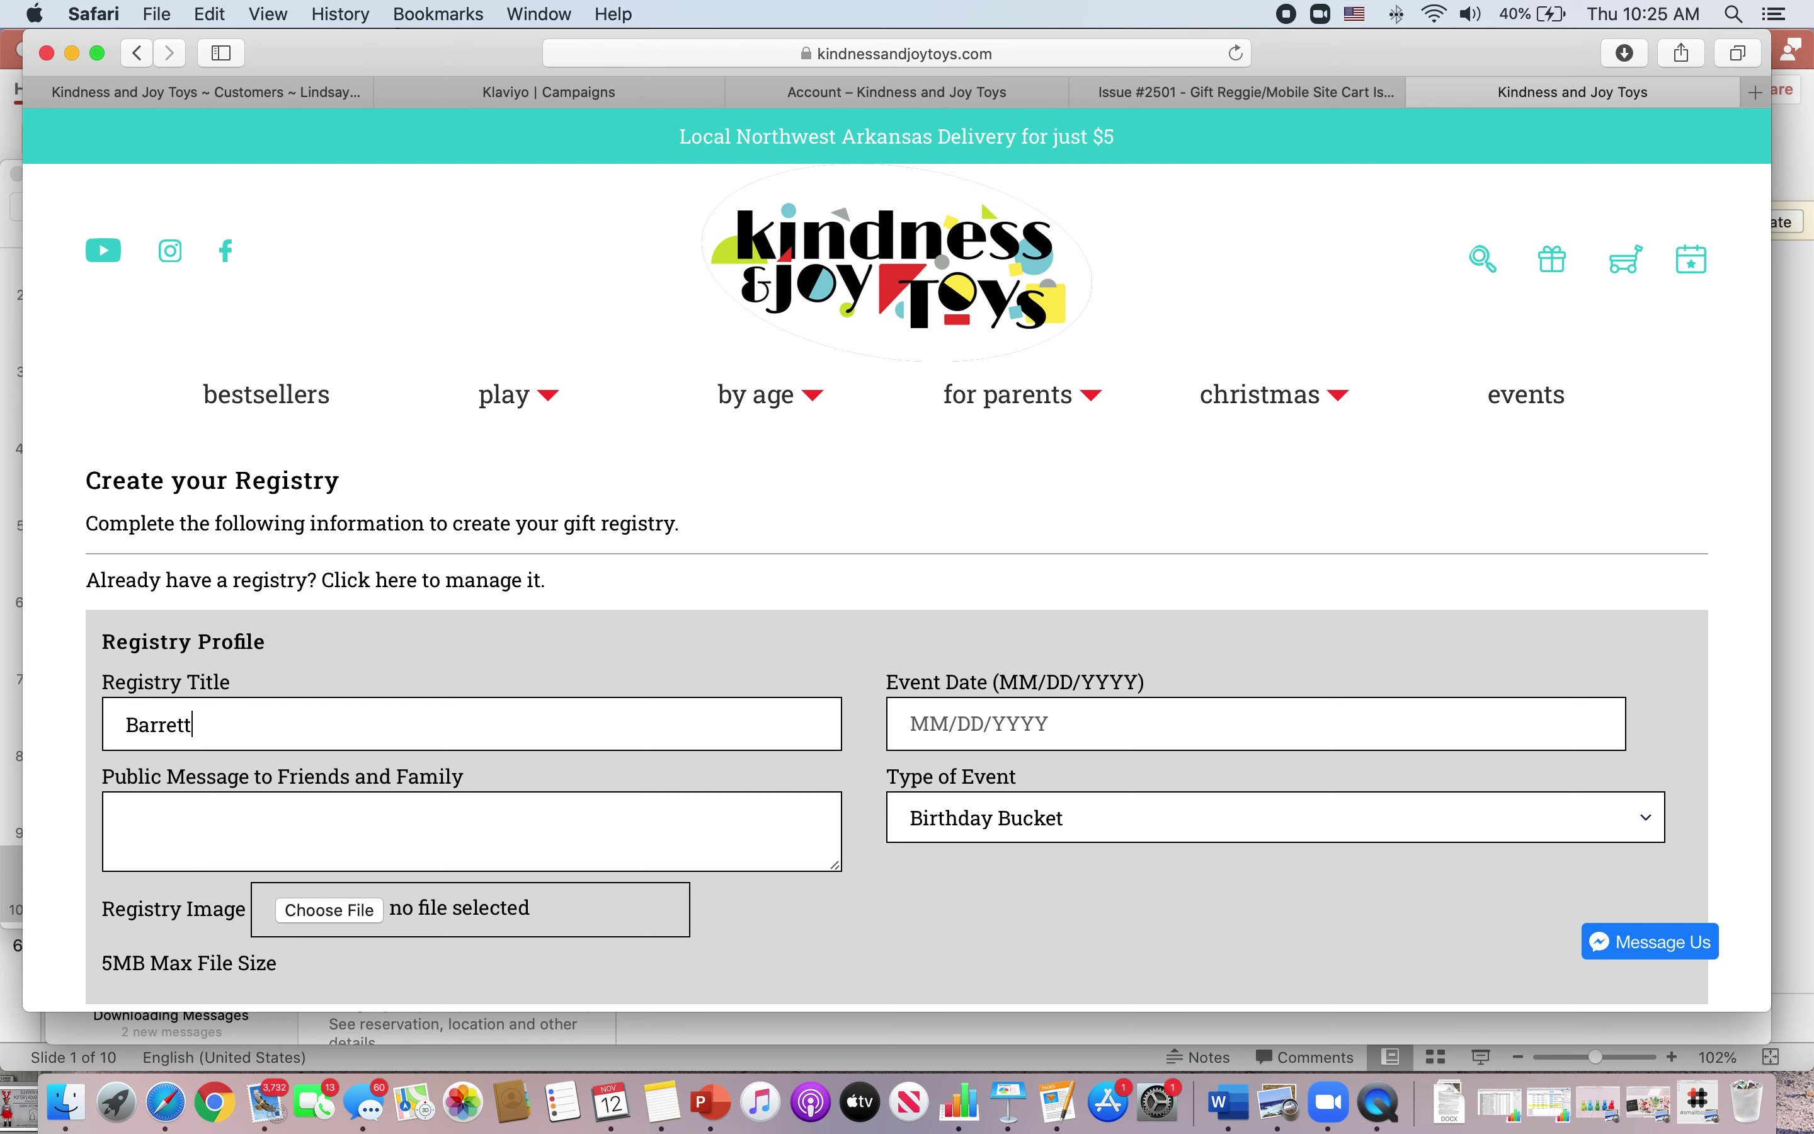
pyautogui.write("t's Cr")
pyautogui.press('BackSpace')
pyautogui.press('BackSpace')
pyautogui.press('BackSpace')
pyautogui.write("'s Christmas Re")
pyautogui.press('BackSpace')
pyautogui.press('BackSpace')
pyautogui.write('Wish List')
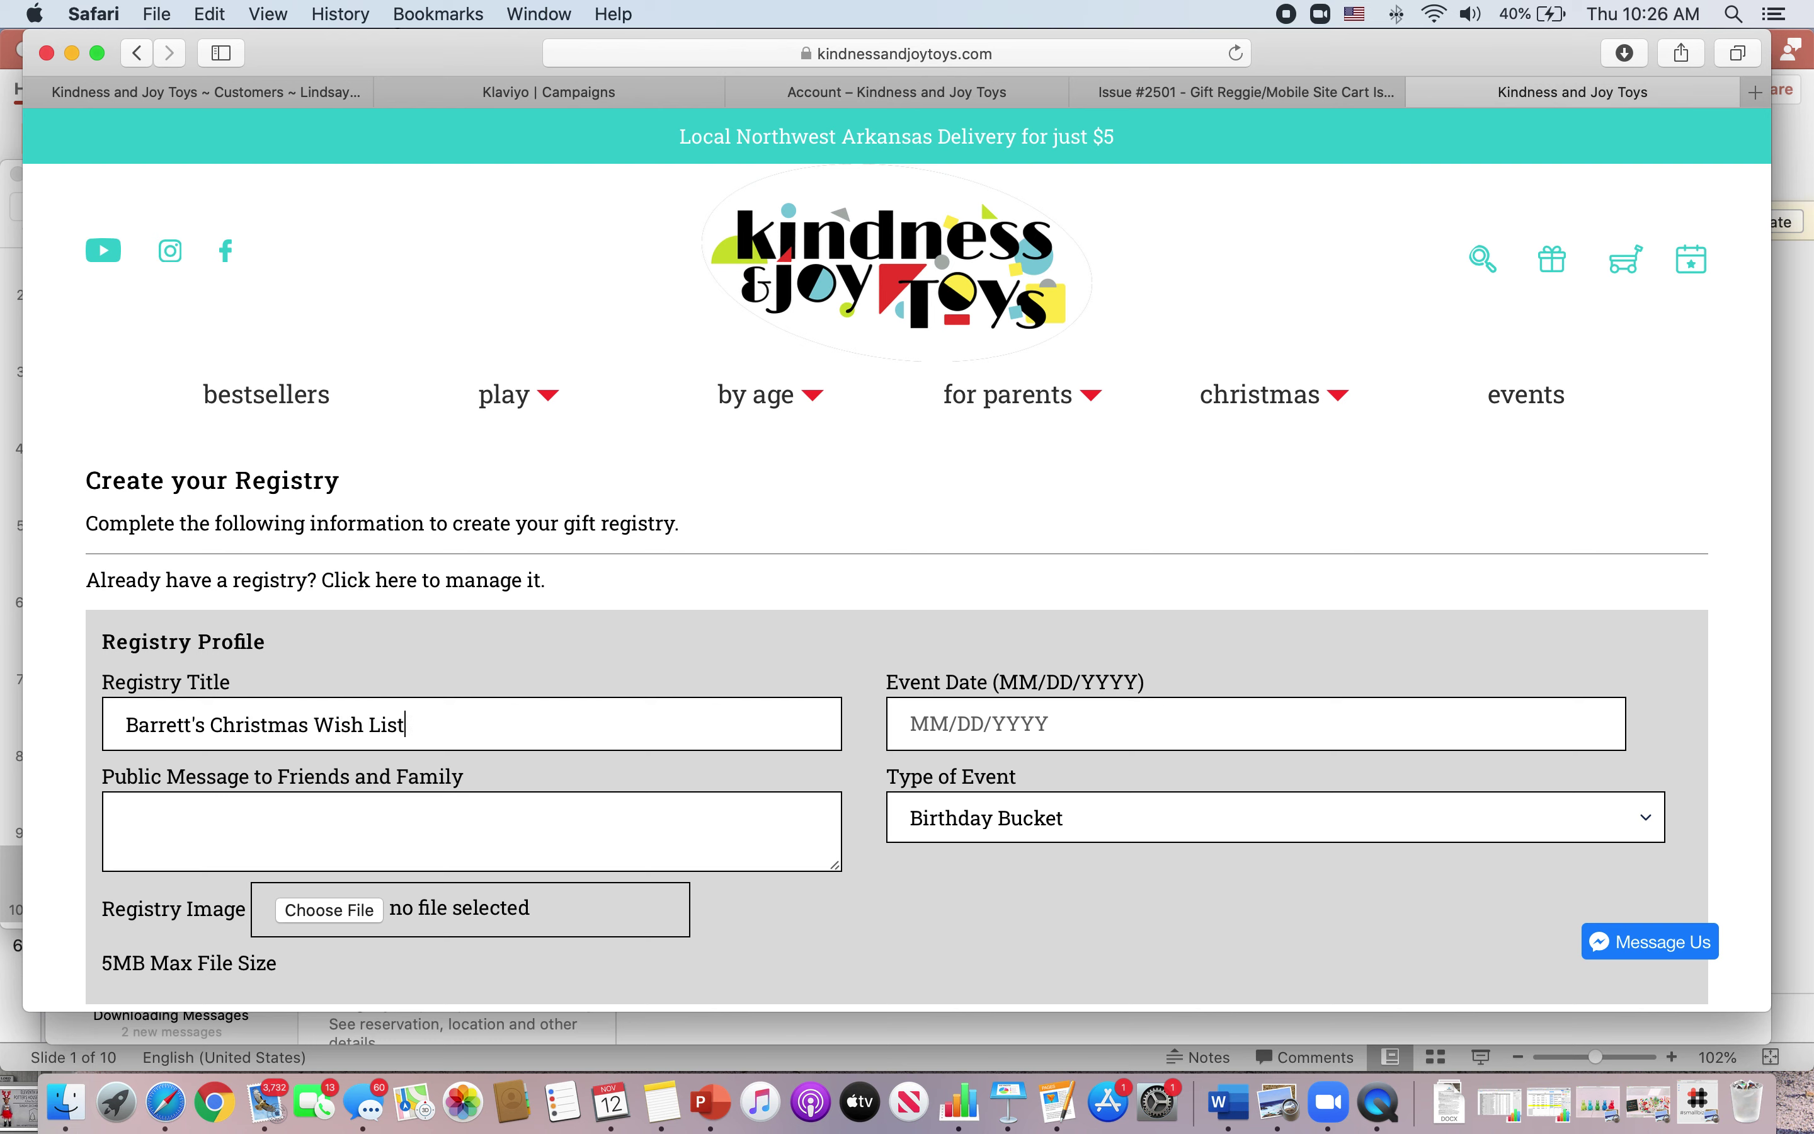
# - Set the event date to 12/25/2020 and the event type to Christmas Wish List
pyautogui.click(1124, 713)
pyautogui.write('12/25/2020')
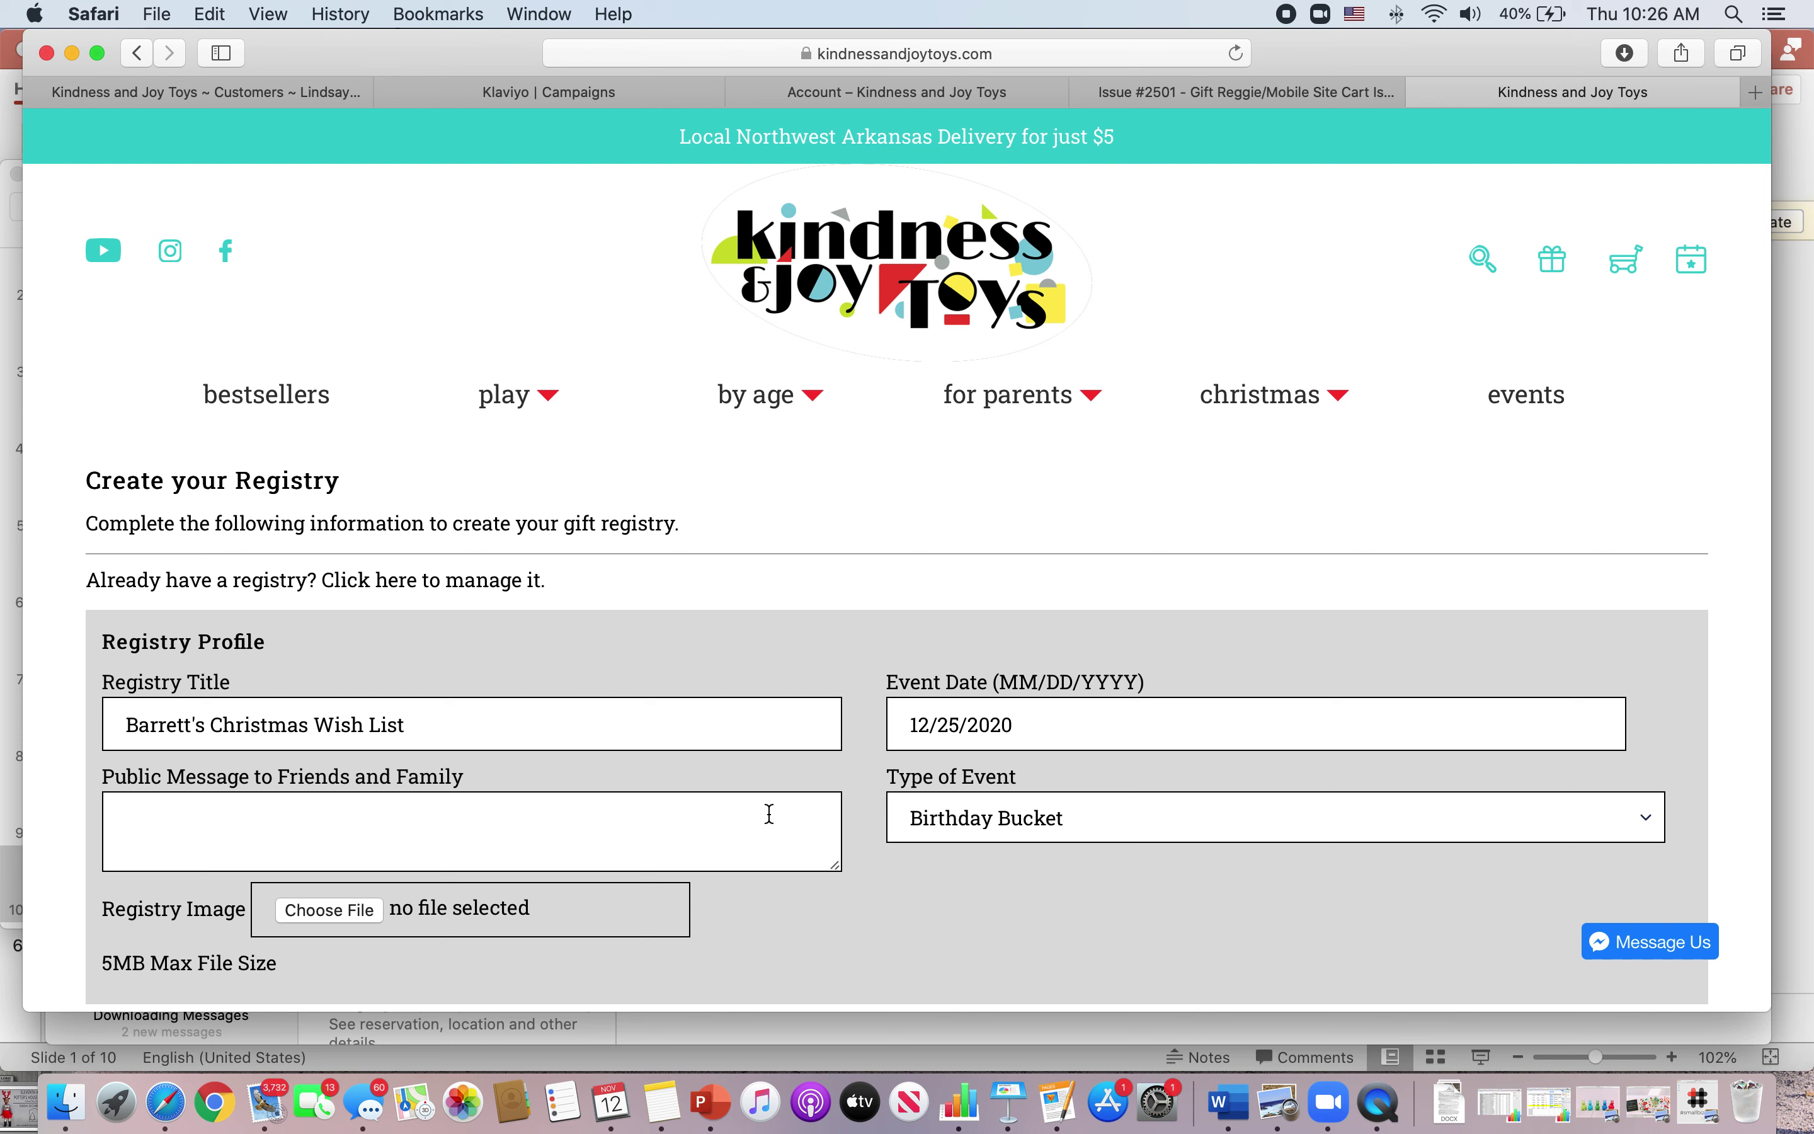
pyautogui.click(1034, 832)
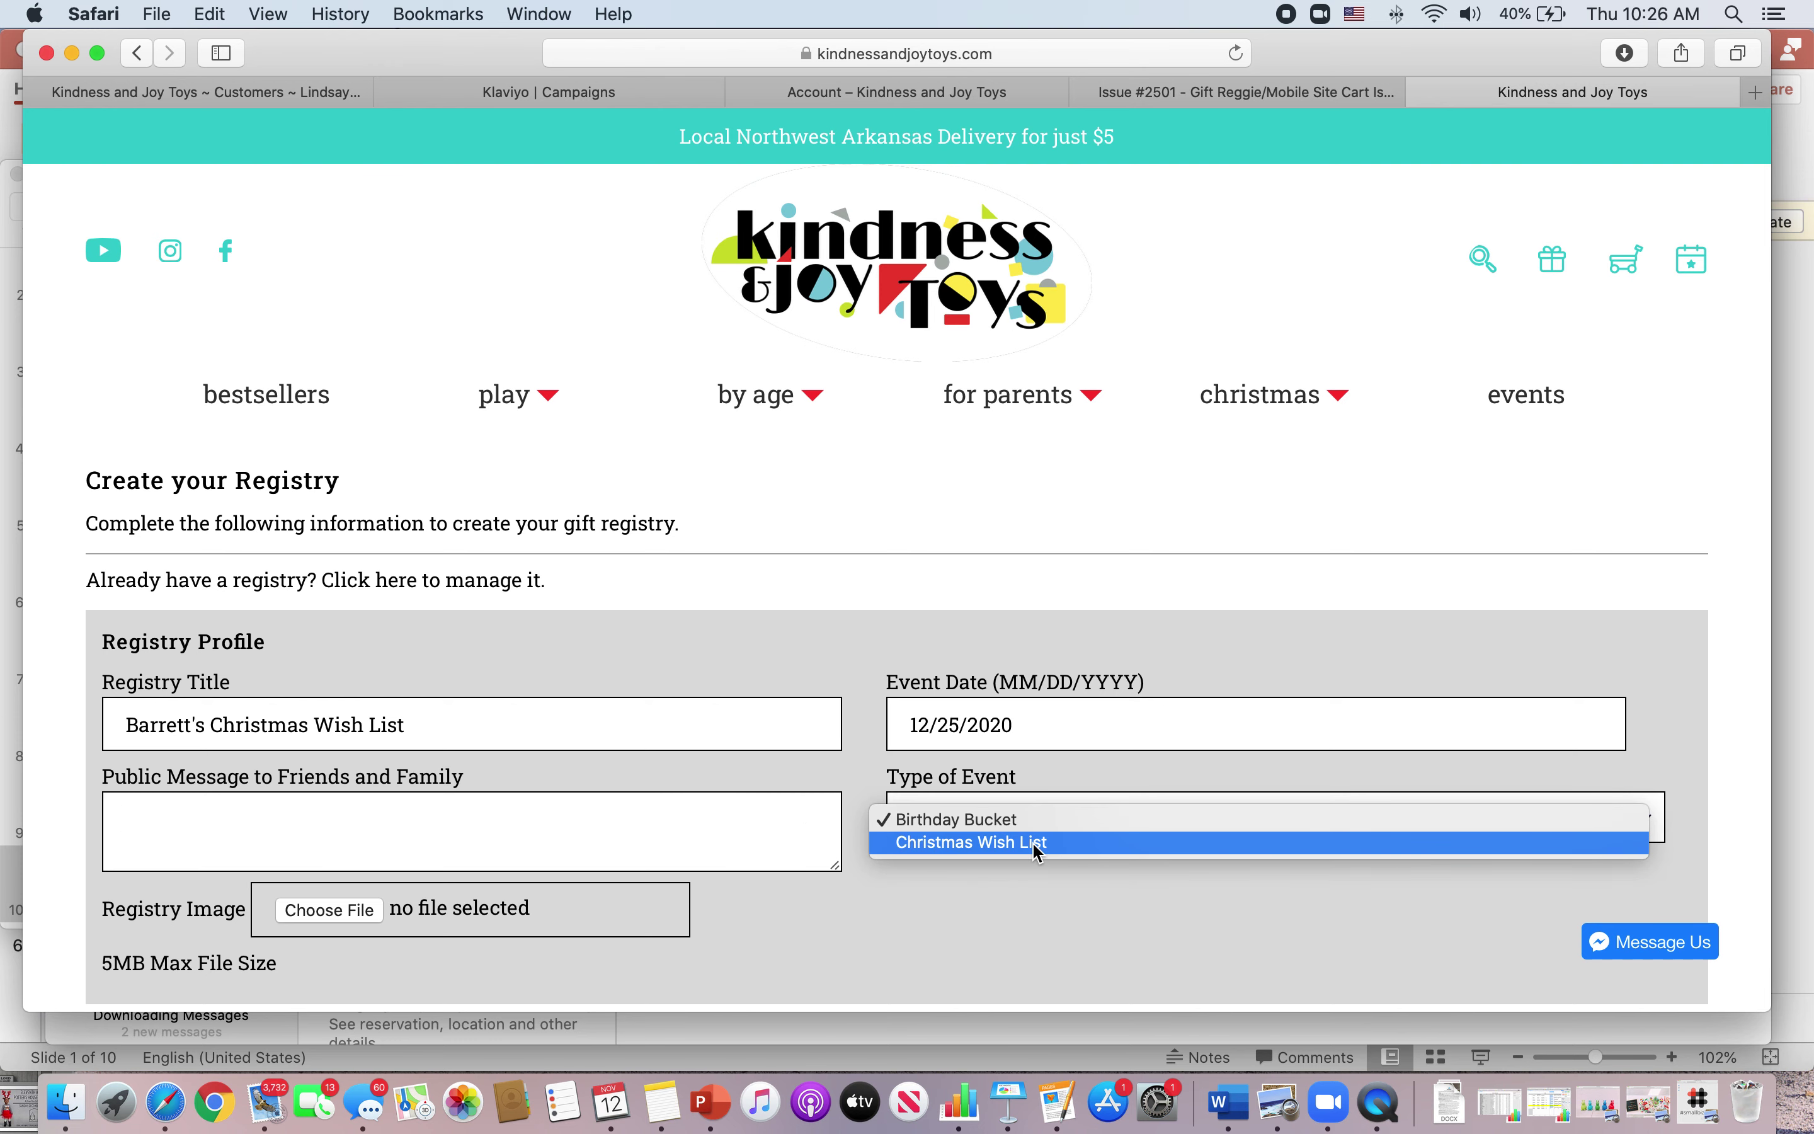
pyautogui.click(1035, 843)
pyautogui.scroll(-6, 991, 893)
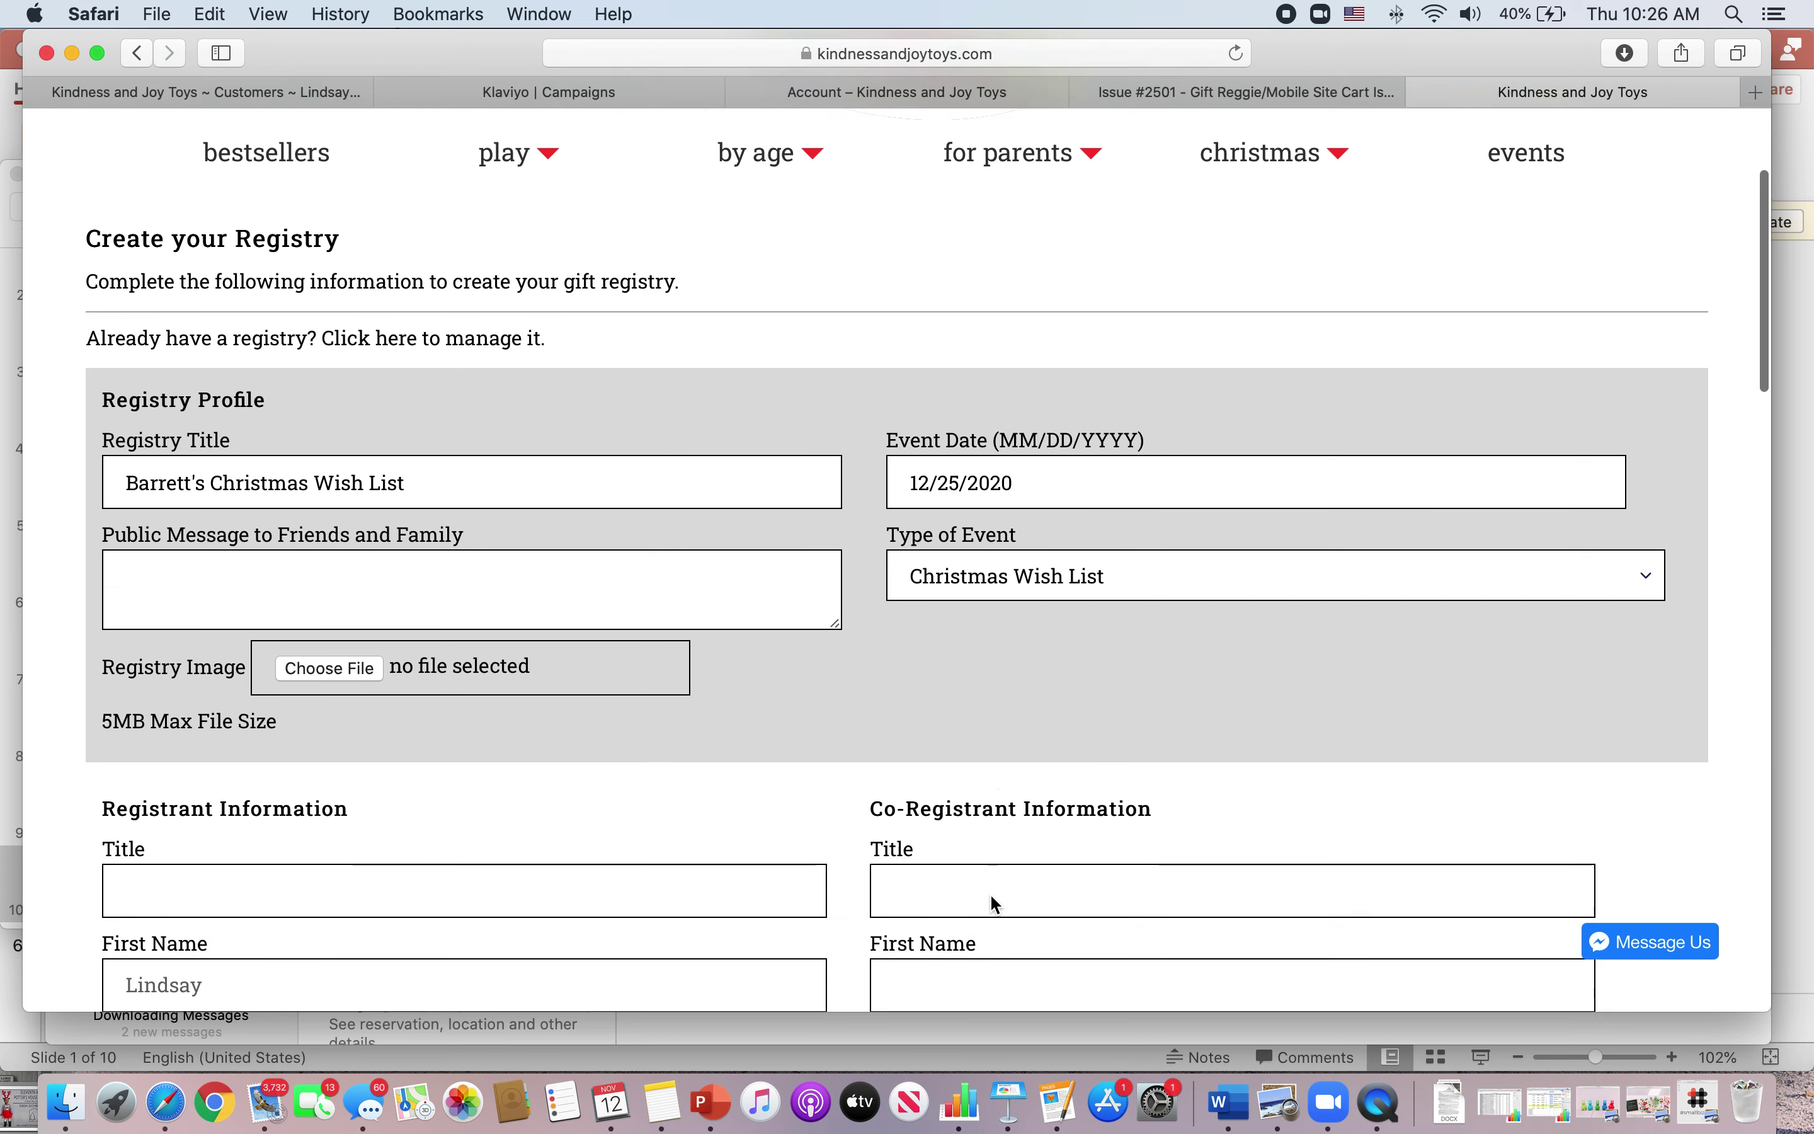
pyautogui.scroll(-3, 991, 894)
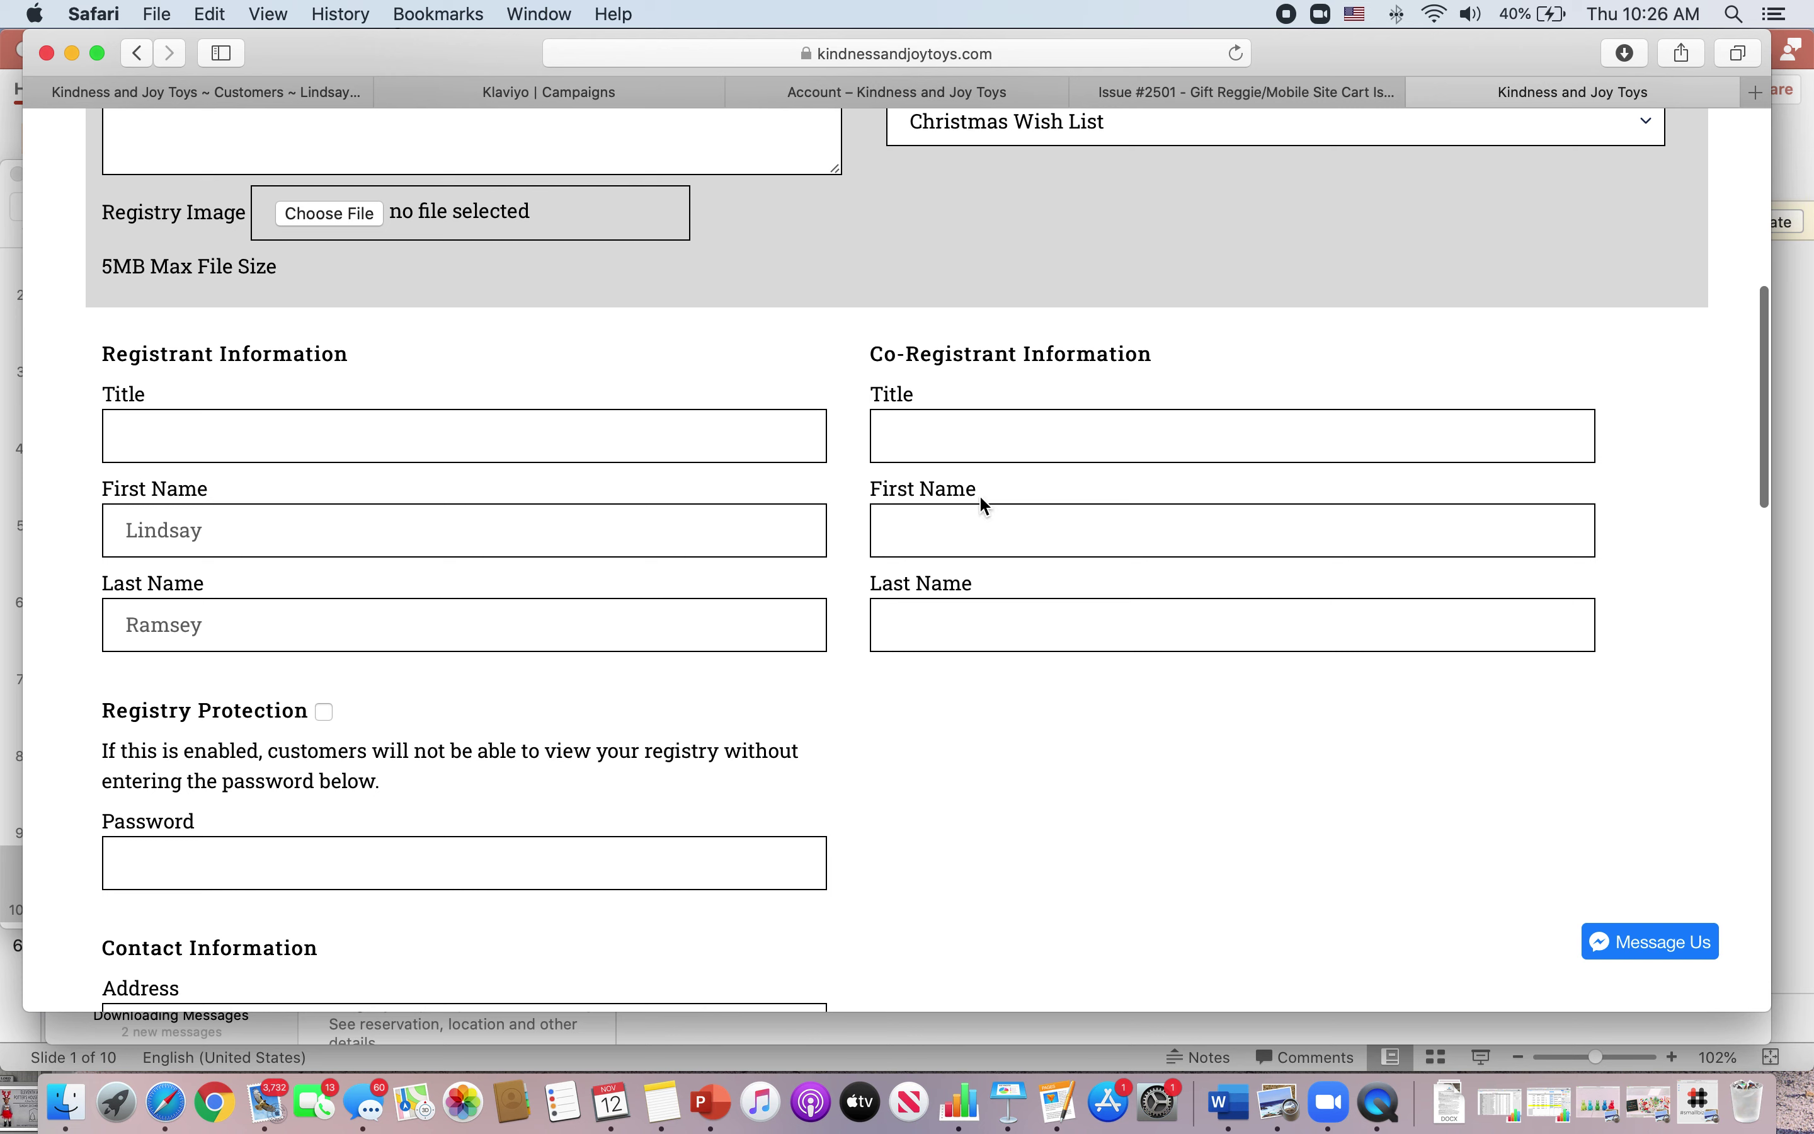
# - Replace the registrant's first name and enter the co-registrant's first and last names
pyautogui.click(222, 533)
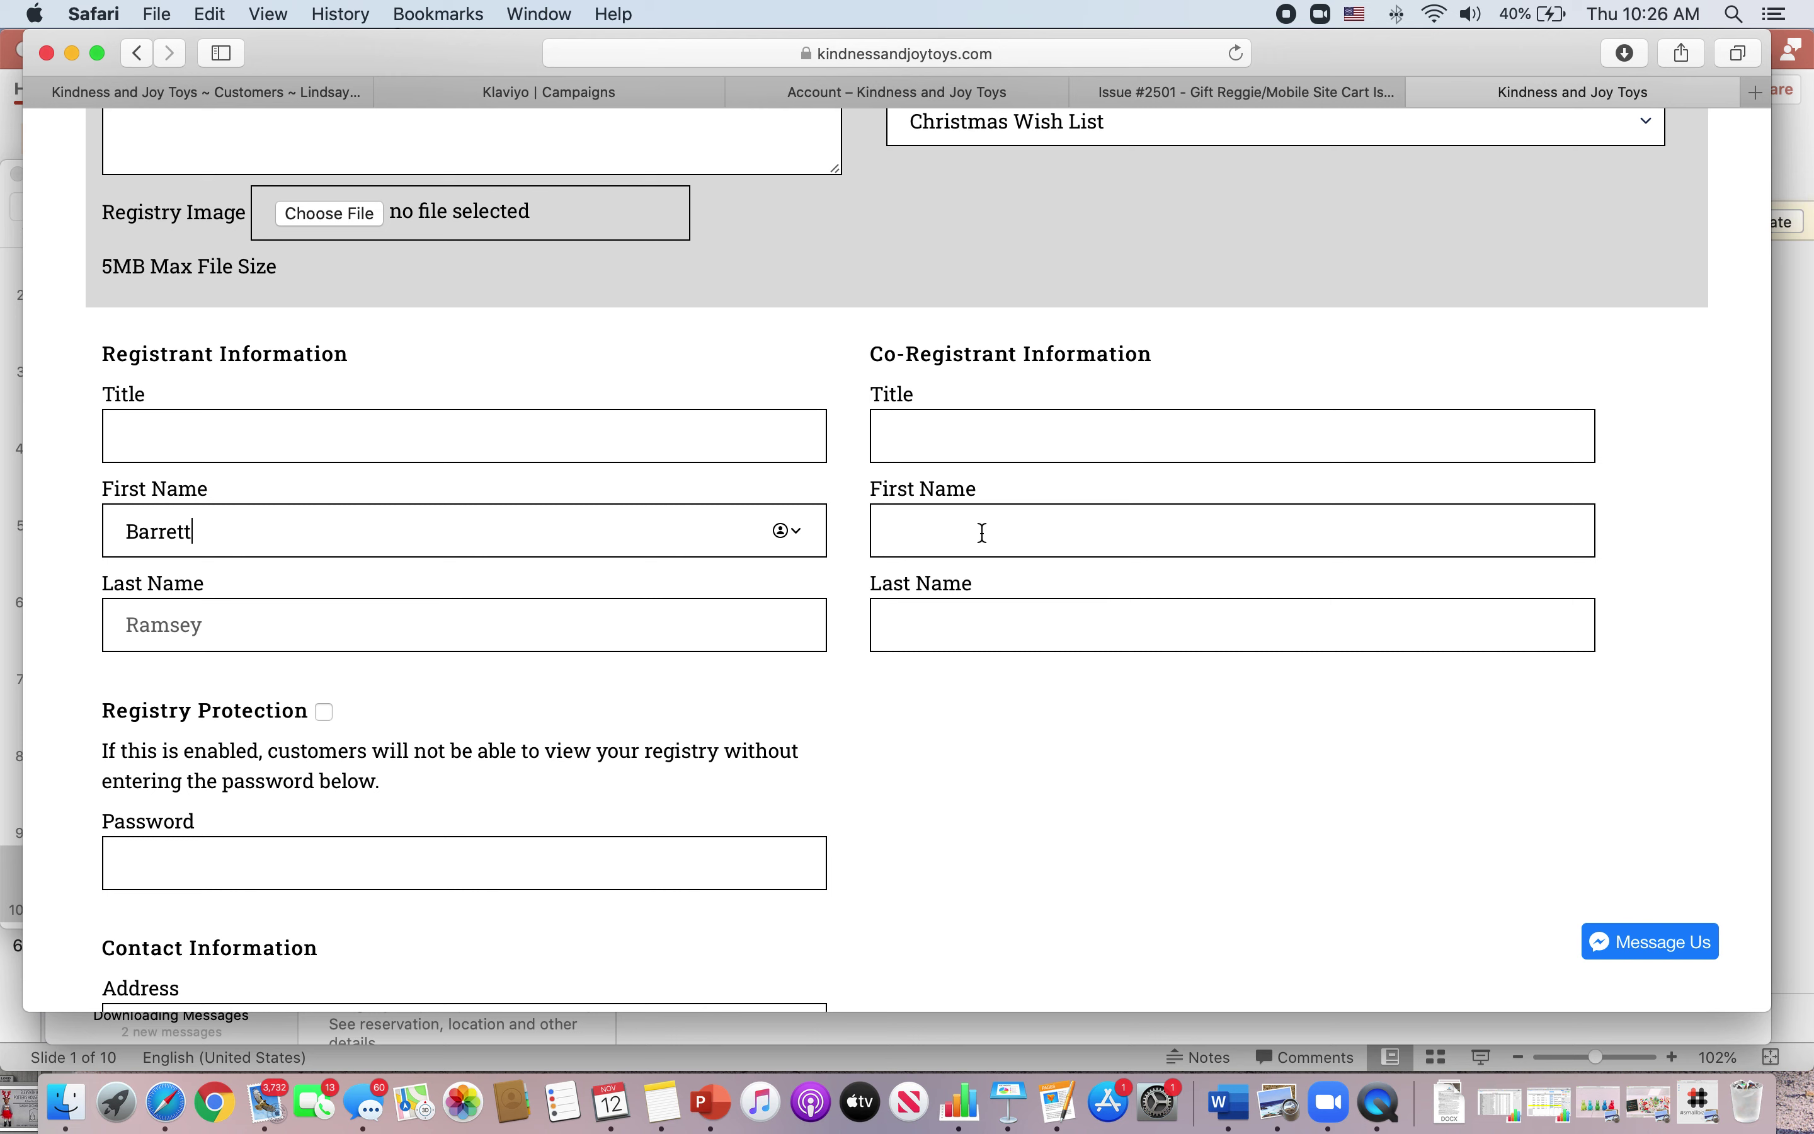
pyautogui.click(983, 533)
pyautogui.click(1034, 633)
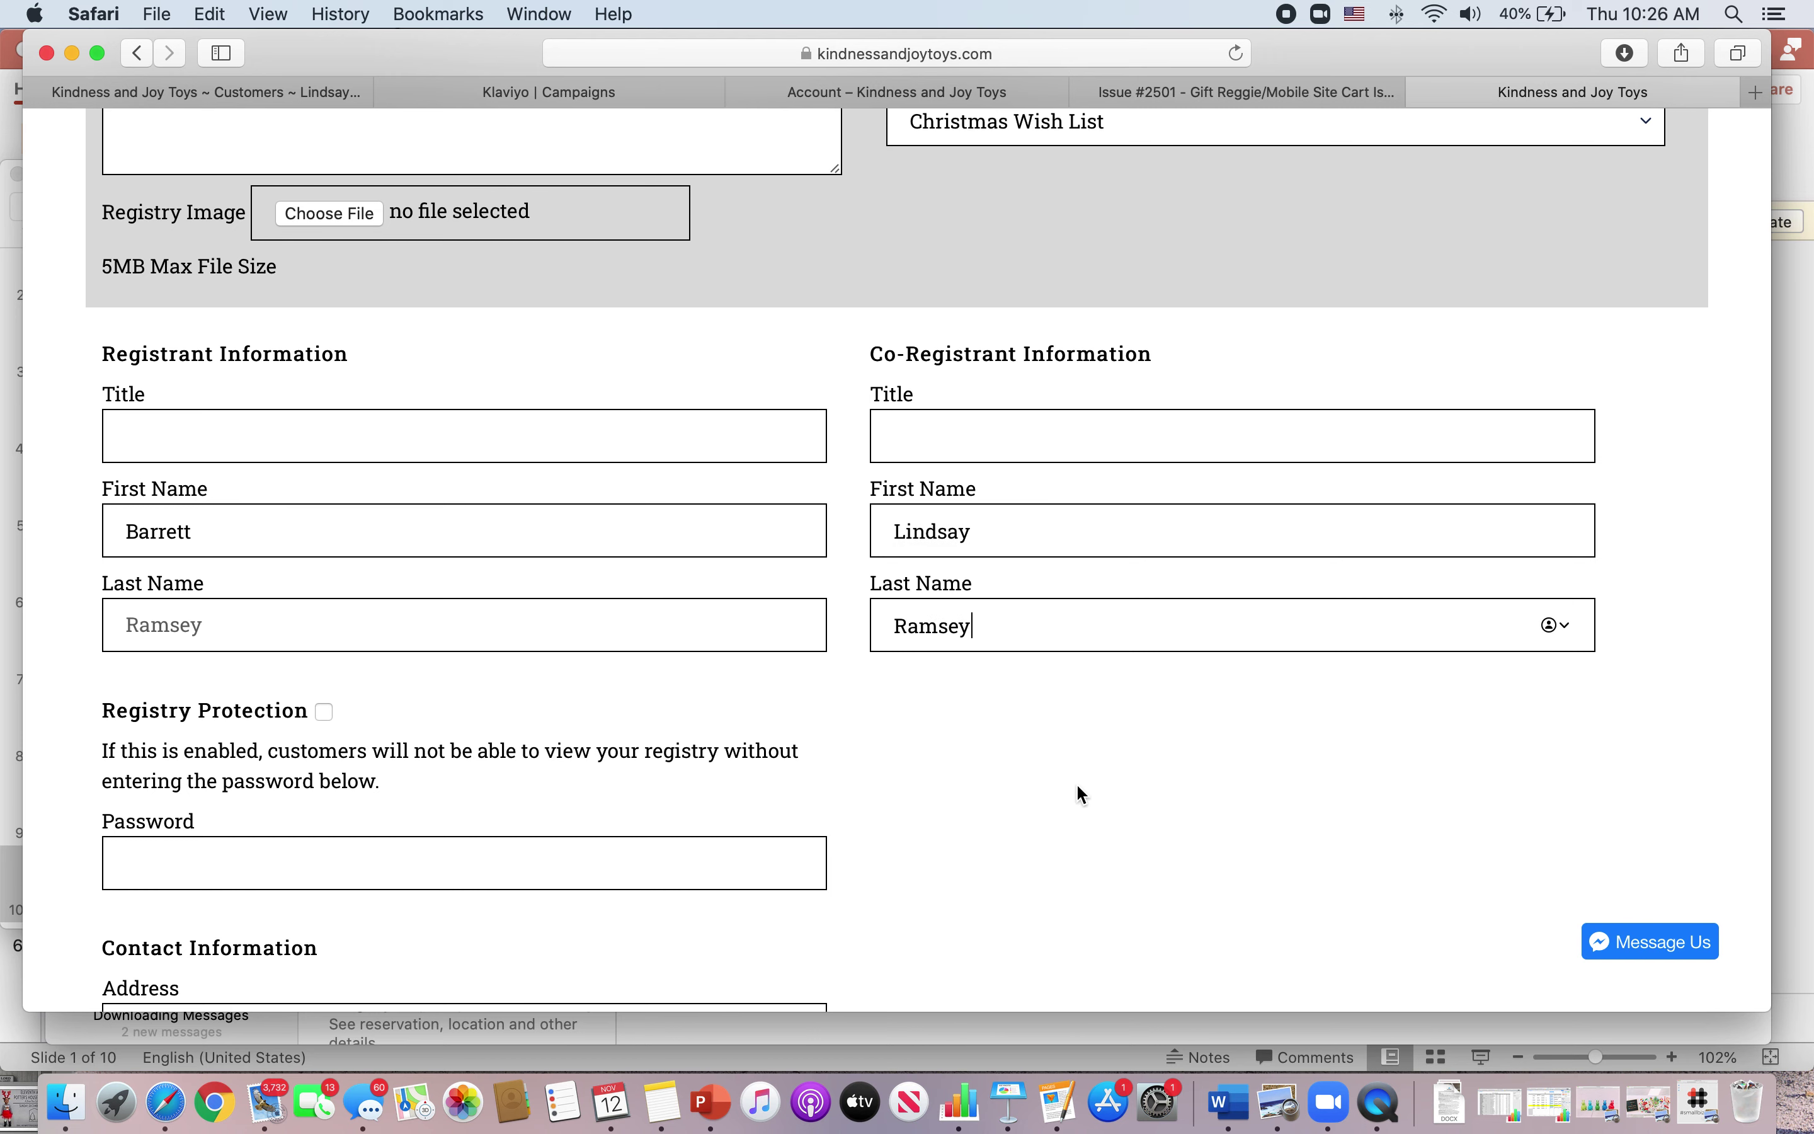
pyautogui.scroll(-3, 1077, 784)
pyautogui.scroll(-1, 1080, 794)
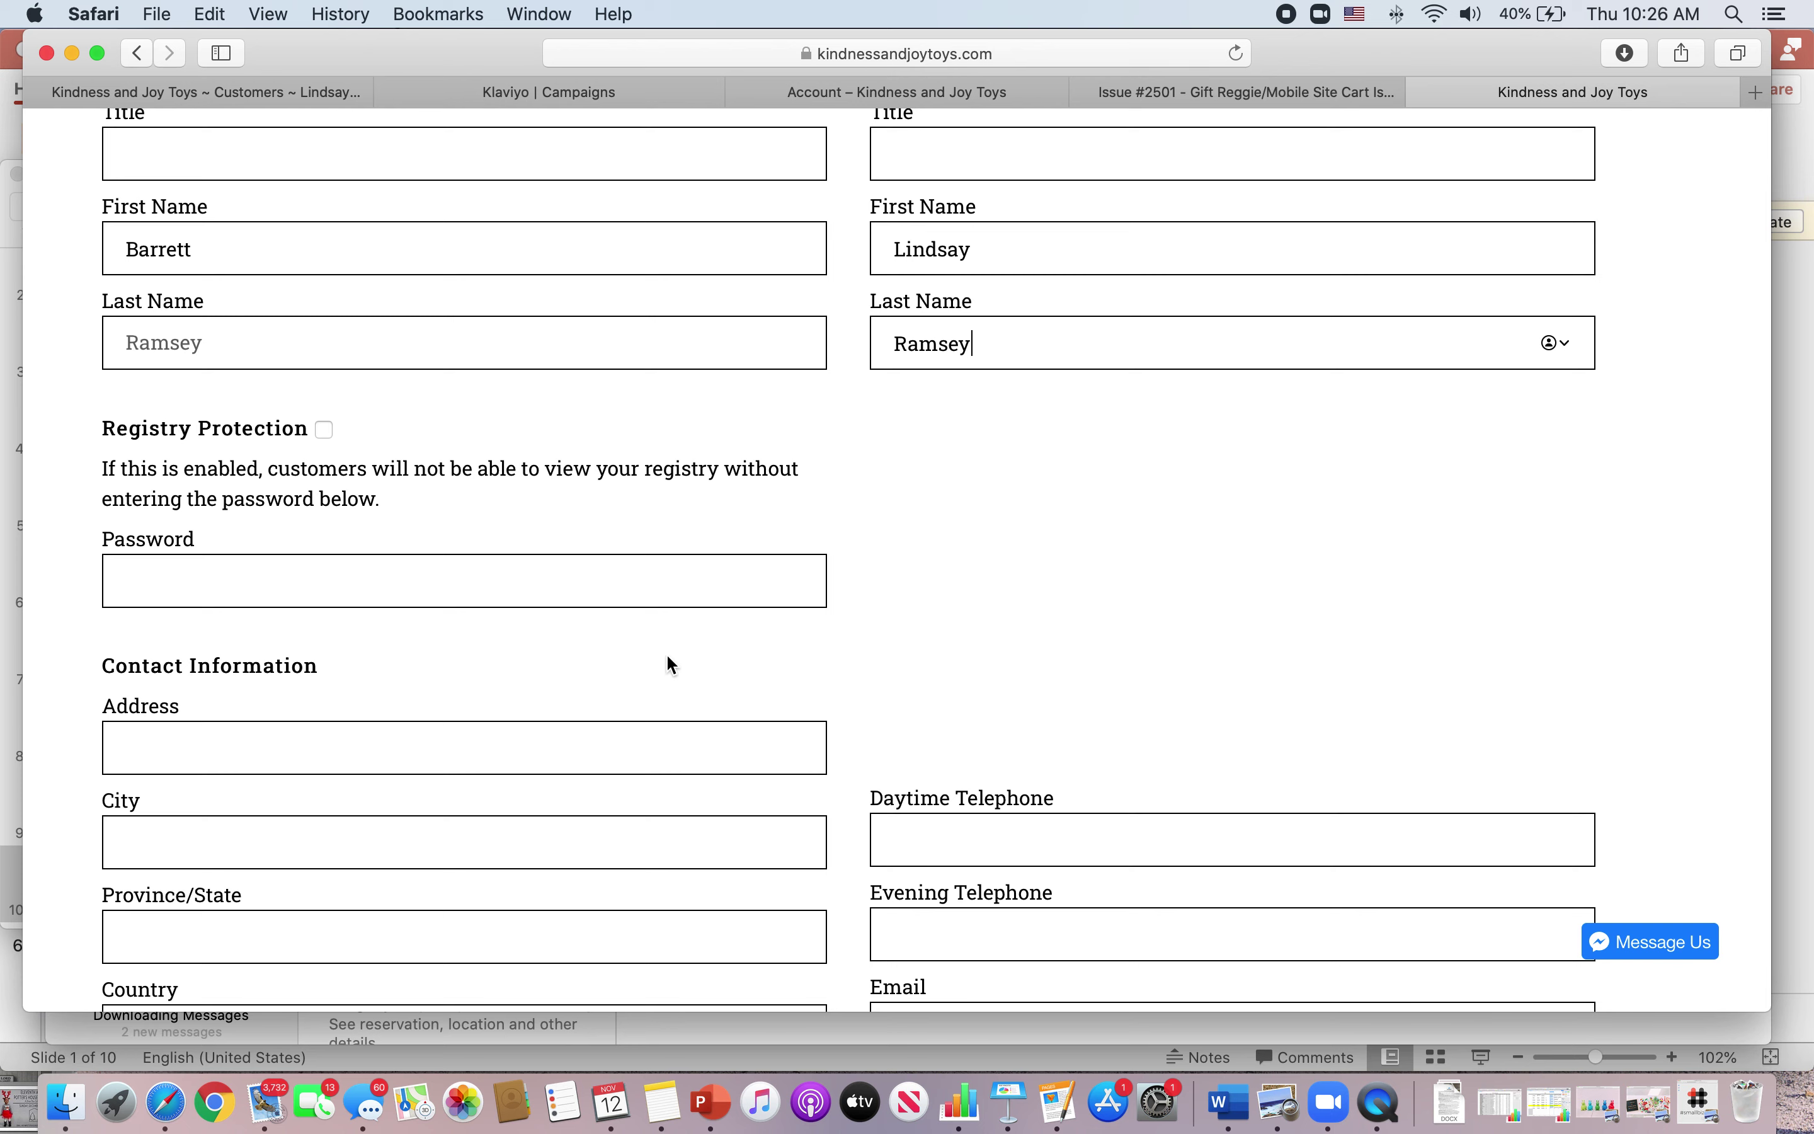
# - Fill in the contact street address, city, state, zip code and daytime phone number
pyautogui.scroll(-3, 671, 664)
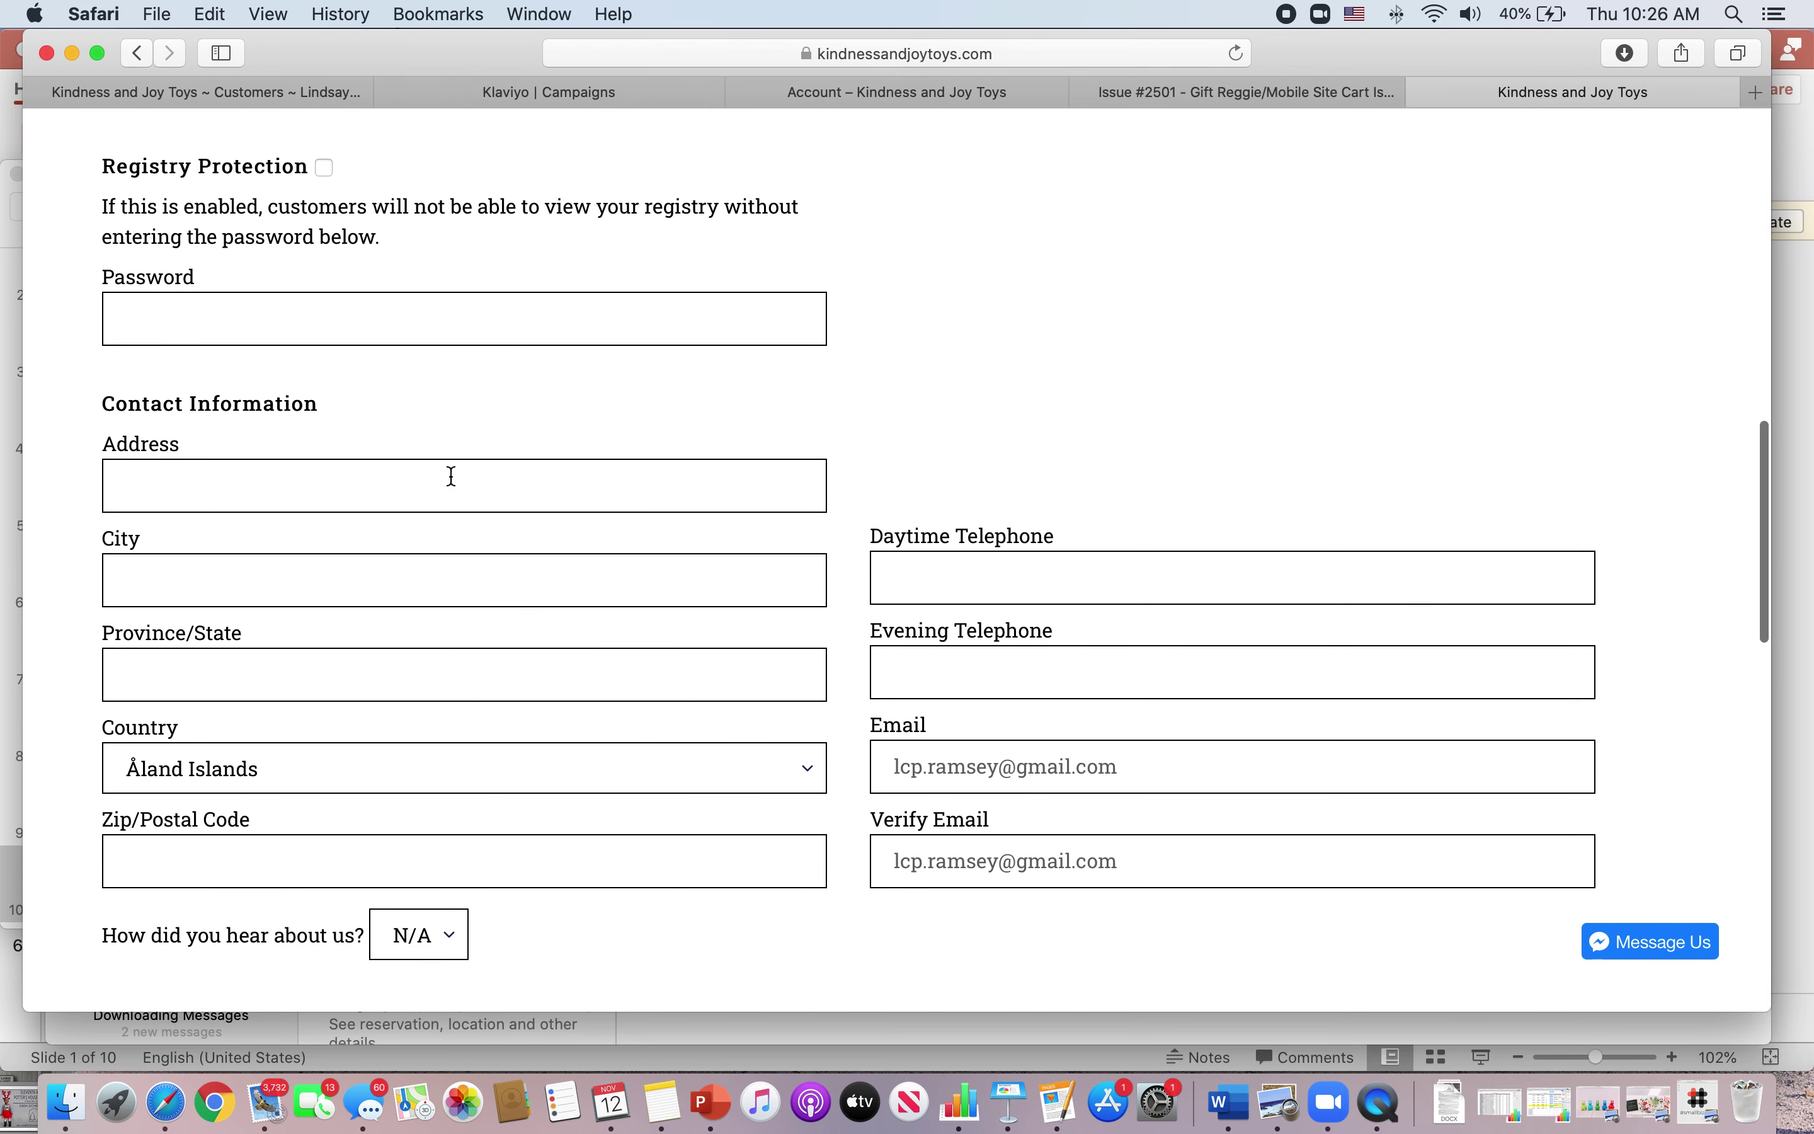
pyautogui.click(449, 482)
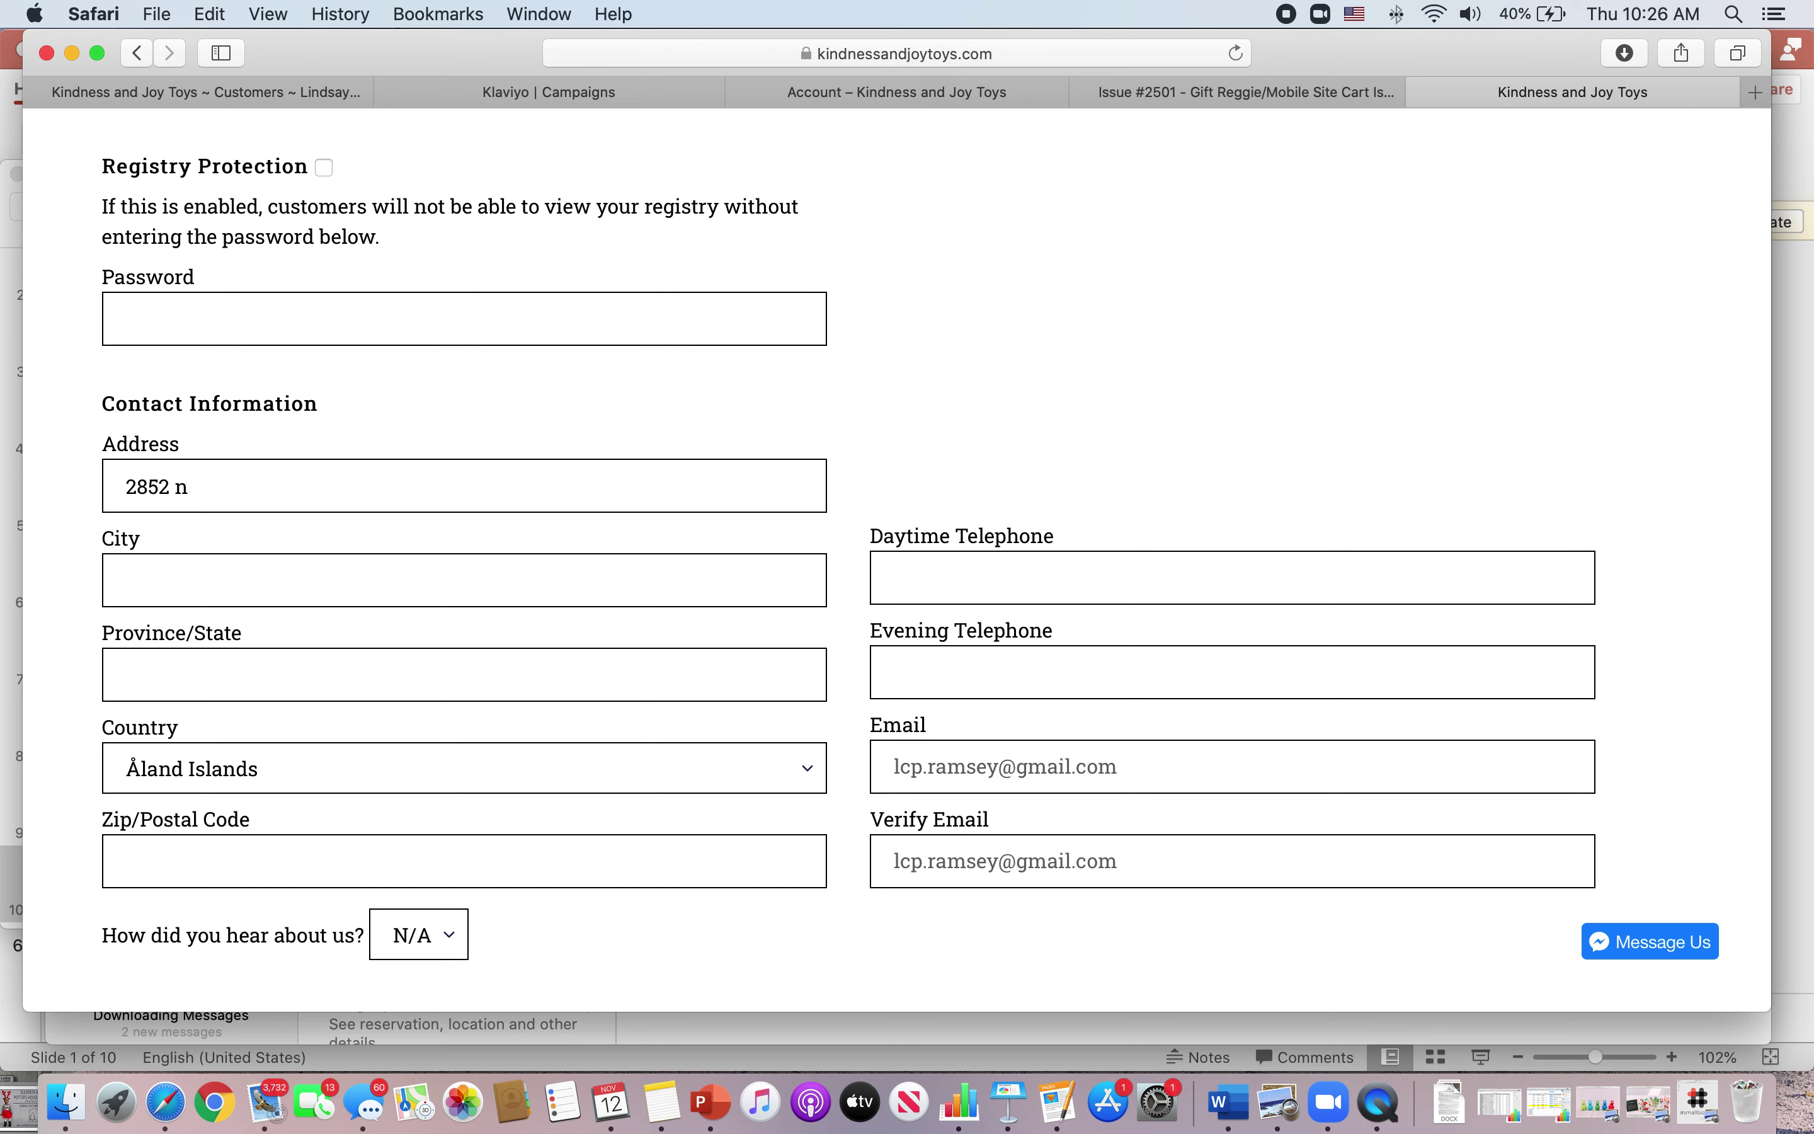
pyautogui.click(464, 580)
pyautogui.click(974, 589)
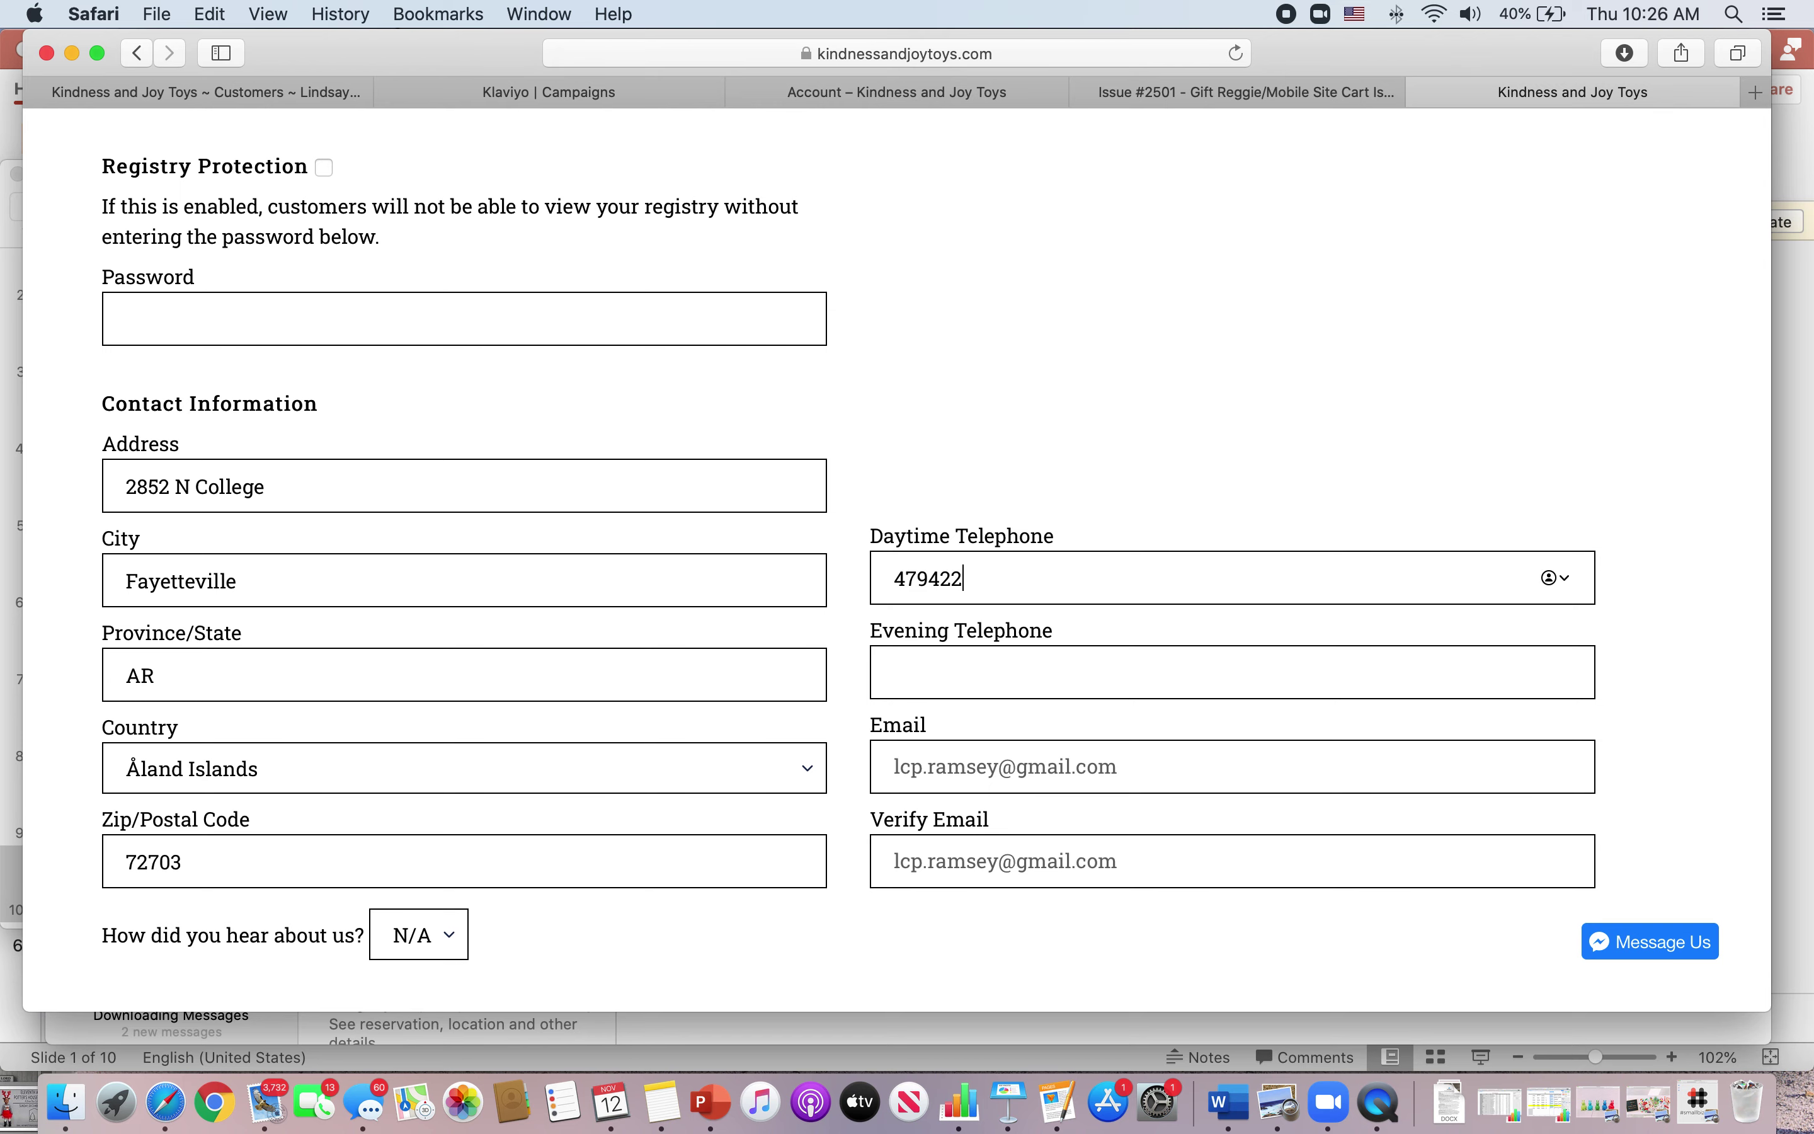
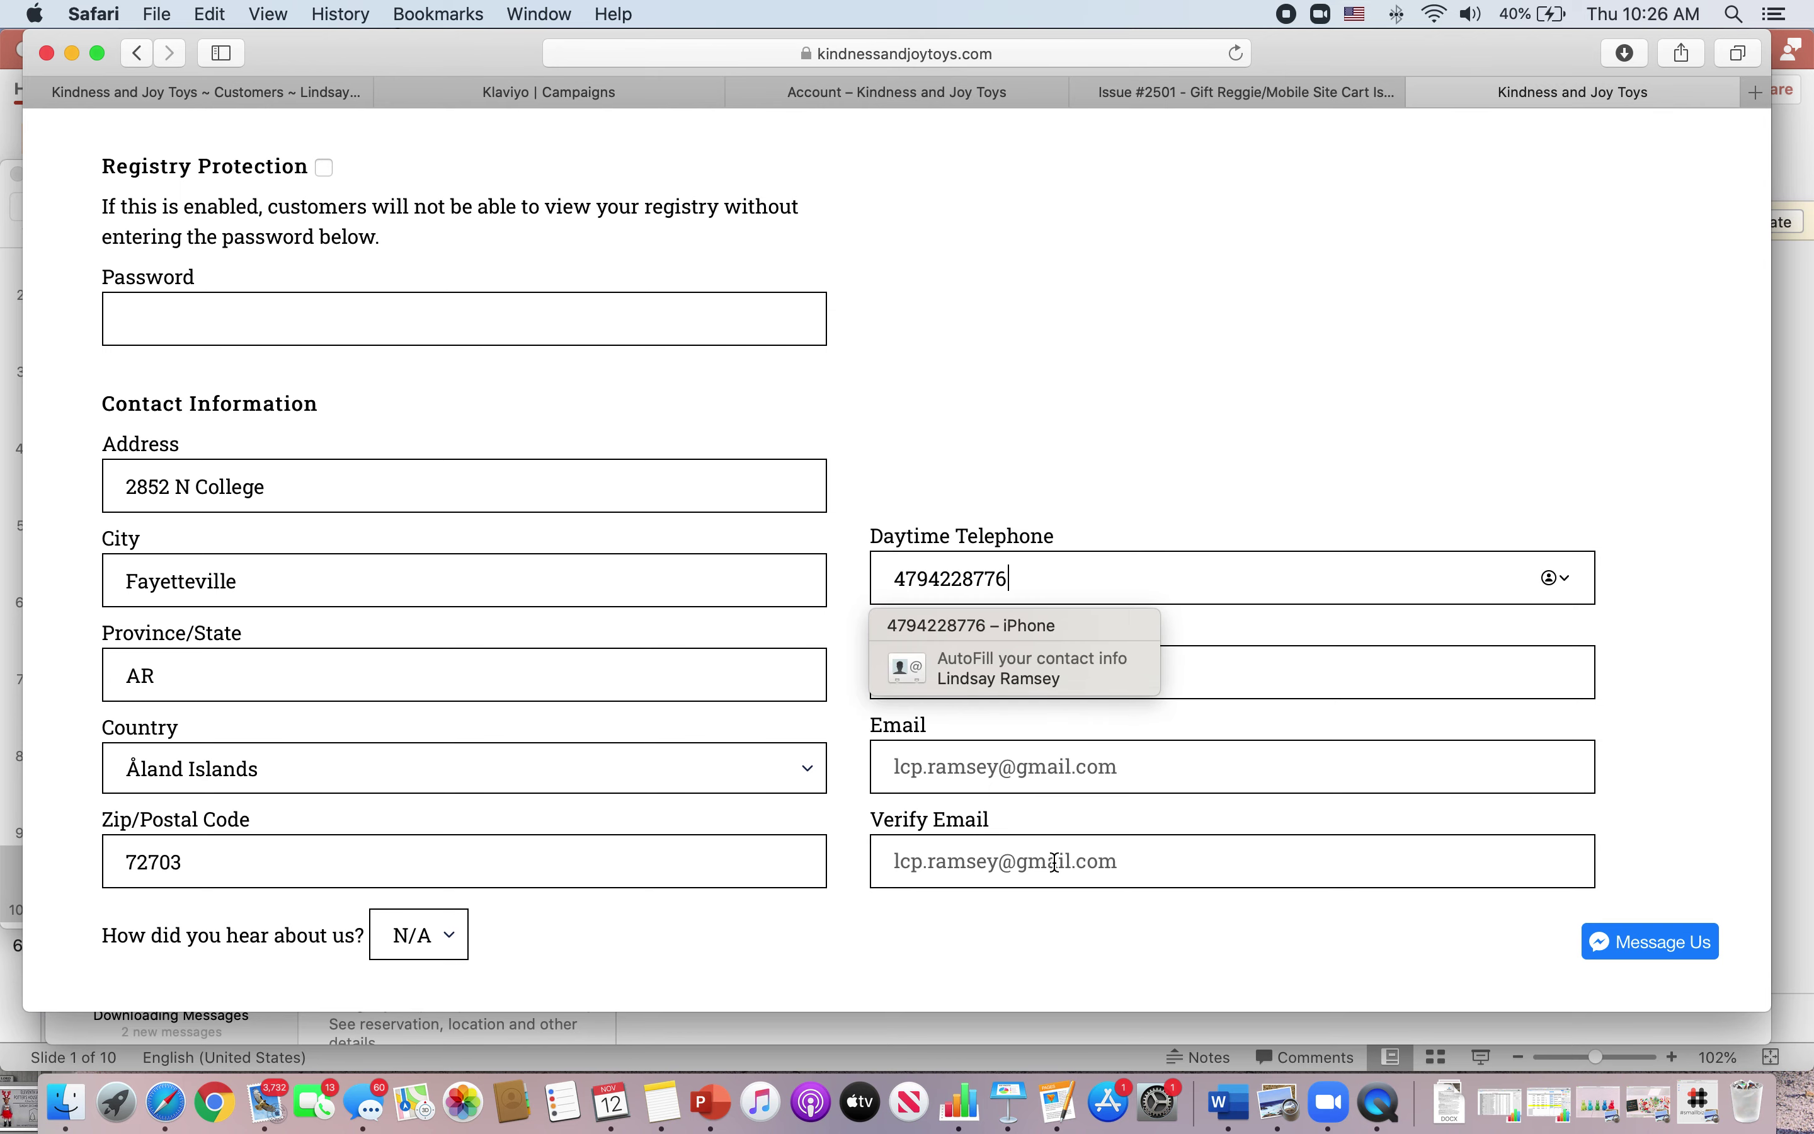
pyautogui.scroll(-5, 918, 907)
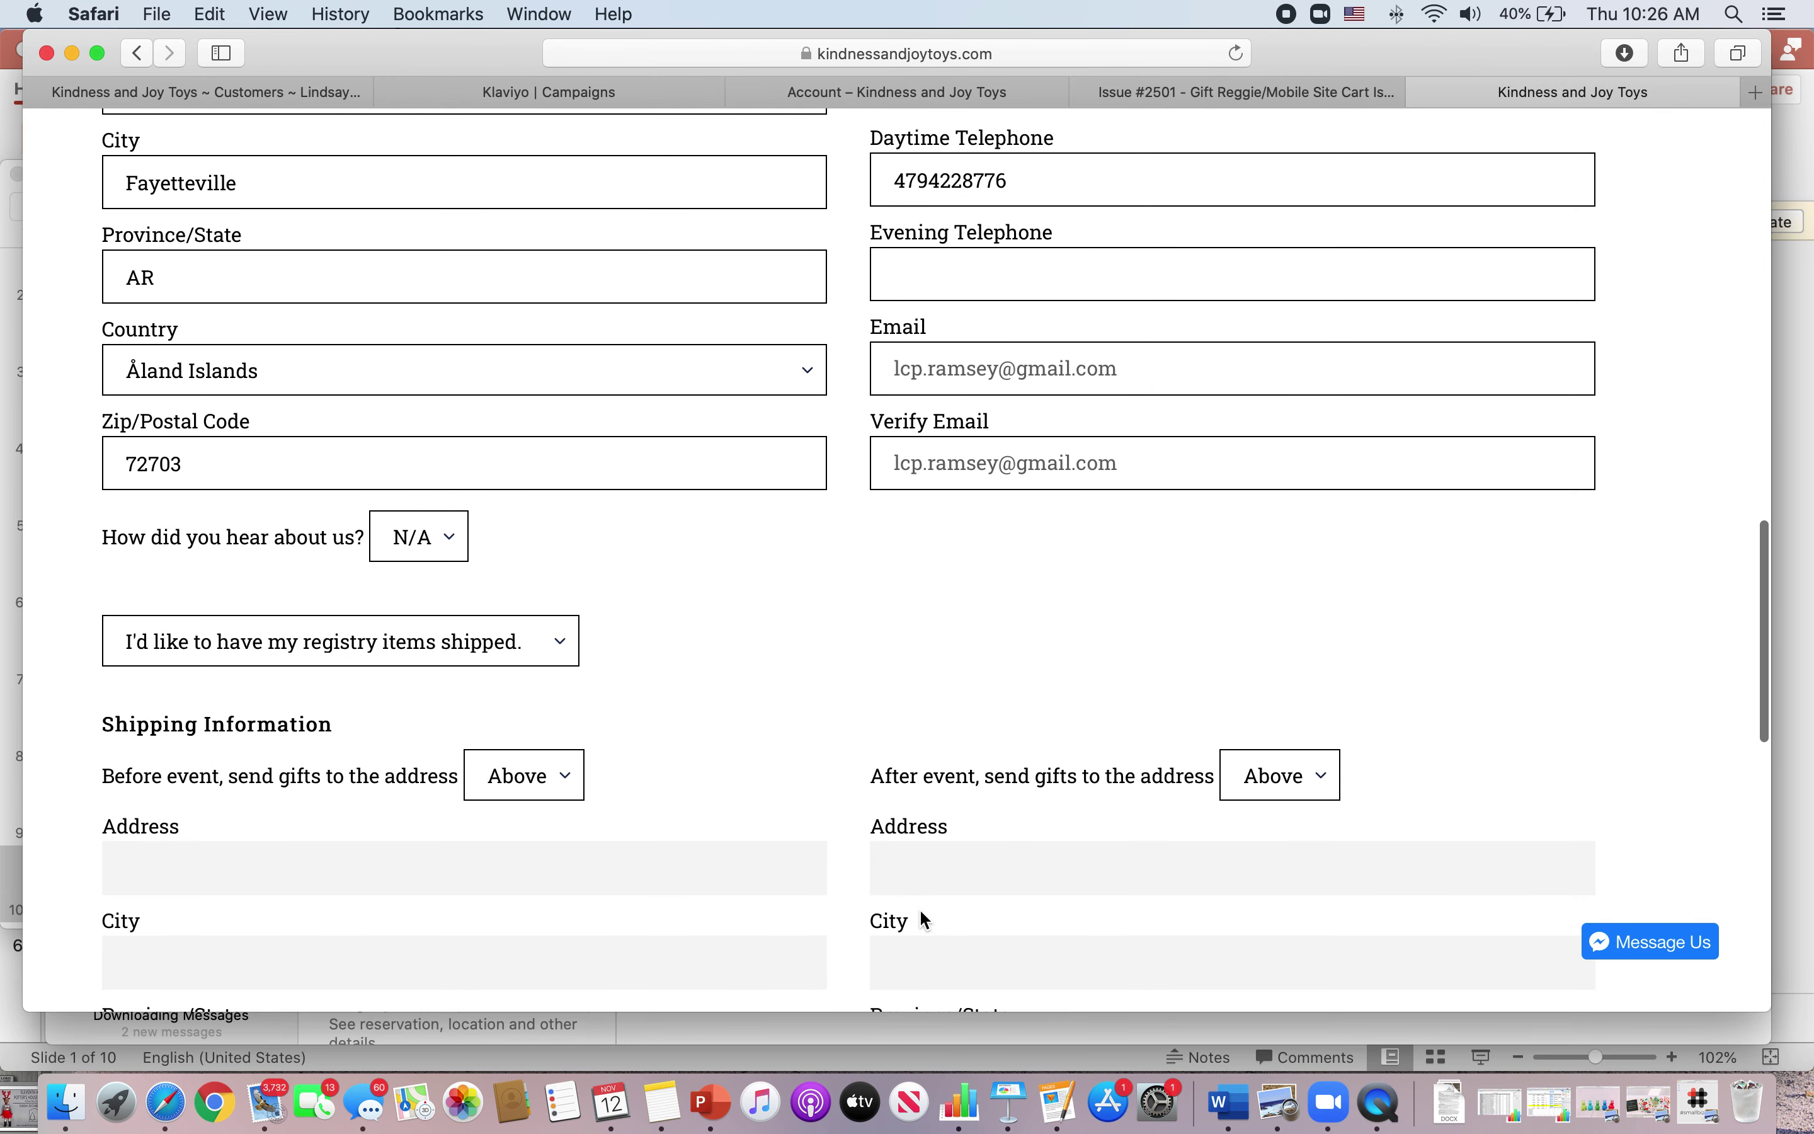
# - Choose 'I'd like to pick up my registry items in store' as the delivery option
pyautogui.click(423, 649)
pyautogui.click(418, 668)
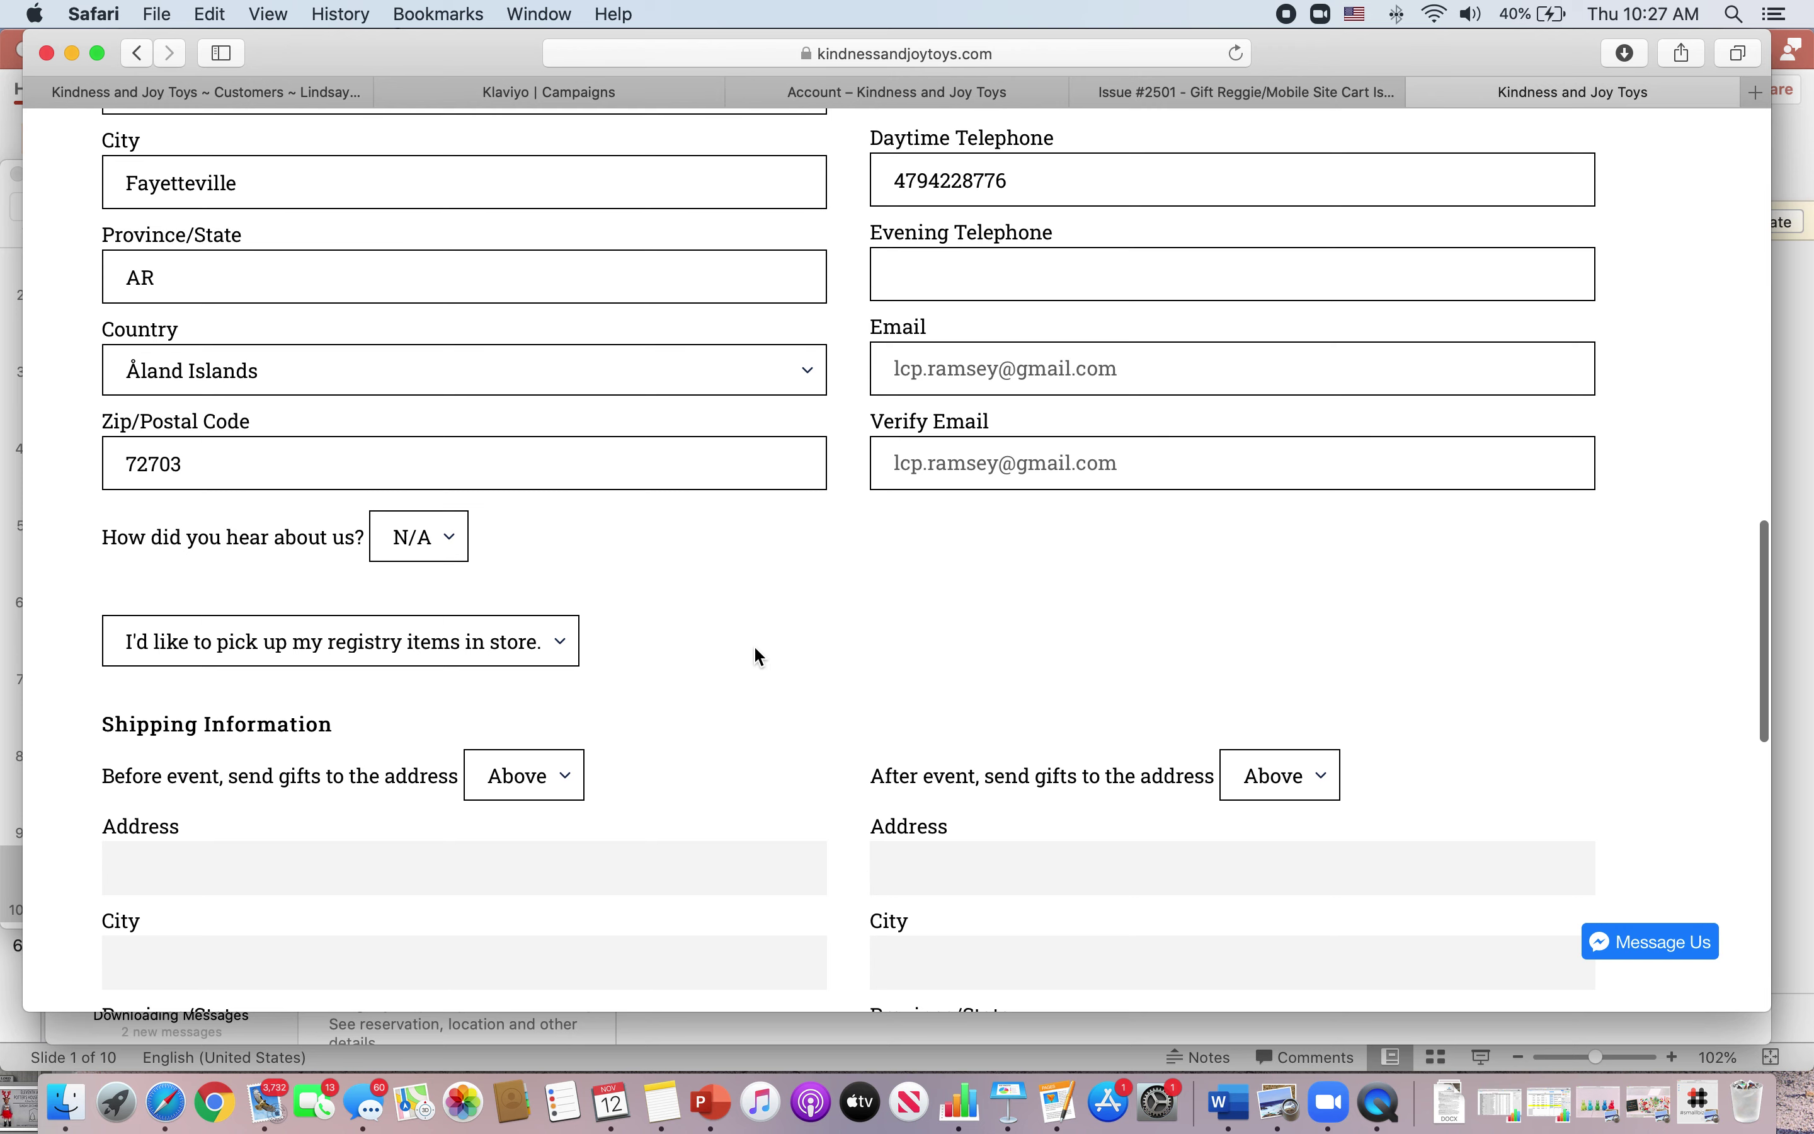
pyautogui.scroll(-5, 754, 648)
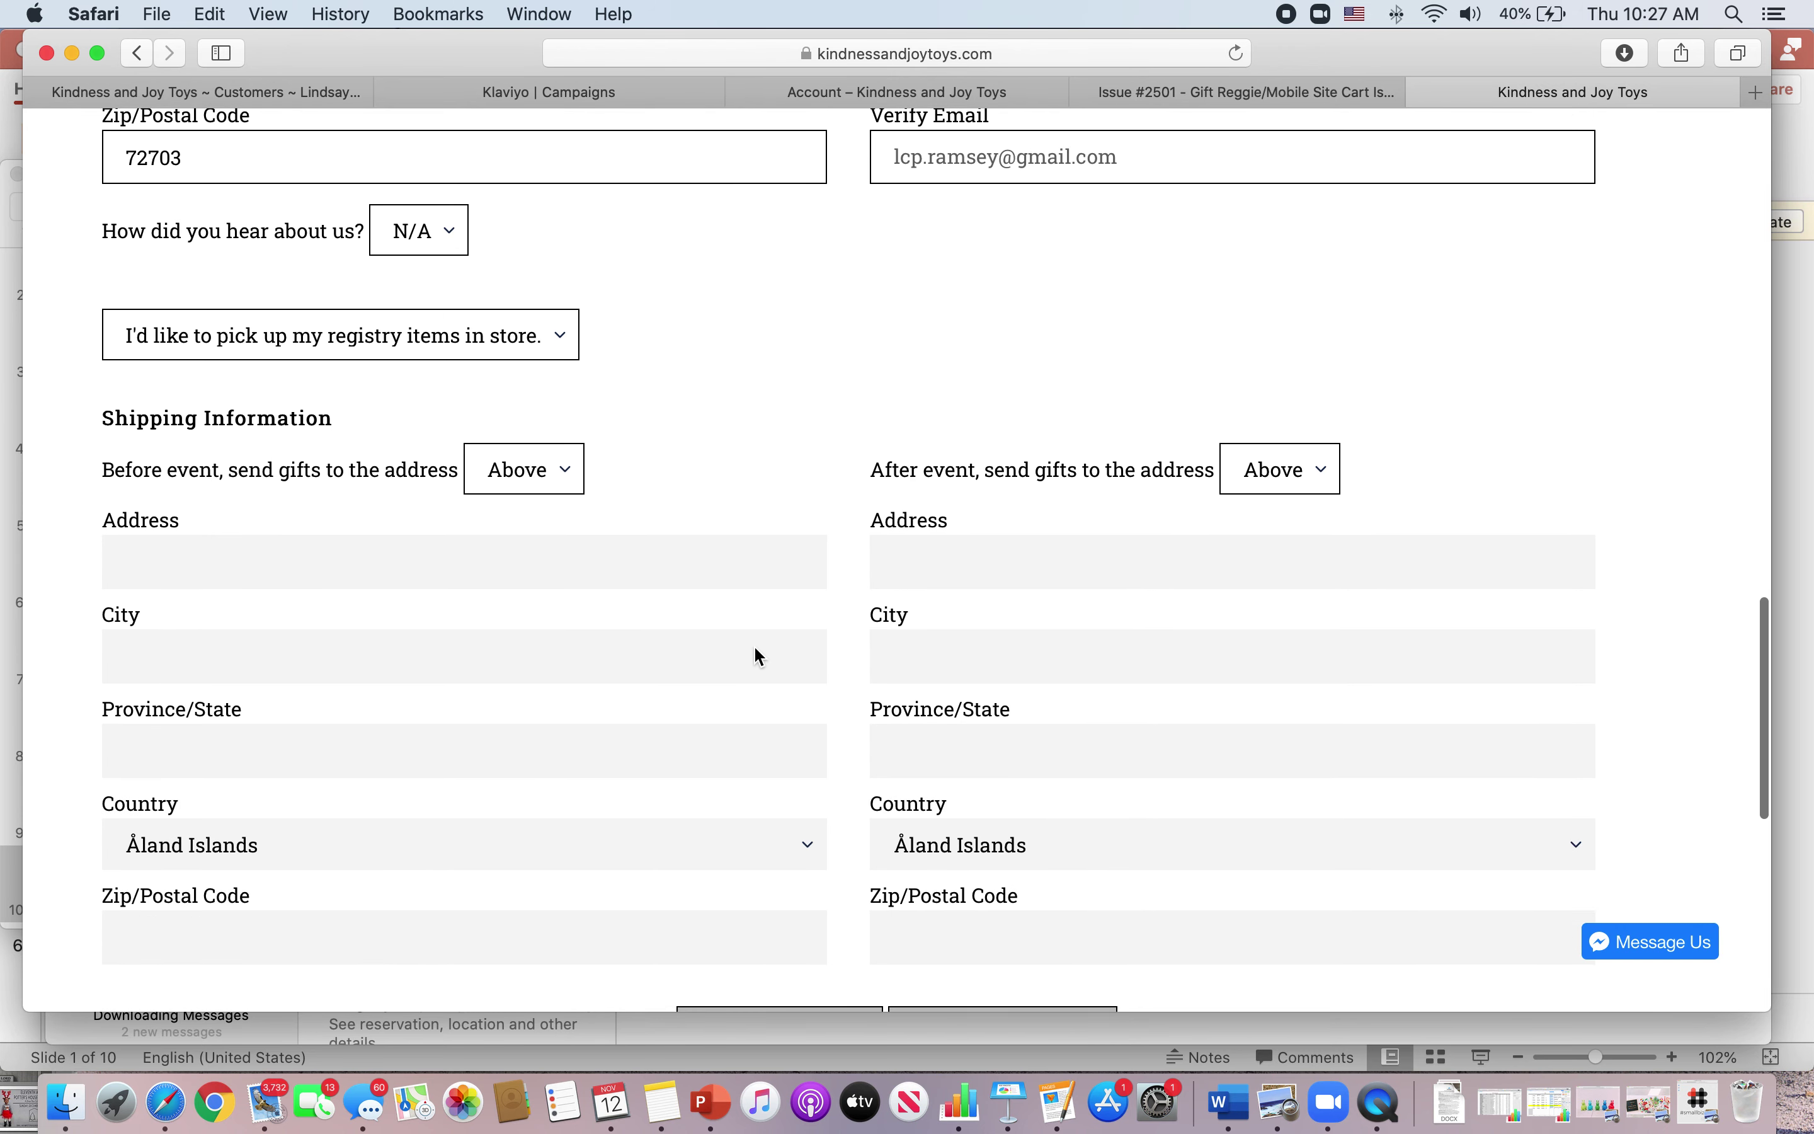
pyautogui.scroll(-2, 754, 649)
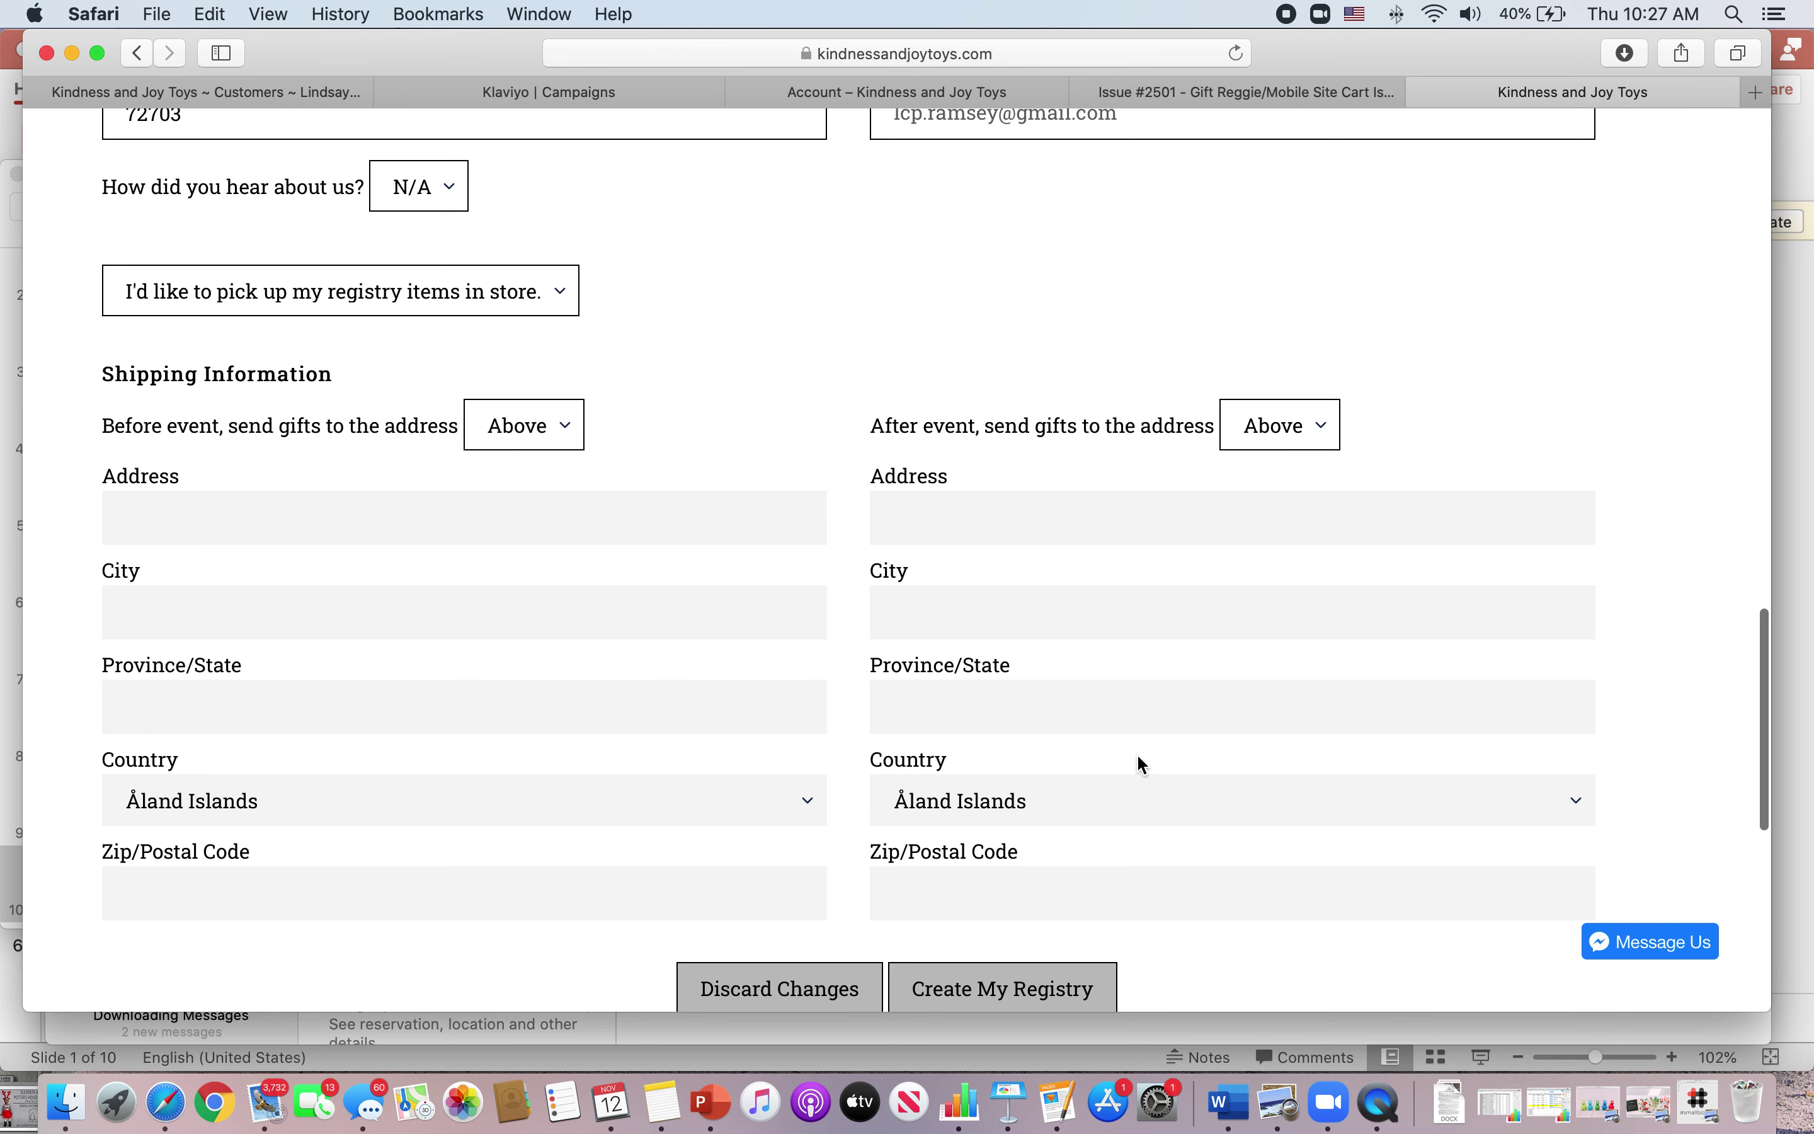
pyautogui.scroll(-4, 1133, 753)
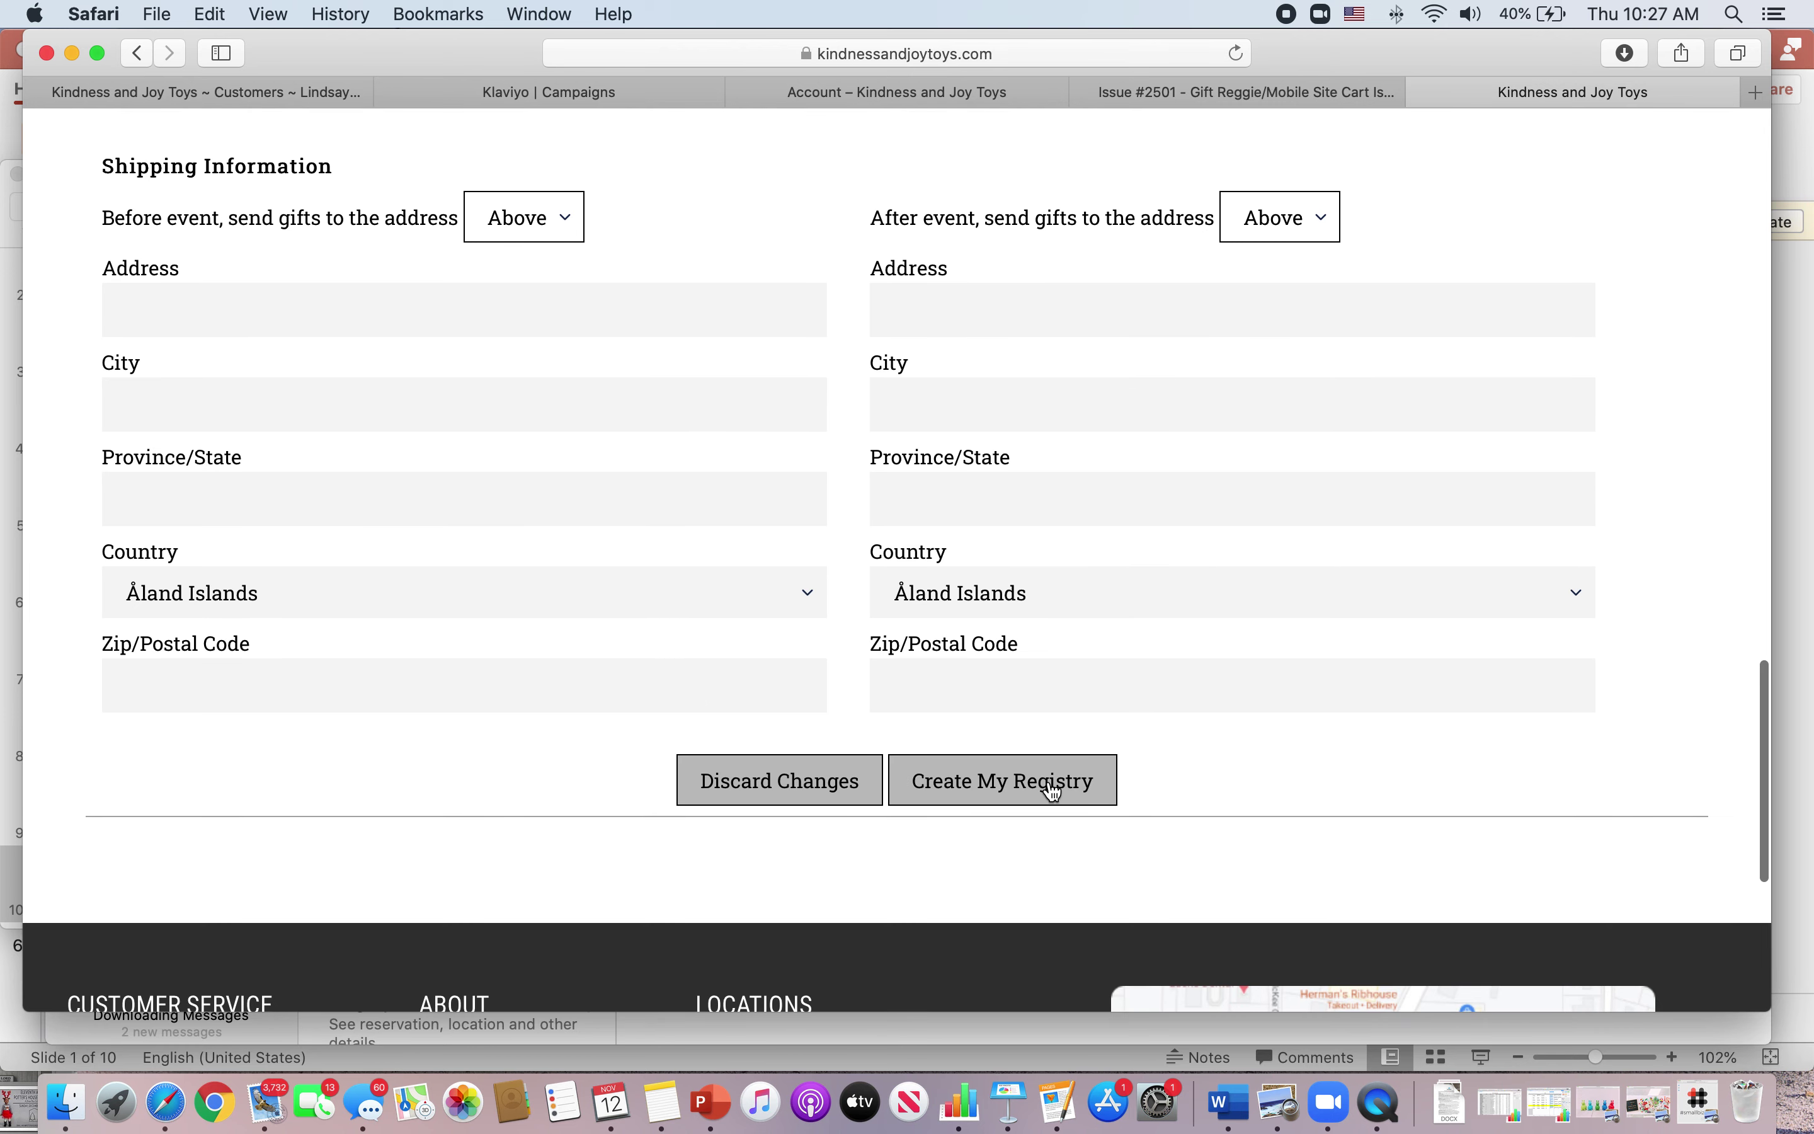
# - After the missing-last-name alert, enter the registrant's last name and resubmit the registry
pyautogui.click(1054, 792)
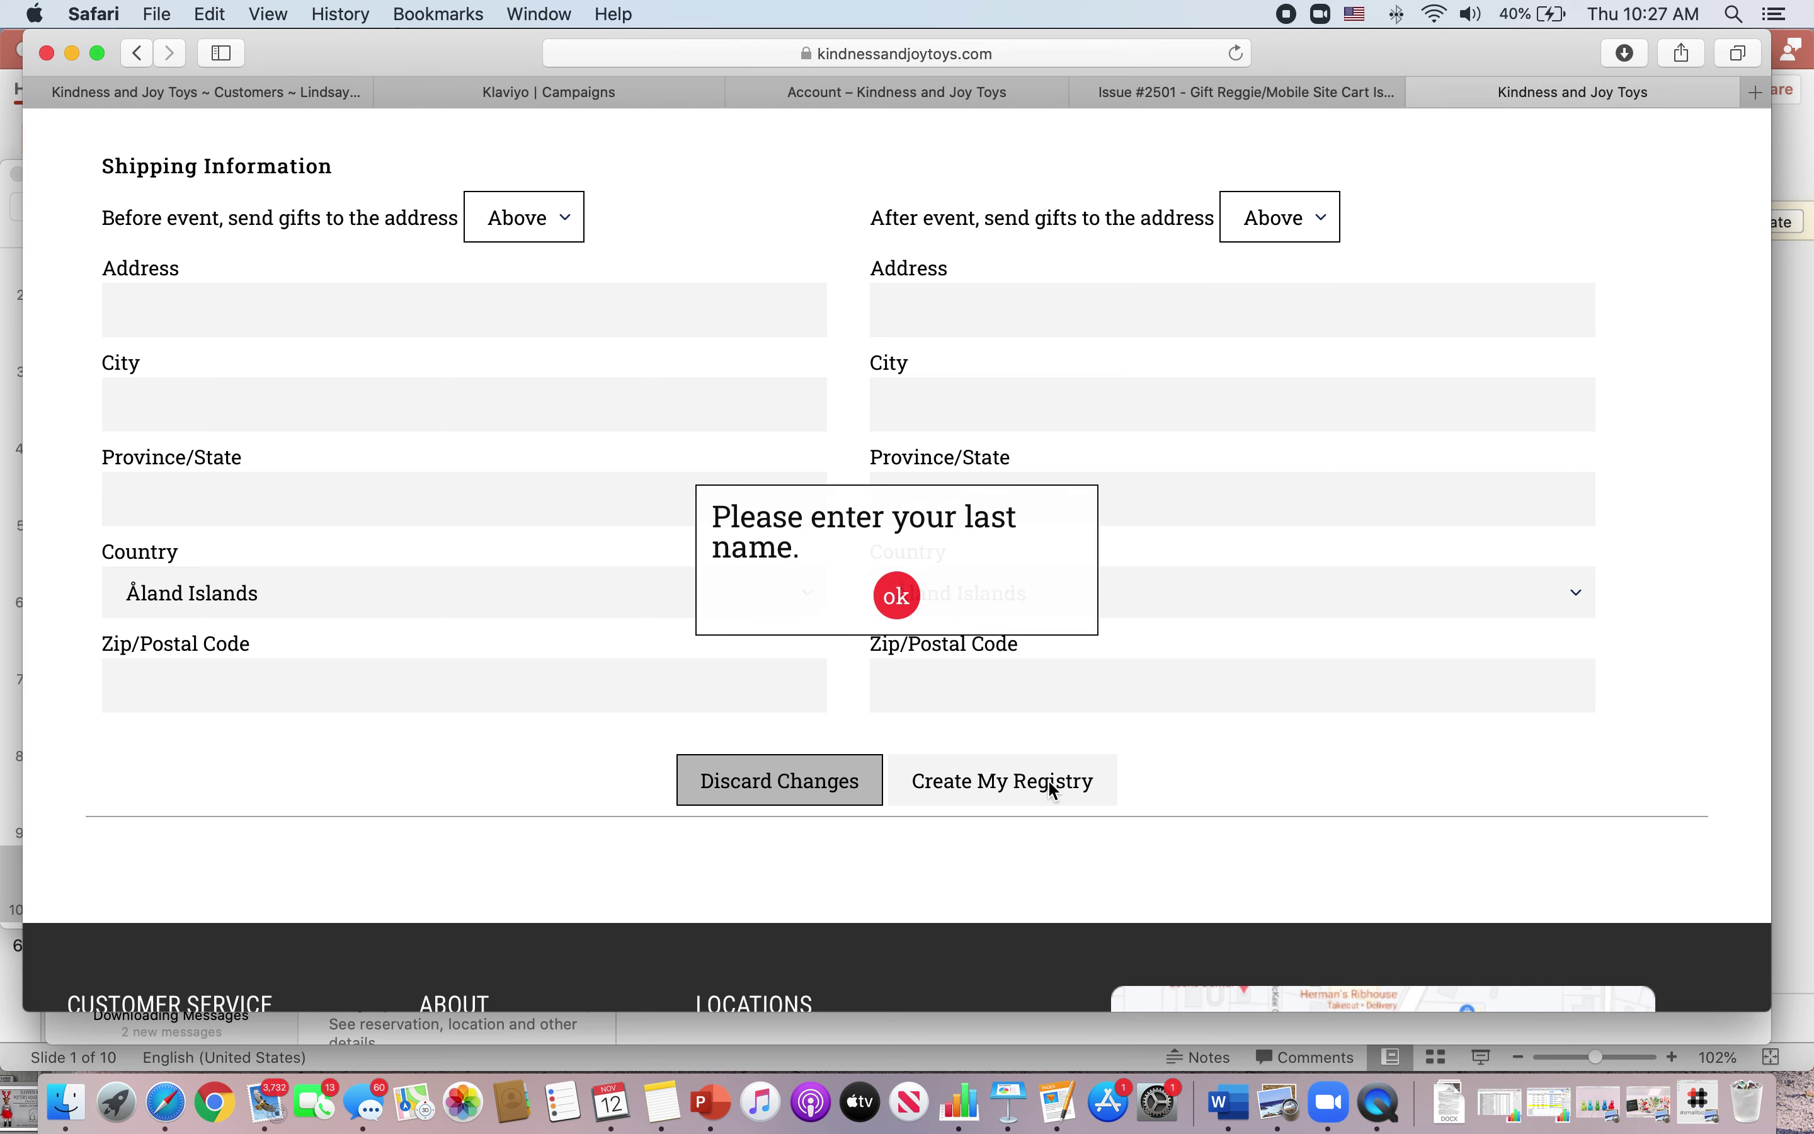
pyautogui.click(899, 600)
pyautogui.scroll(15, 869, 470)
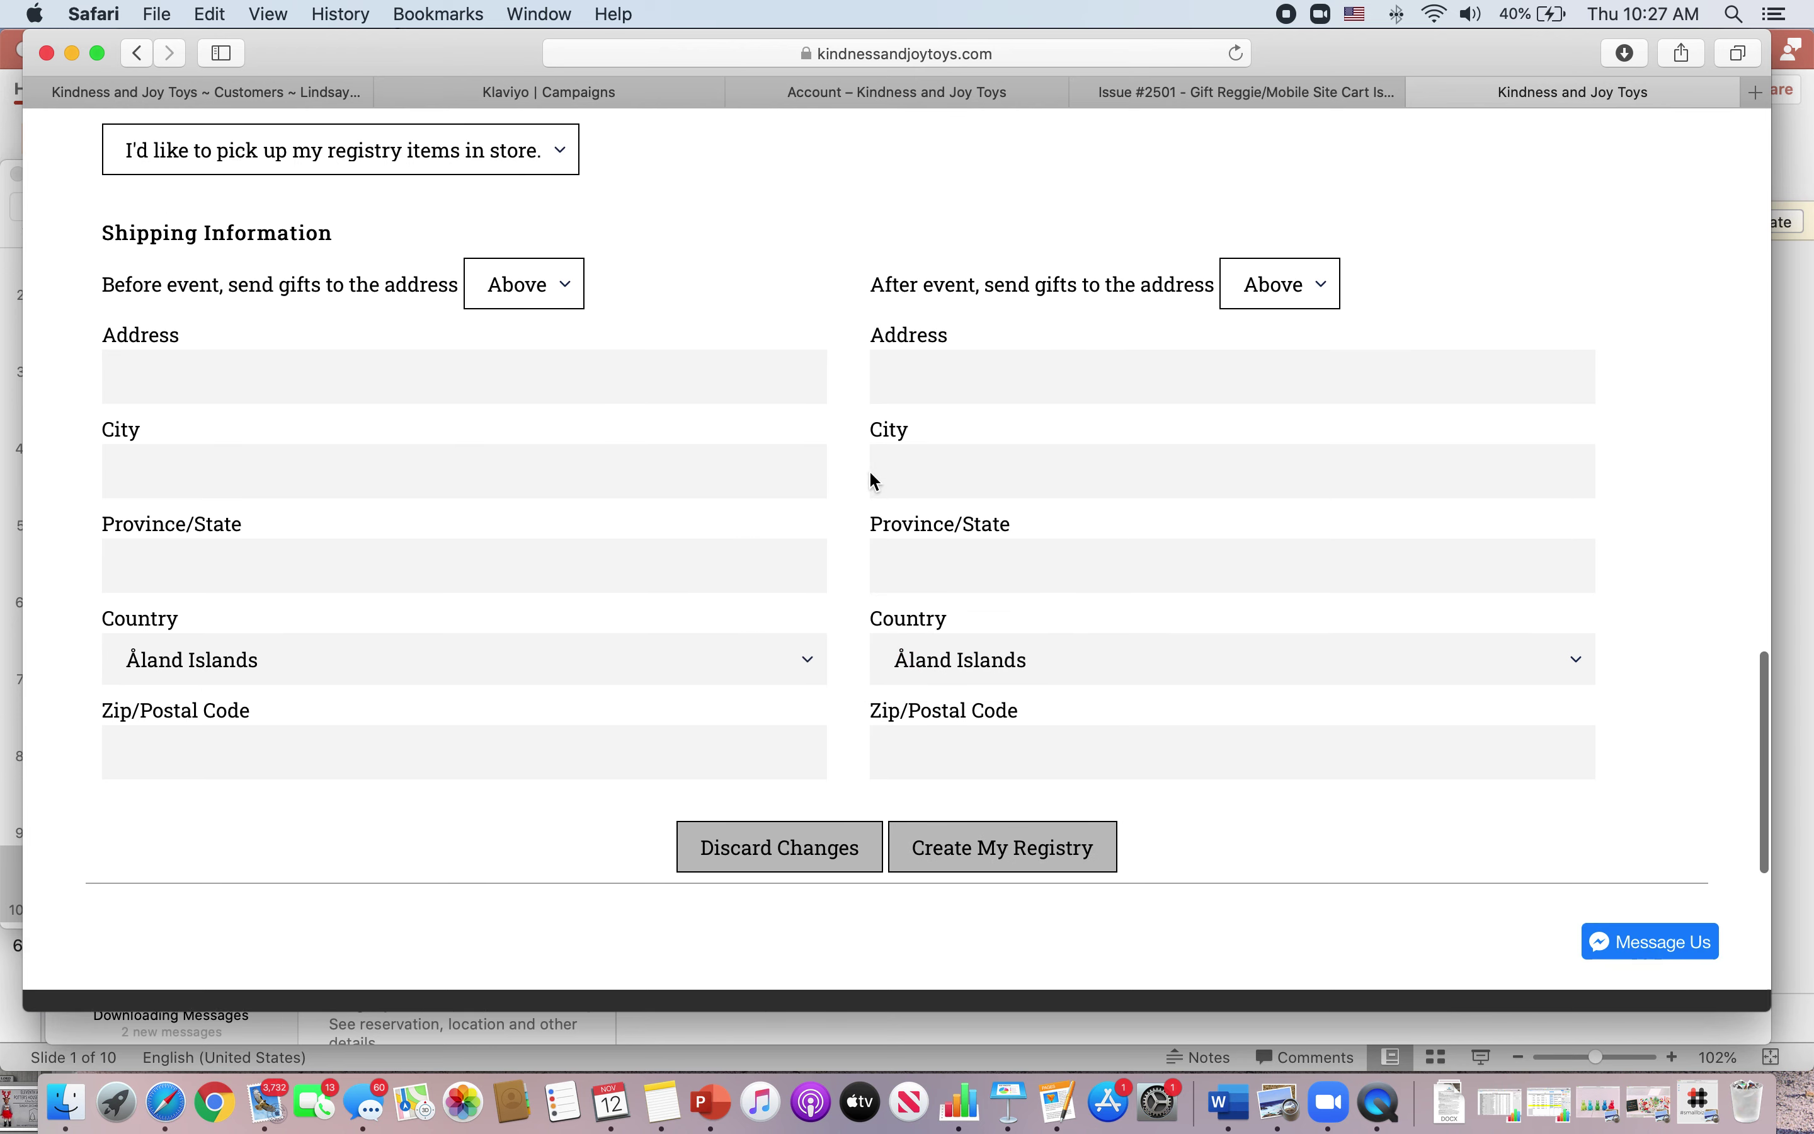
pyautogui.scroll(5, 869, 469)
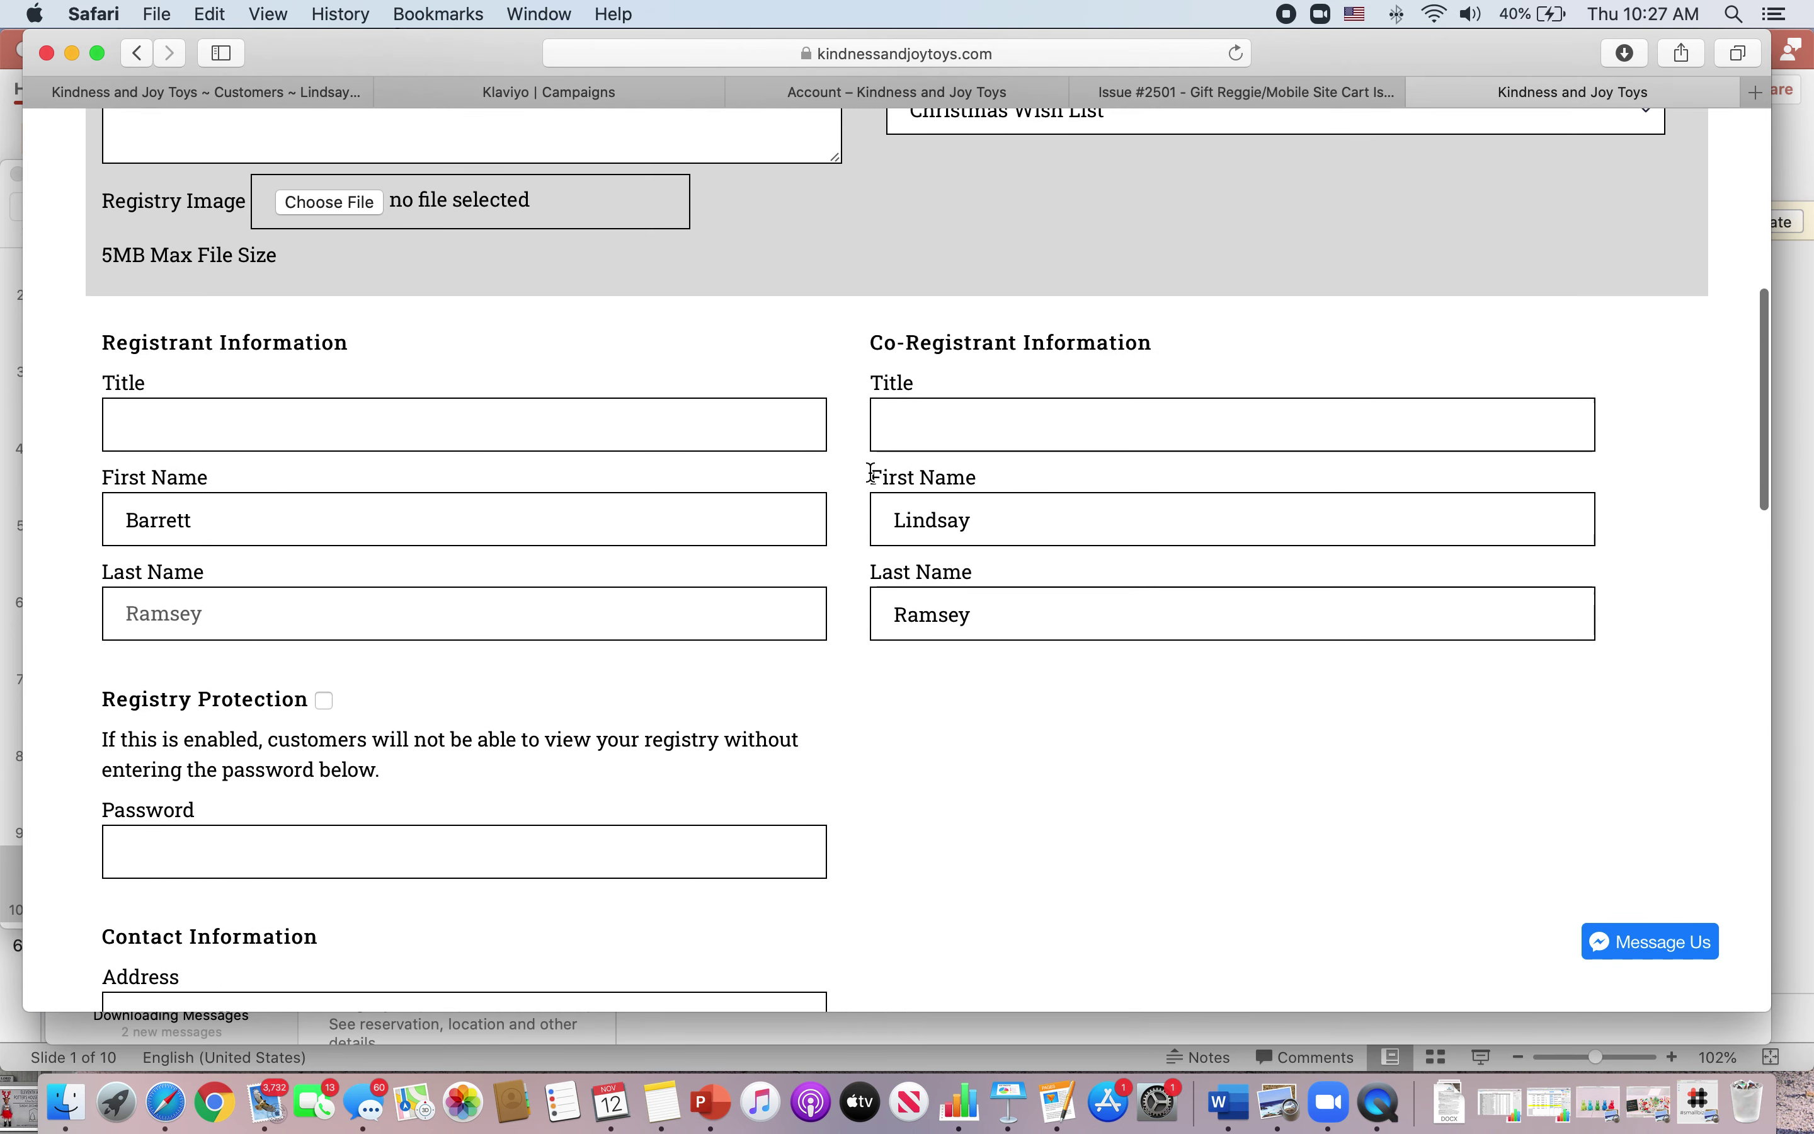
pyautogui.scroll(-1, 871, 472)
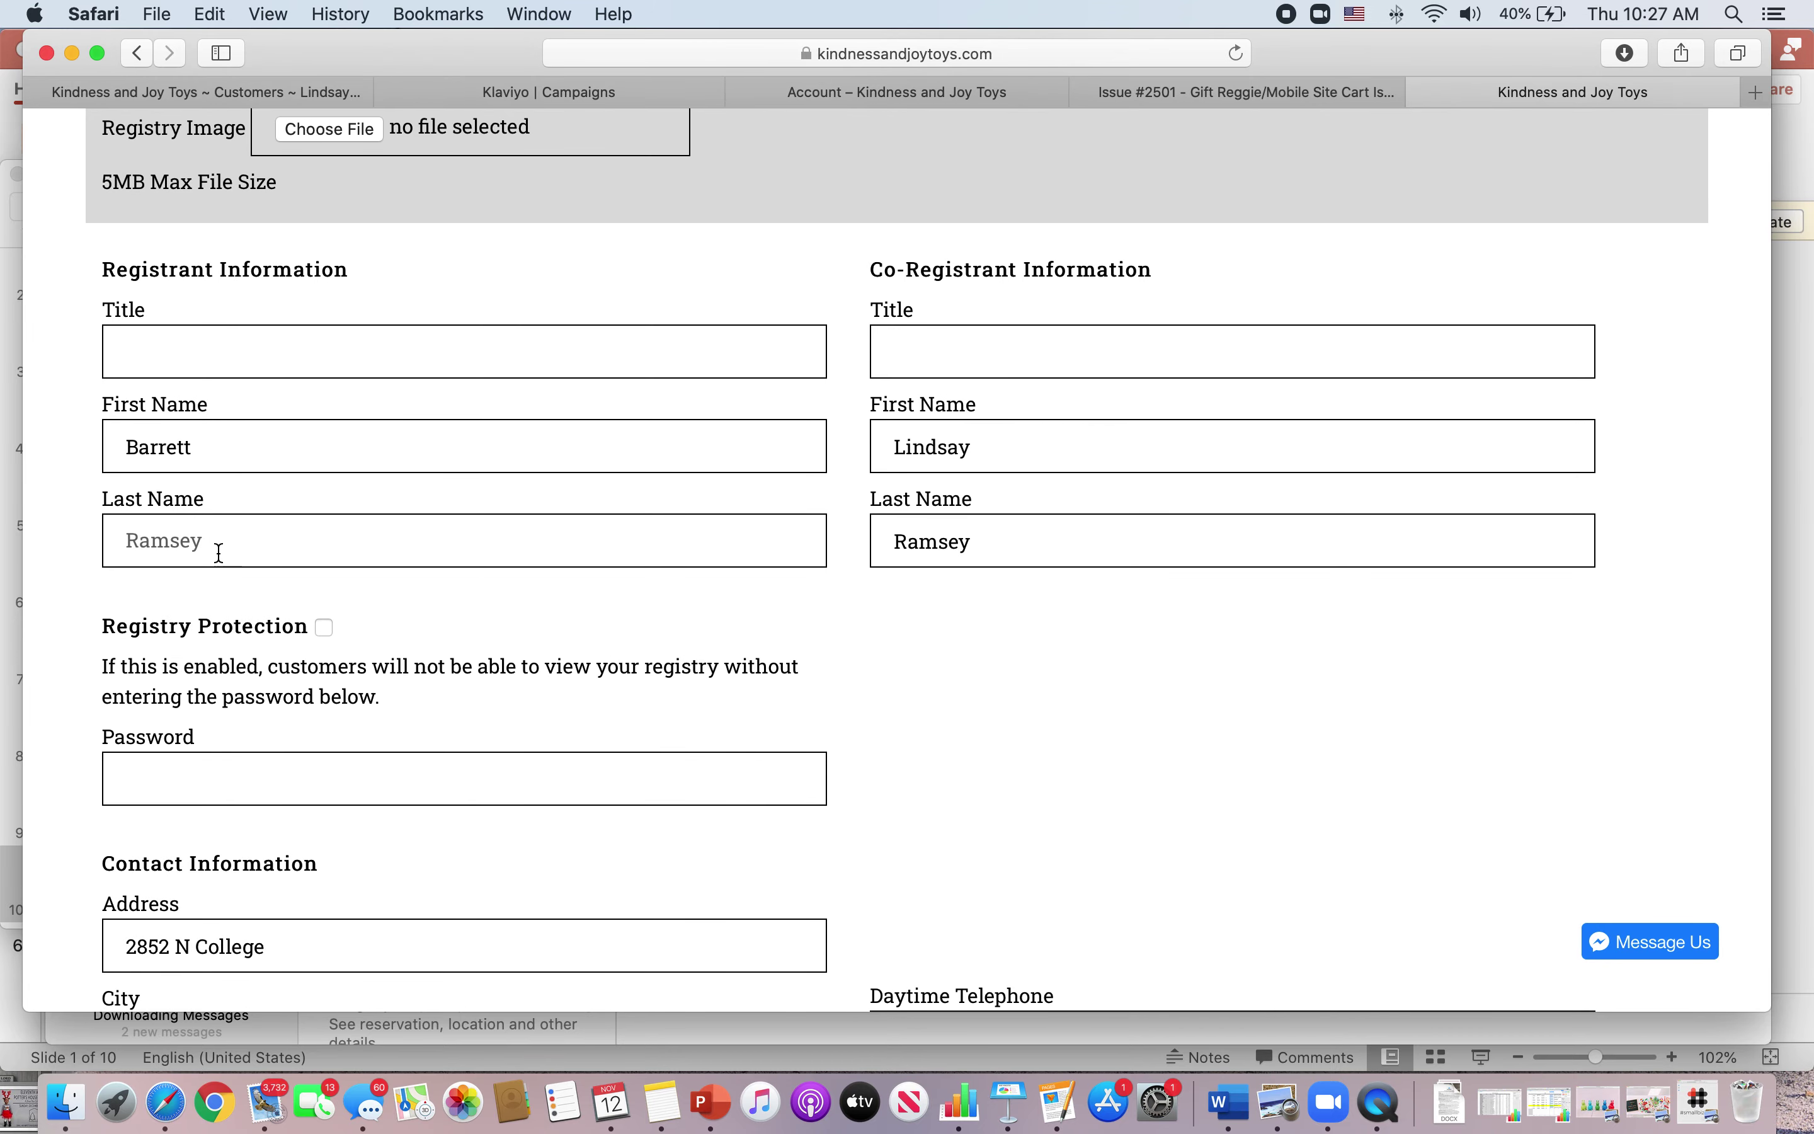
pyautogui.scroll(-20, 553, 636)
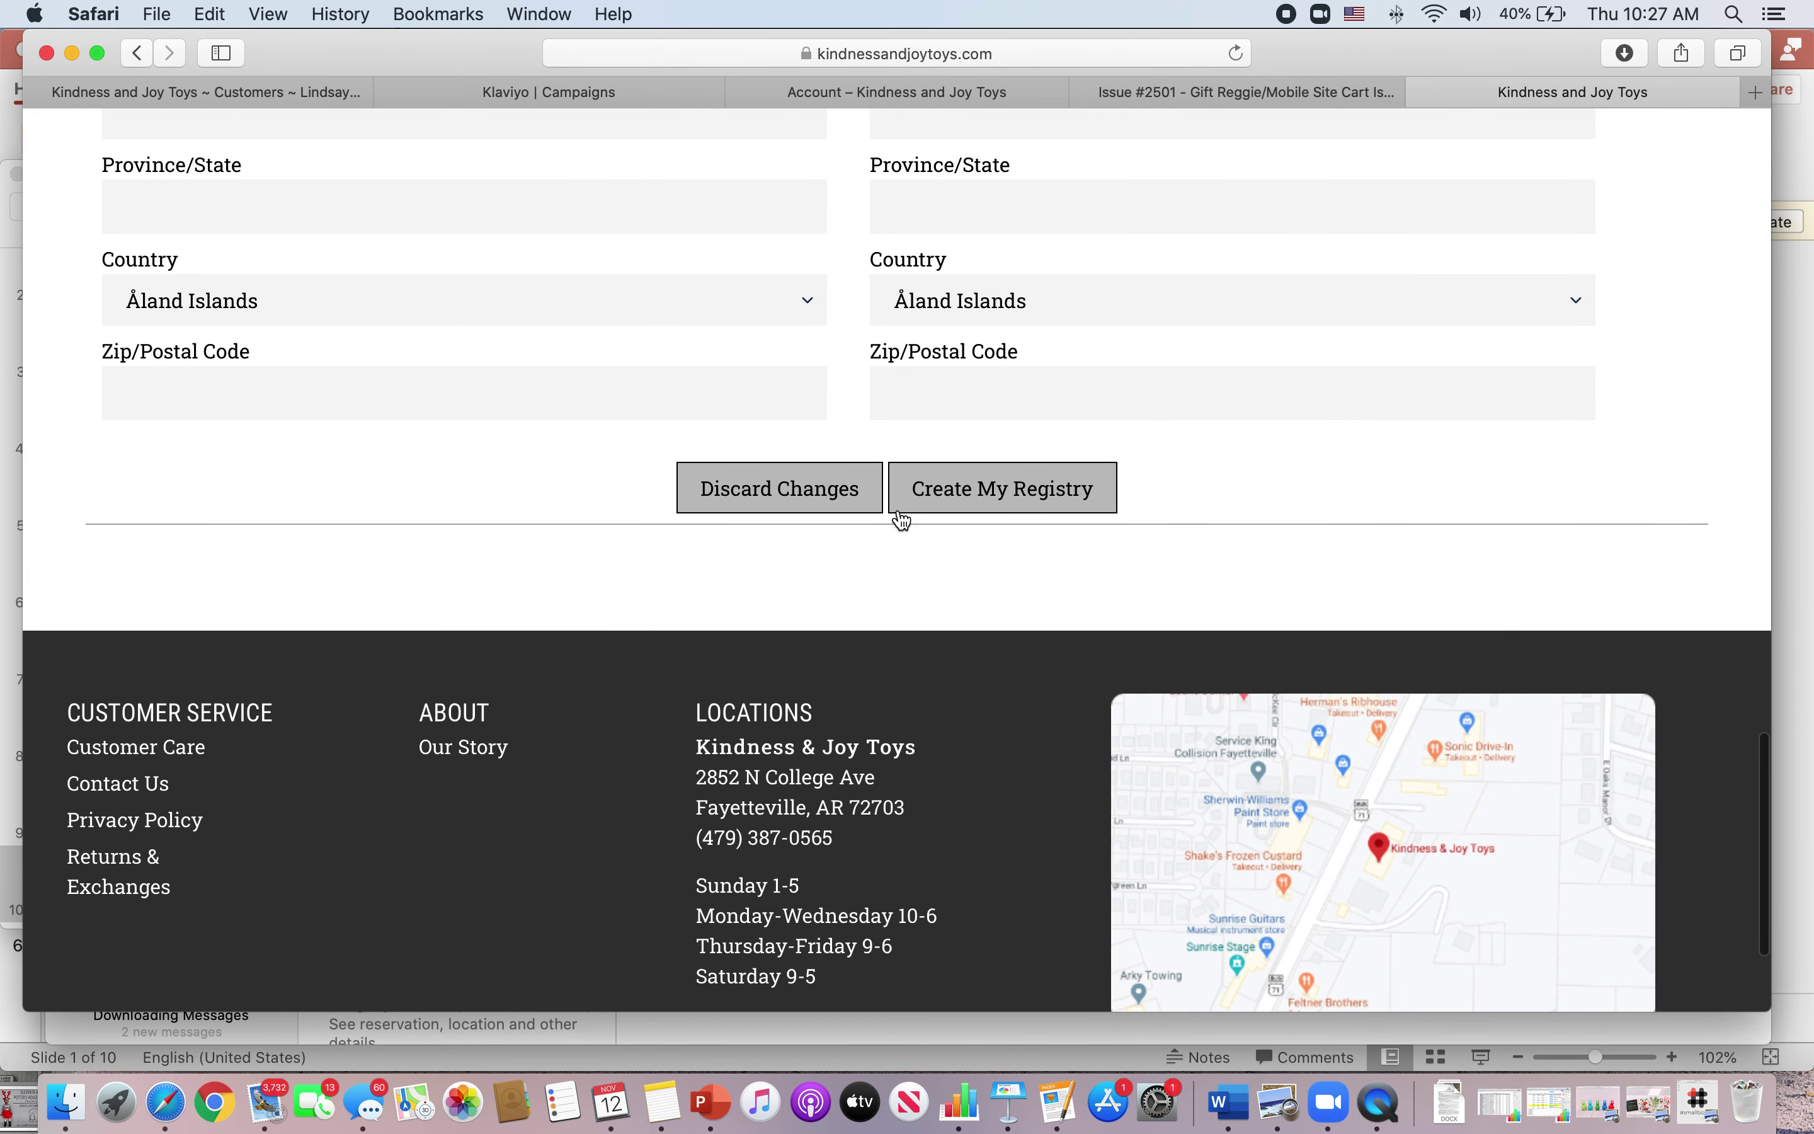
pyautogui.click(946, 504)
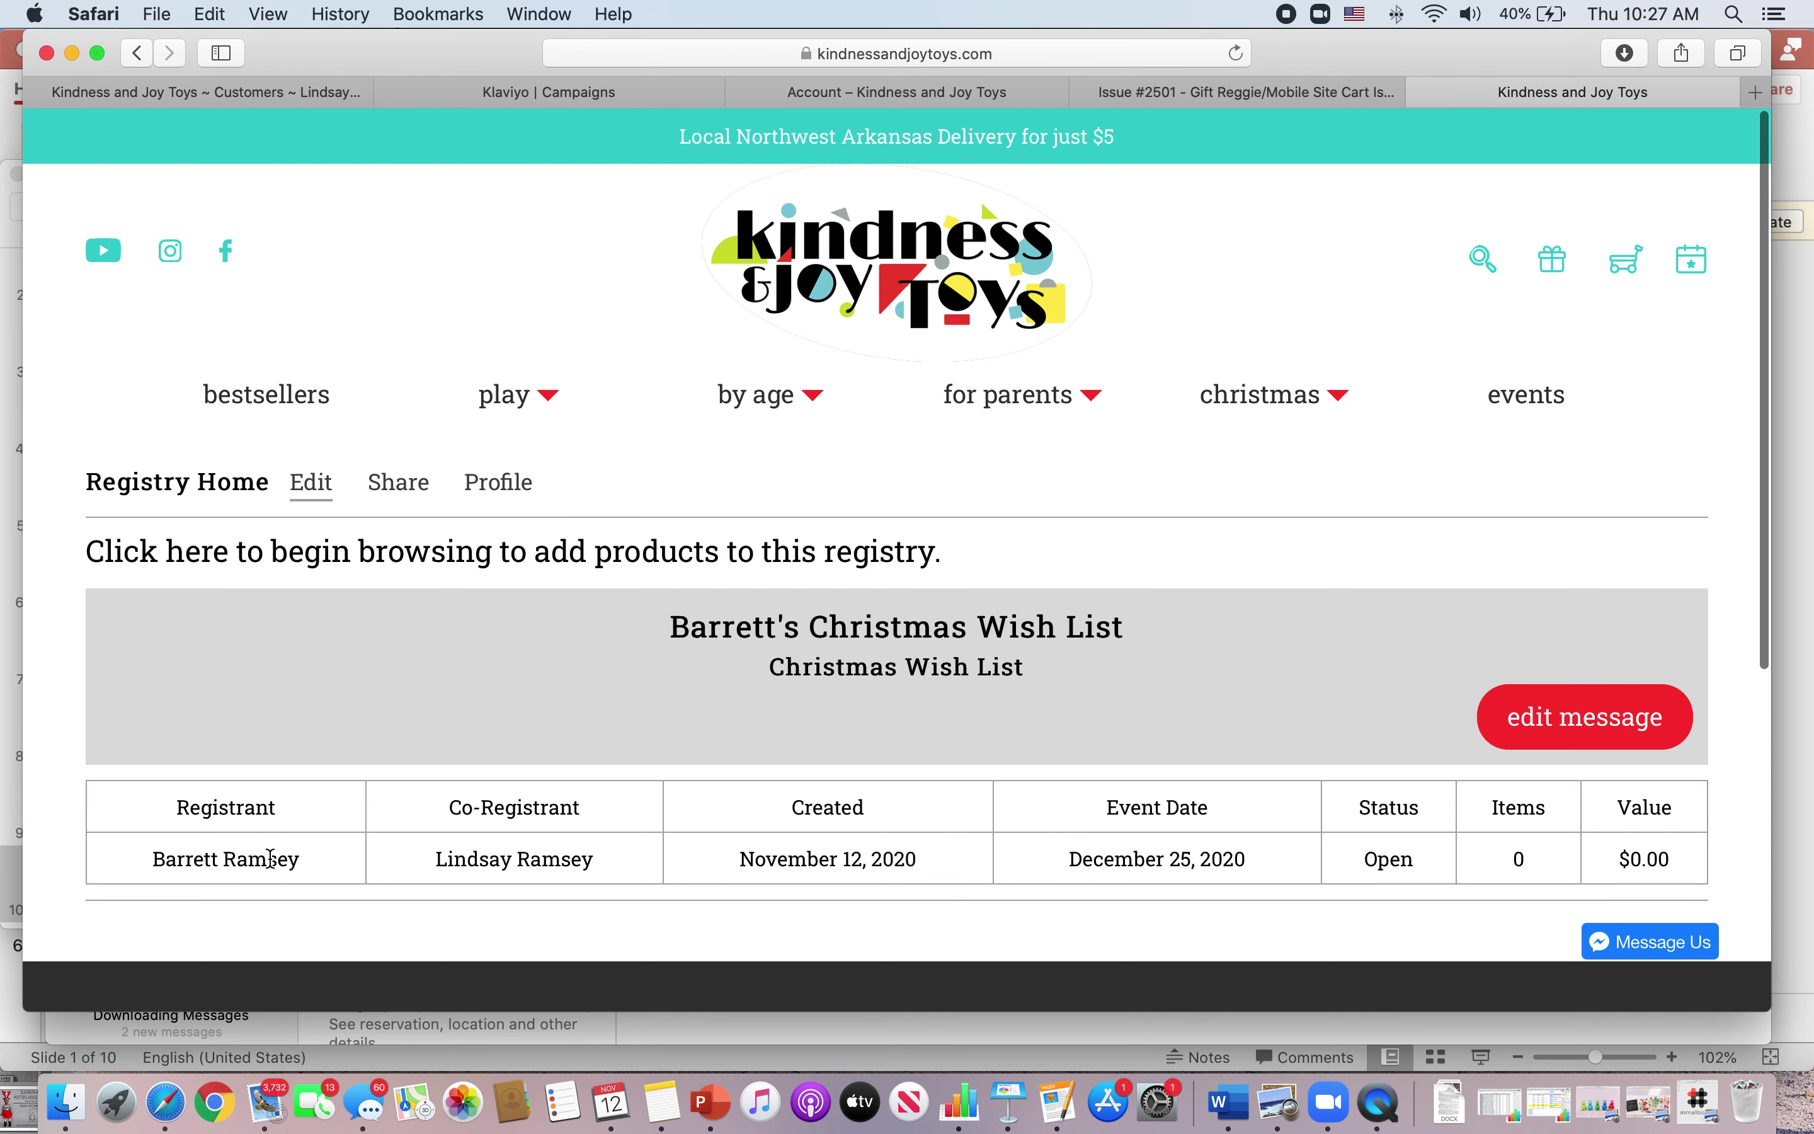
# - Scroll through the new registry page showing December 25, 2020, Open, 0 items
pyautogui.scroll(-3, 270, 857)
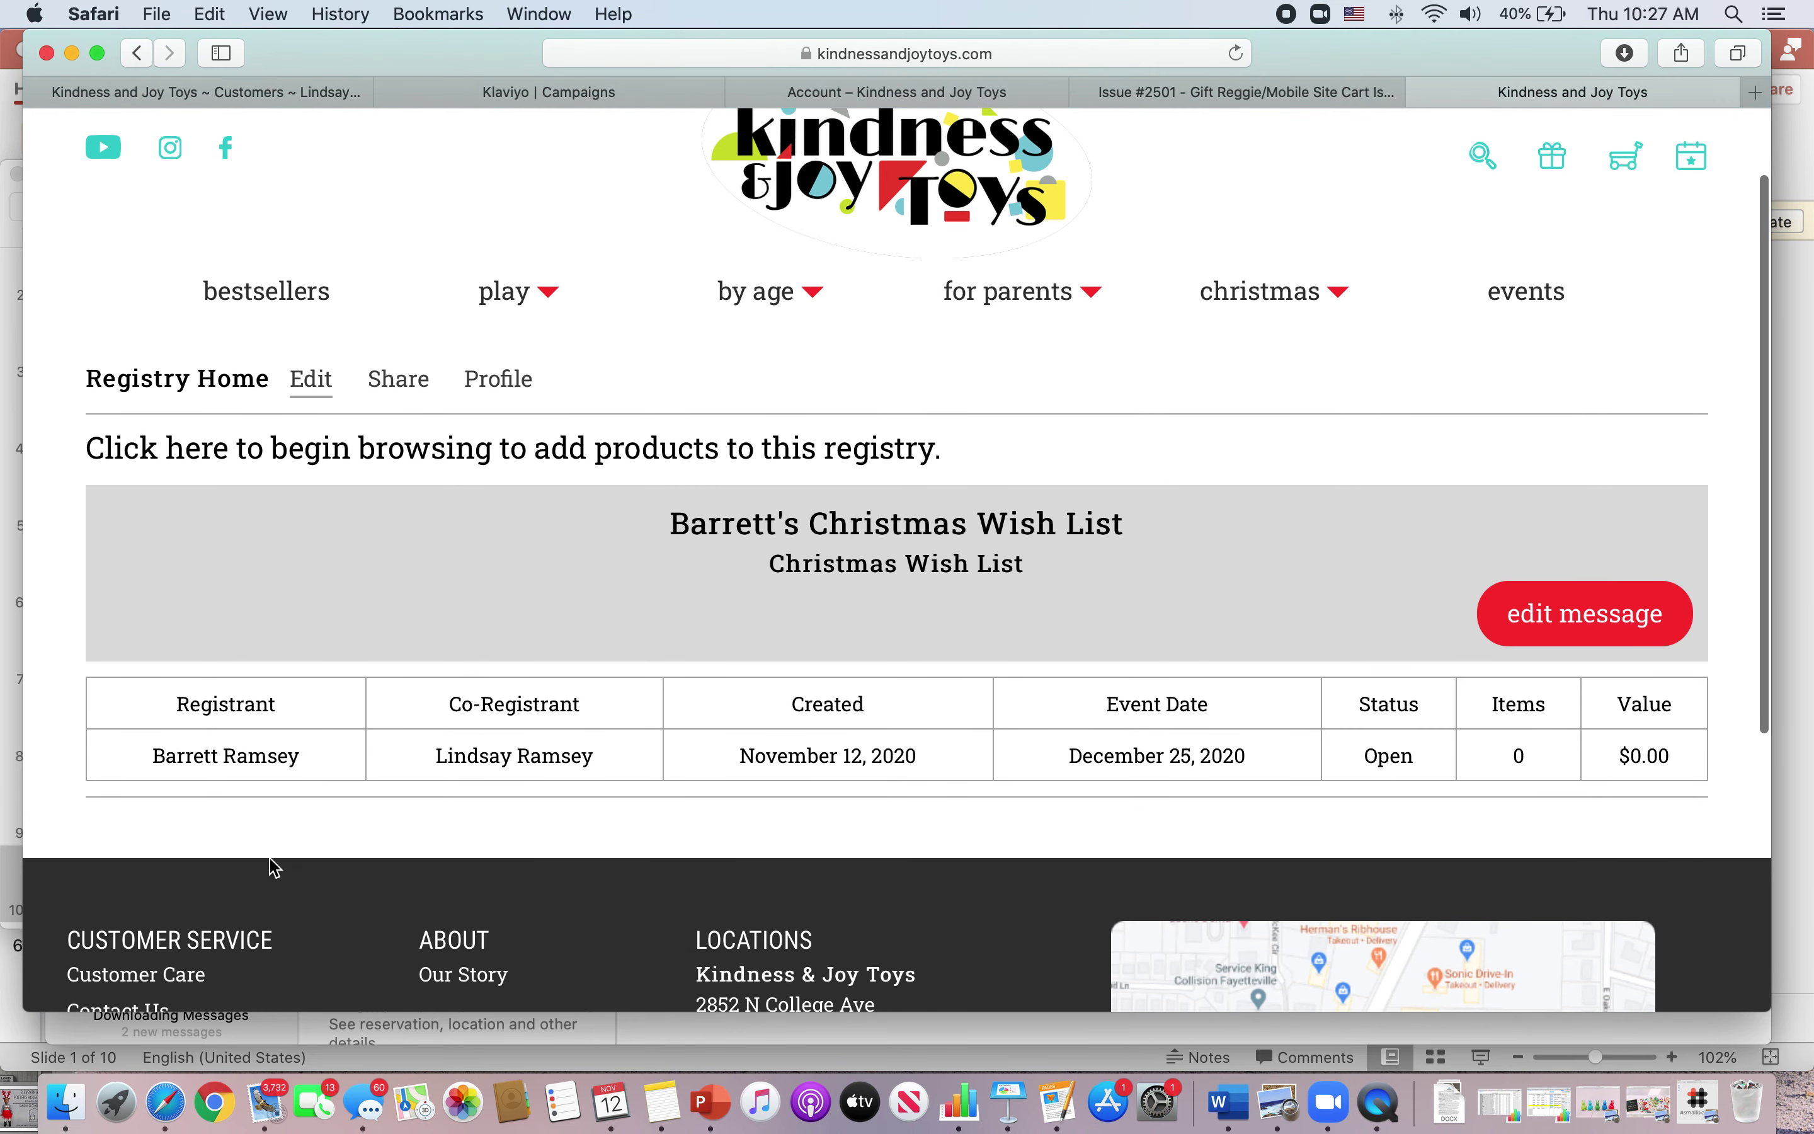
pyautogui.scroll(-6, 274, 867)
pyautogui.scroll(8, 273, 866)
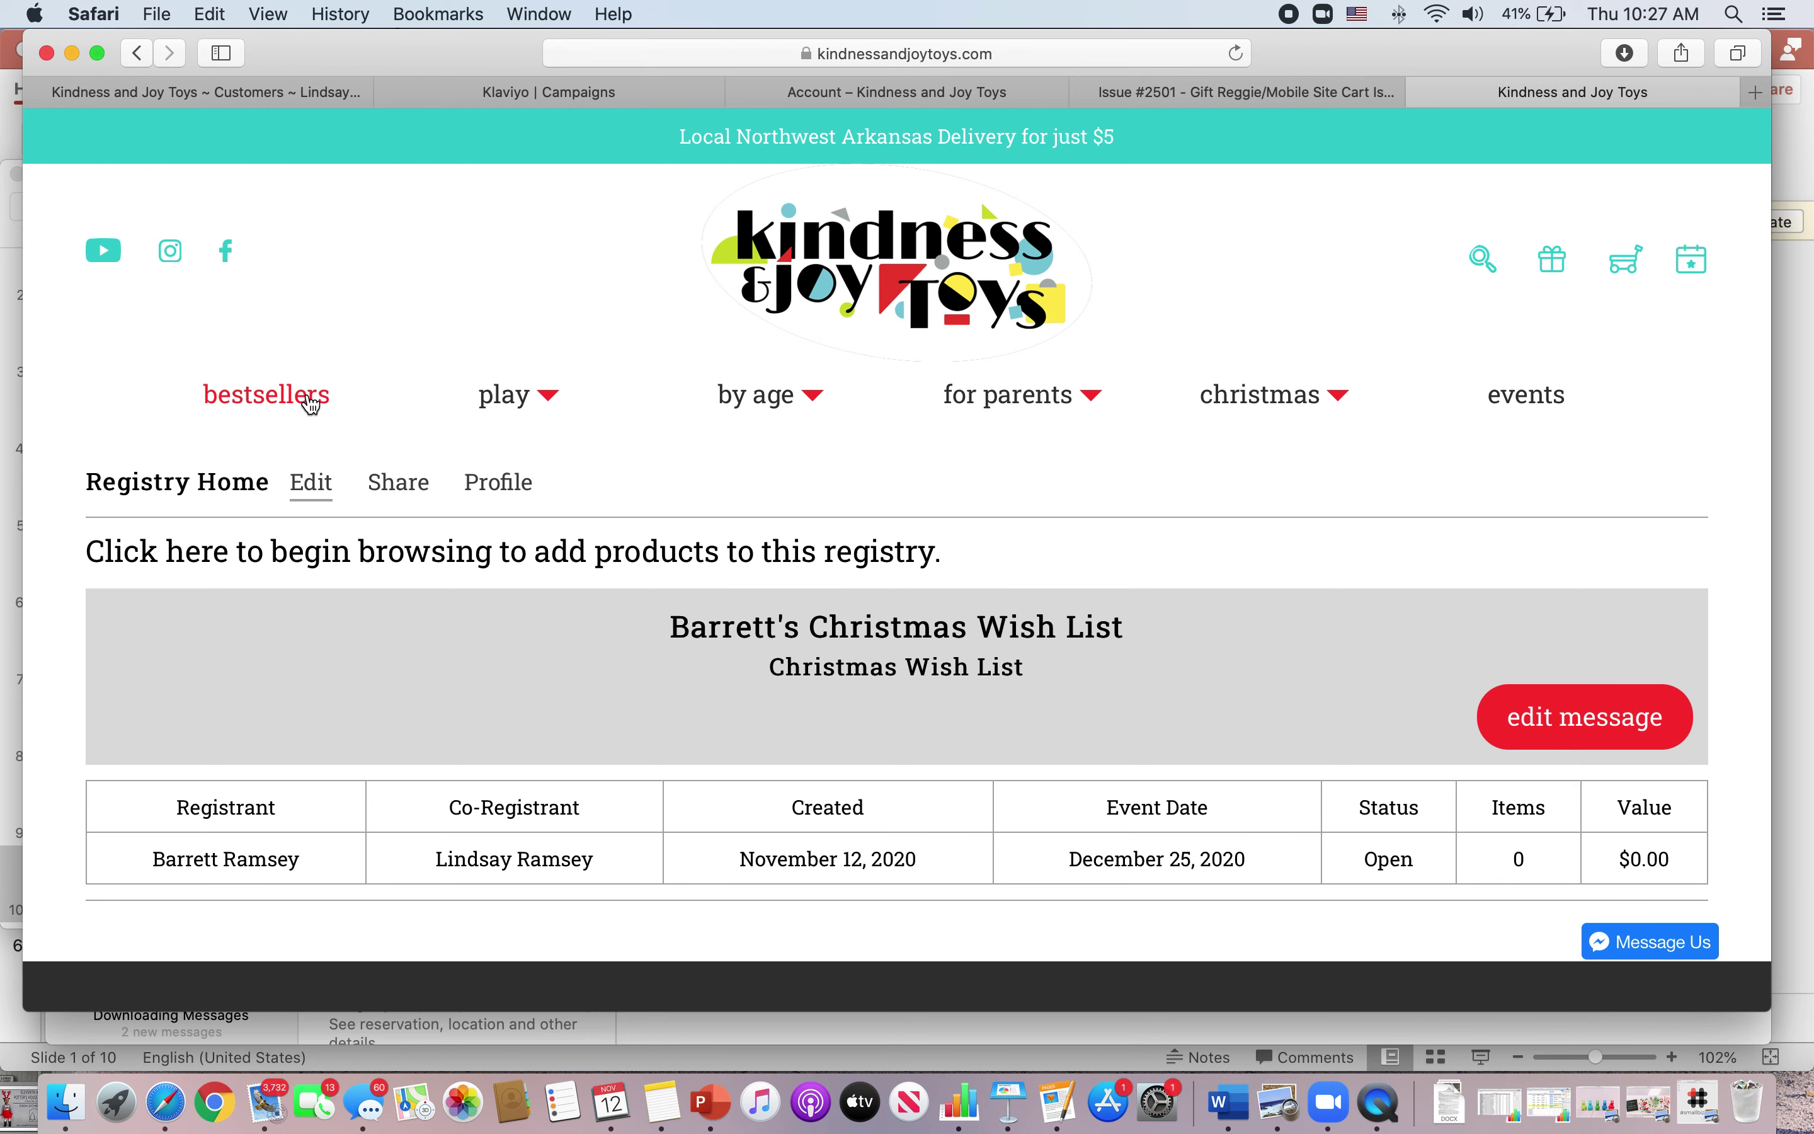
# - Go from the store home page to the ages 7-8 toys and open the Blast Pad
pyautogui.click(812, 298)
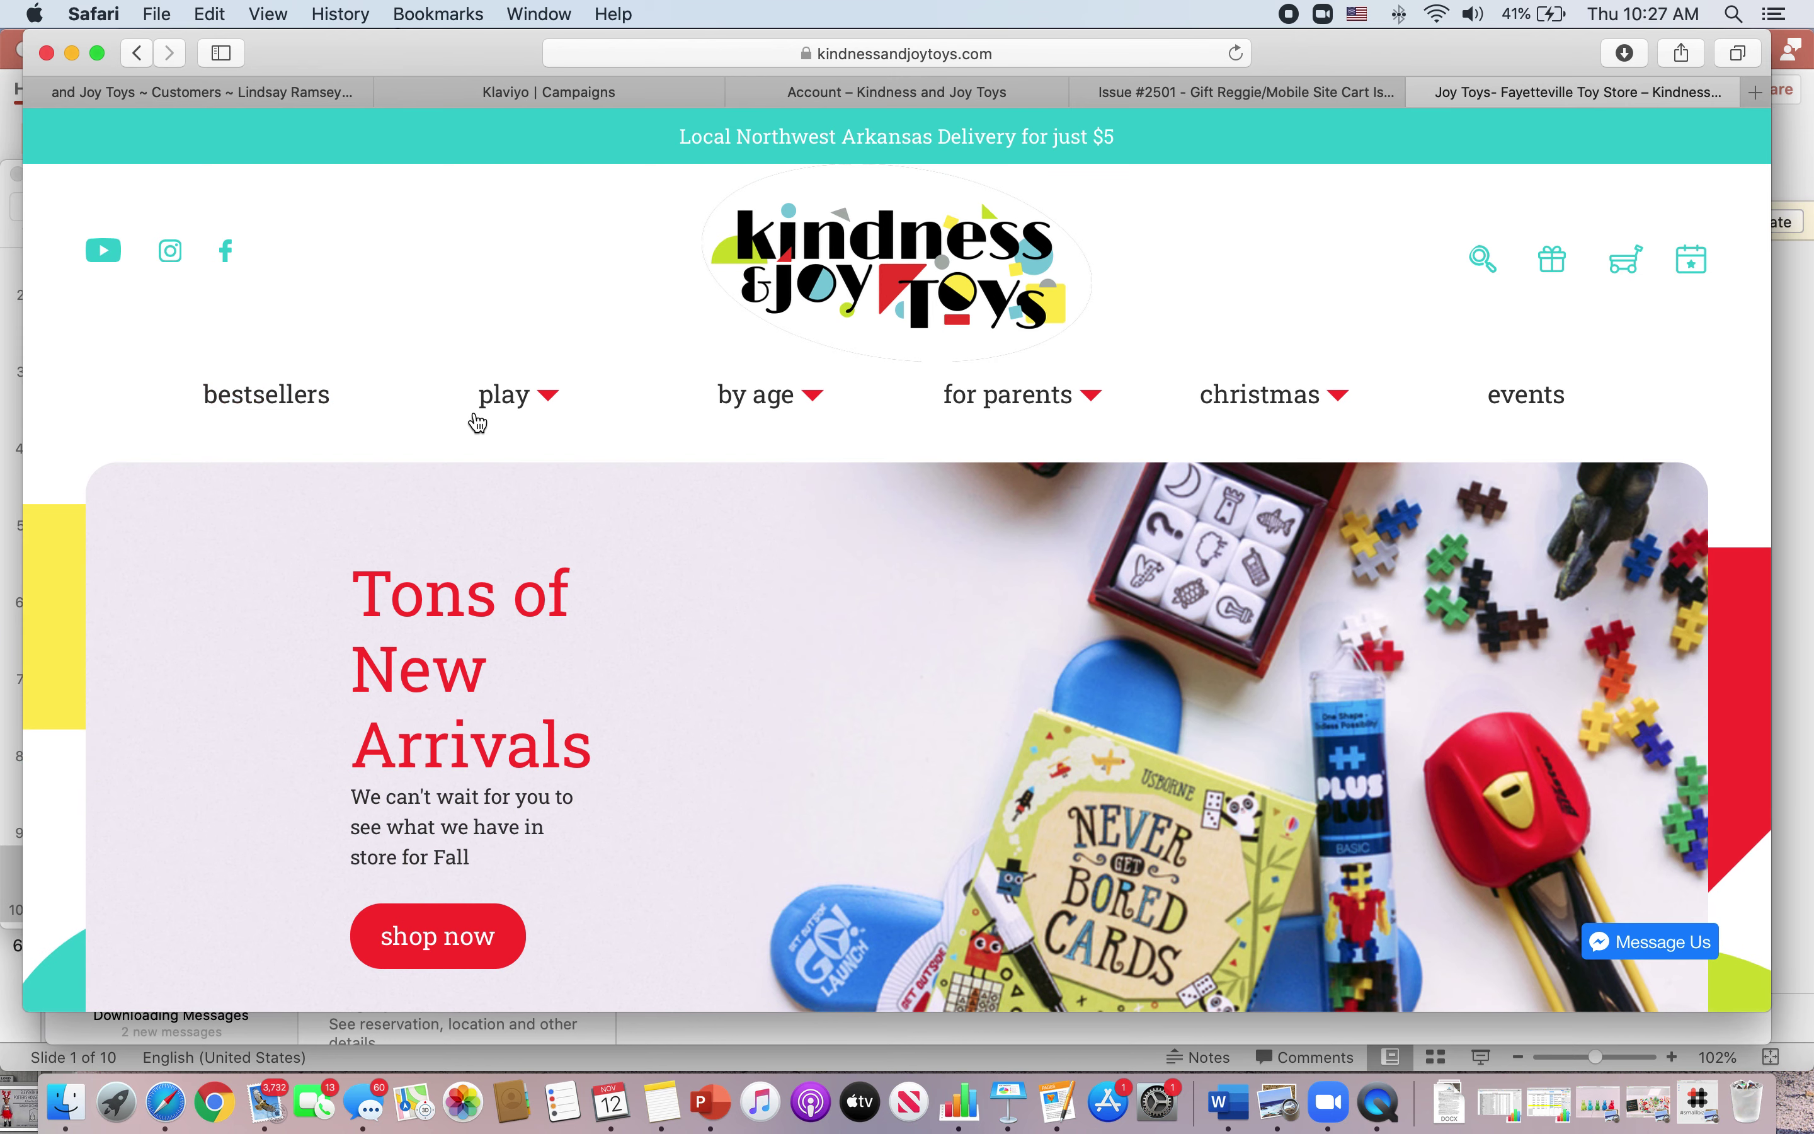
pyautogui.moveTo(552, 413)
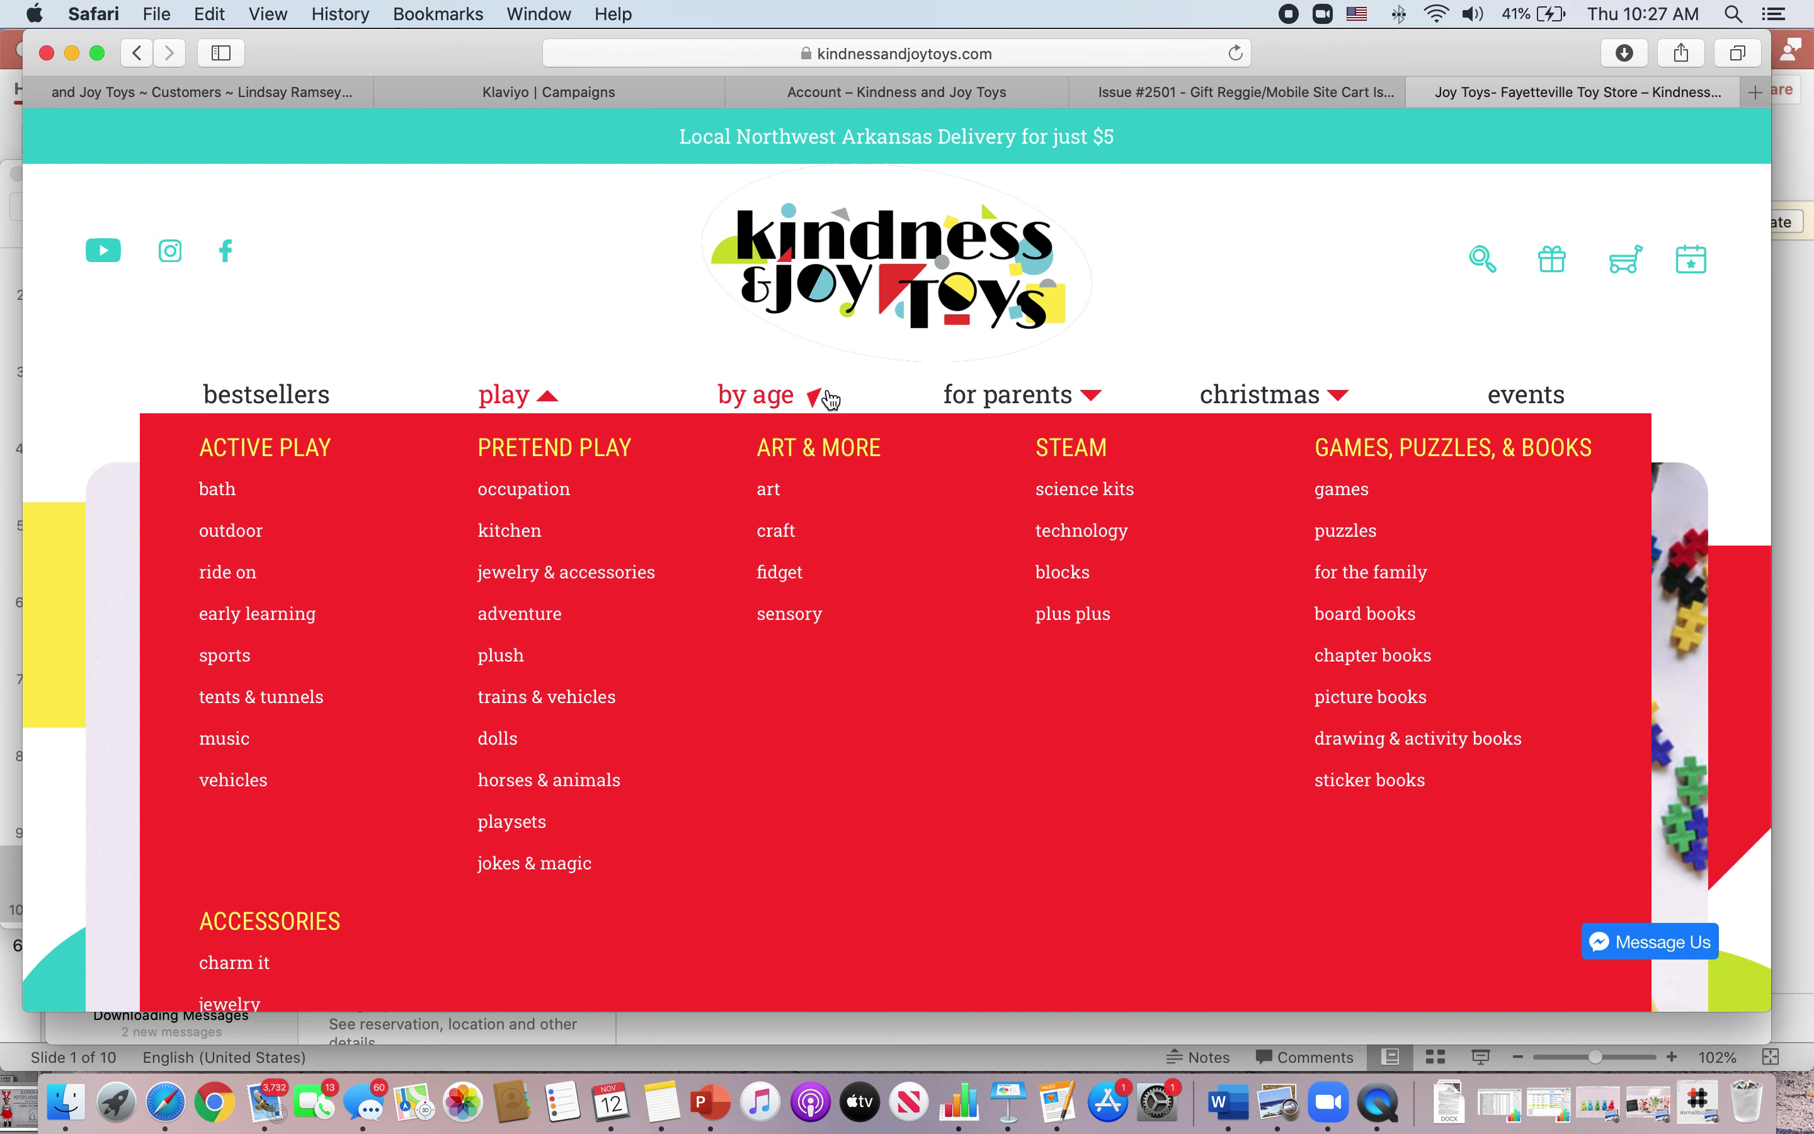
pyautogui.moveTo(772, 417)
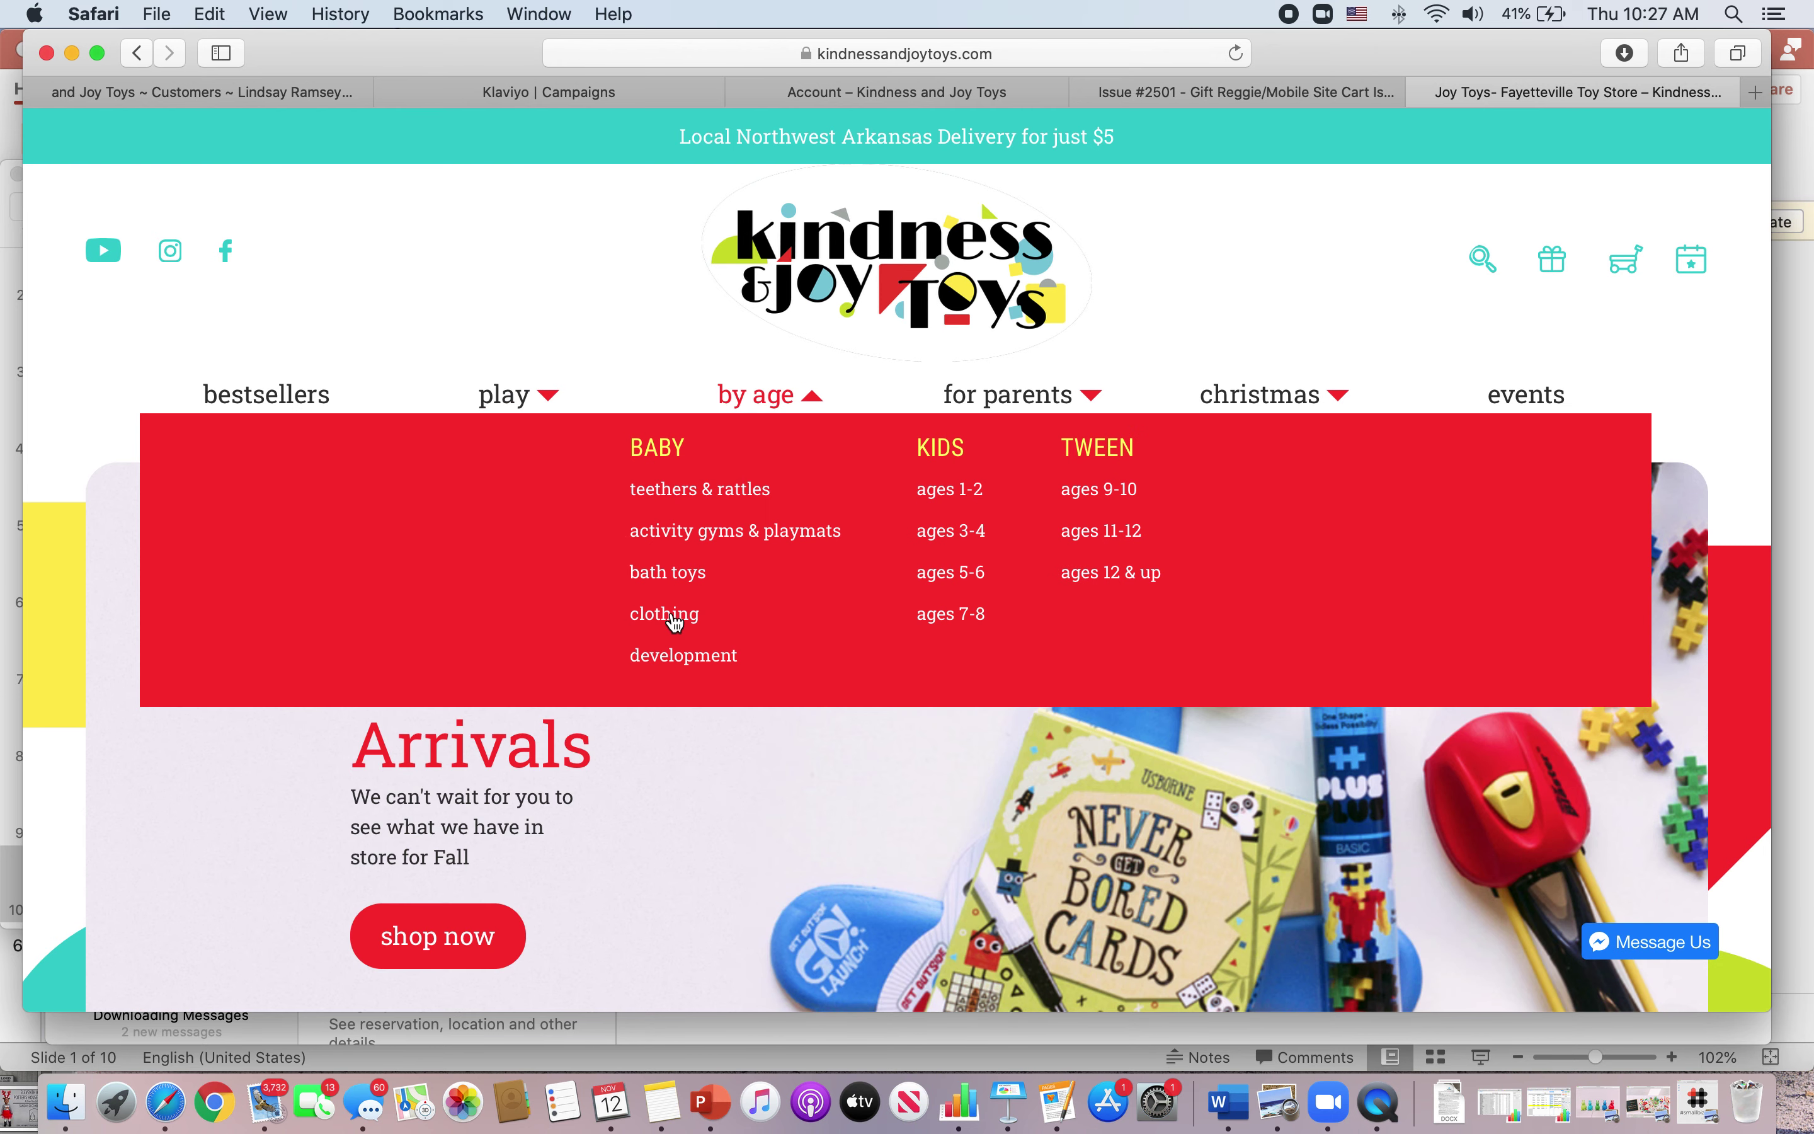
pyautogui.moveTo(1329, 397)
pyautogui.click(960, 617)
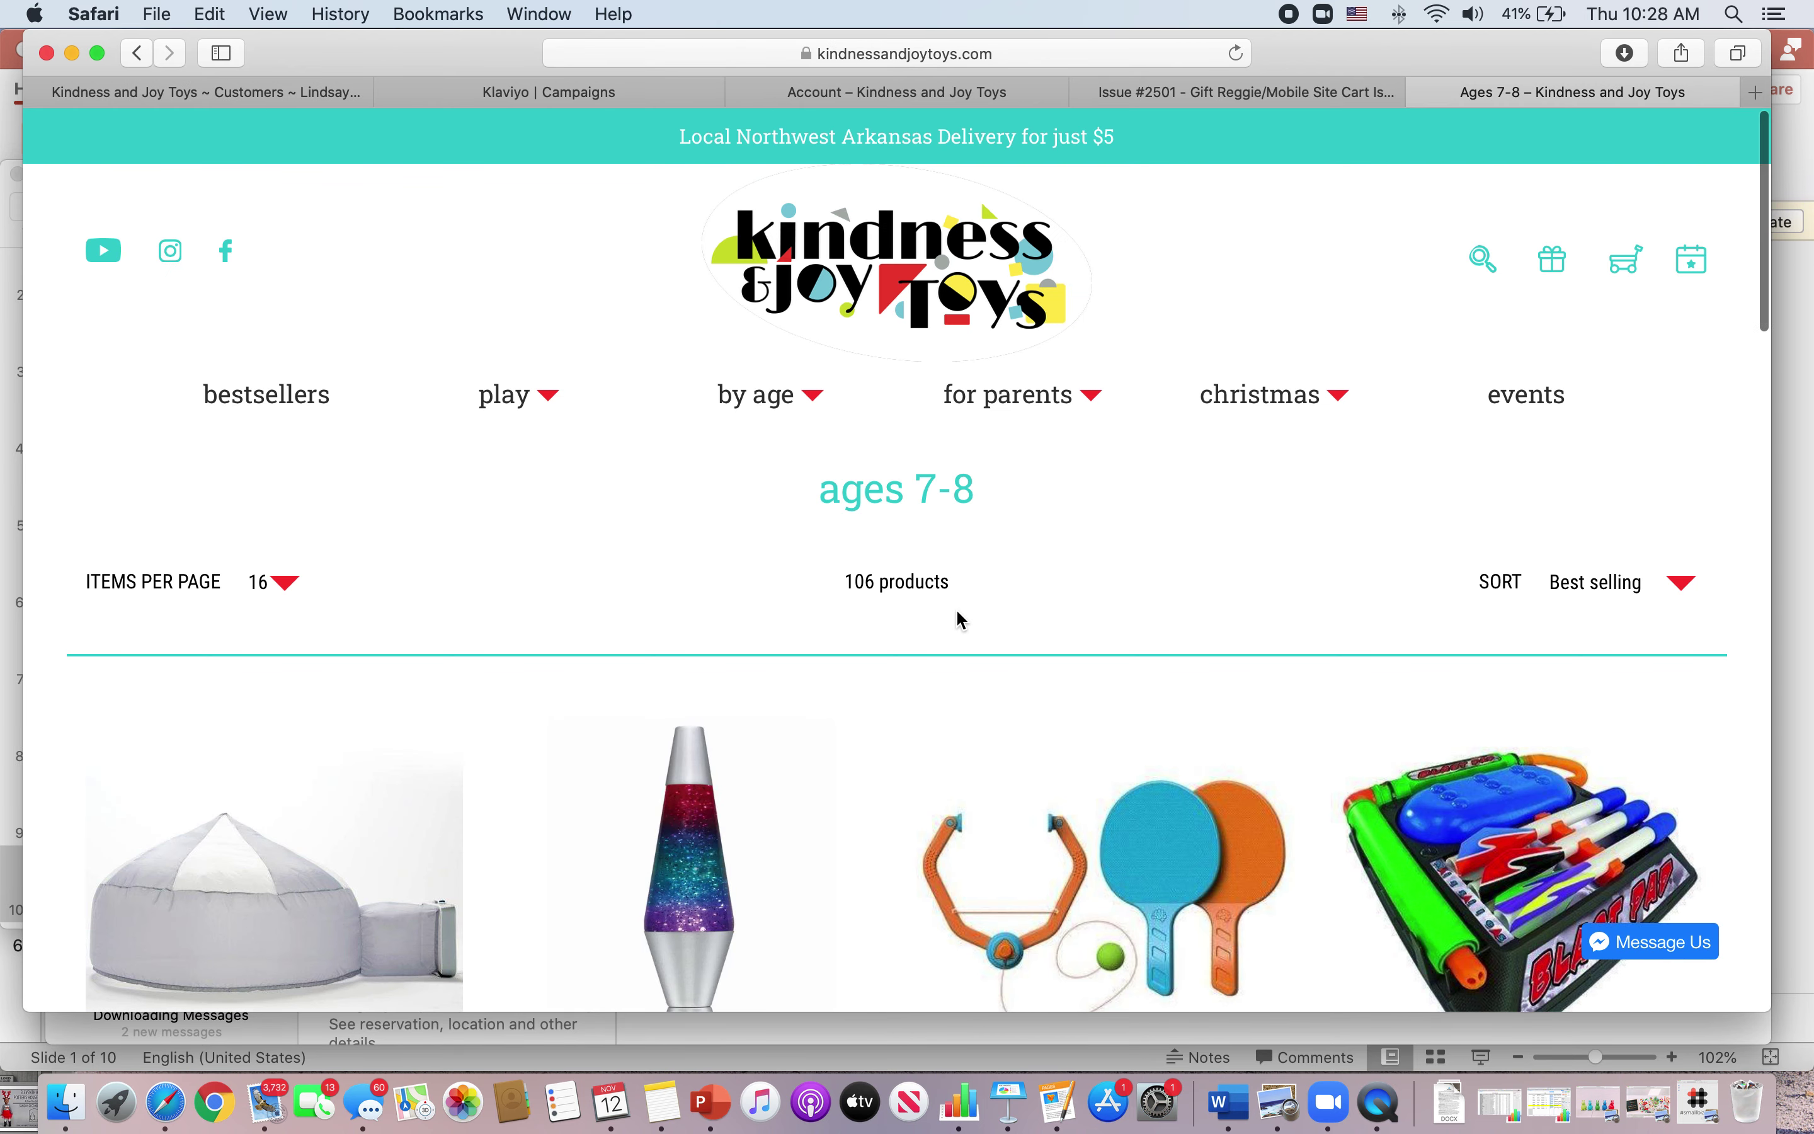
pyautogui.scroll(-7, 961, 616)
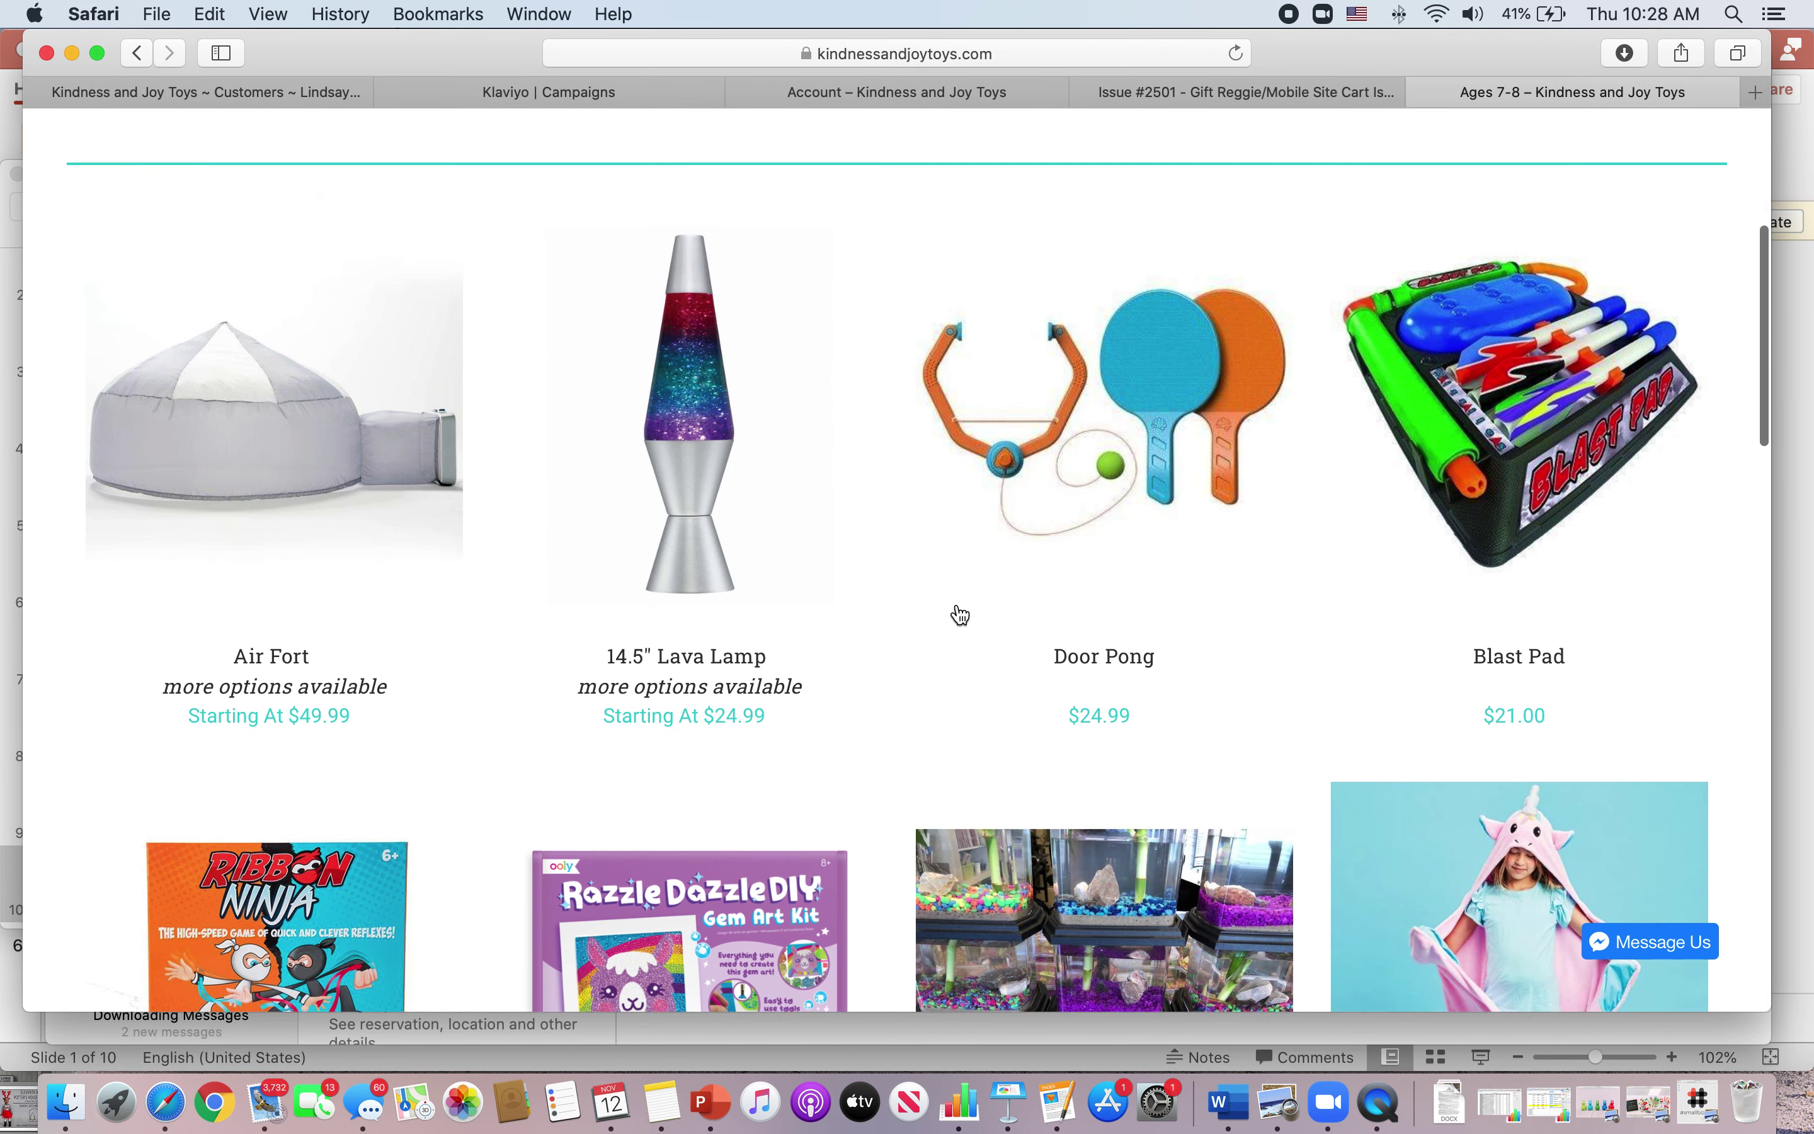
pyautogui.scroll(-1, 960, 617)
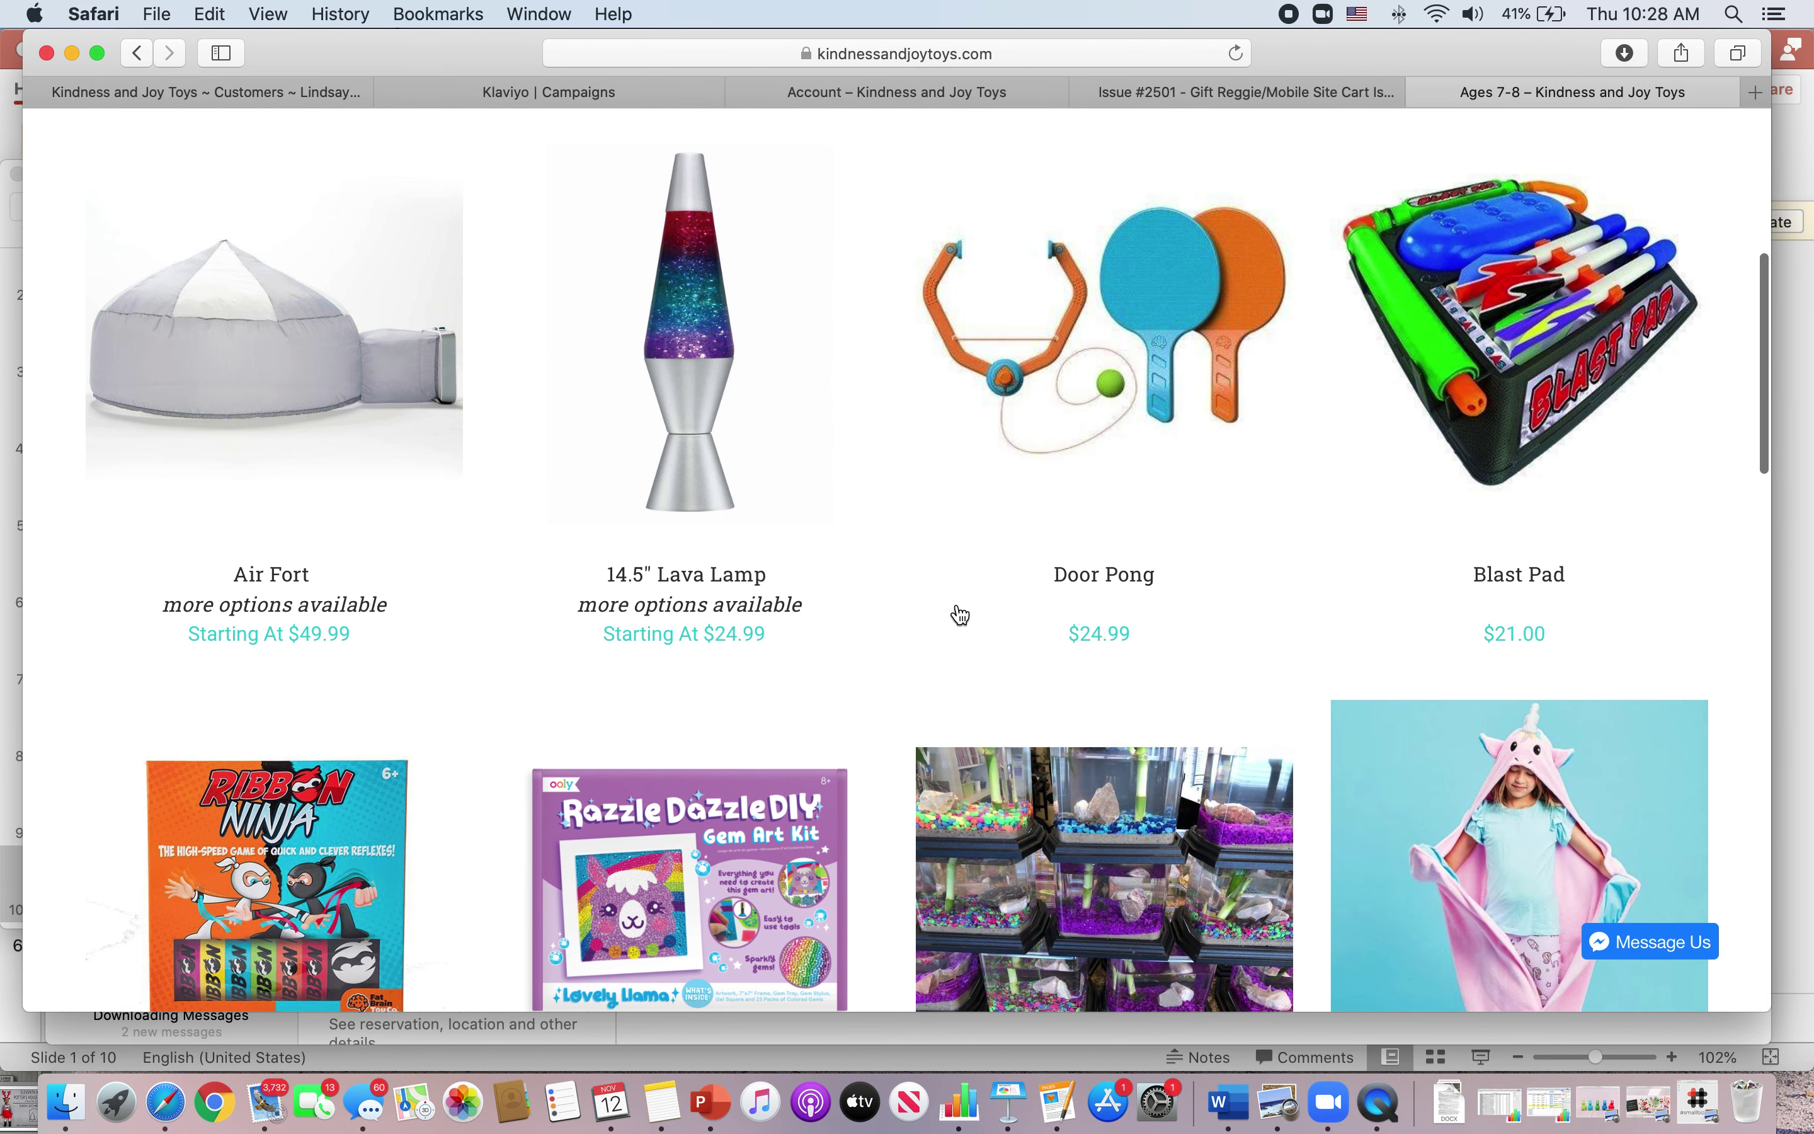
pyautogui.click(1515, 367)
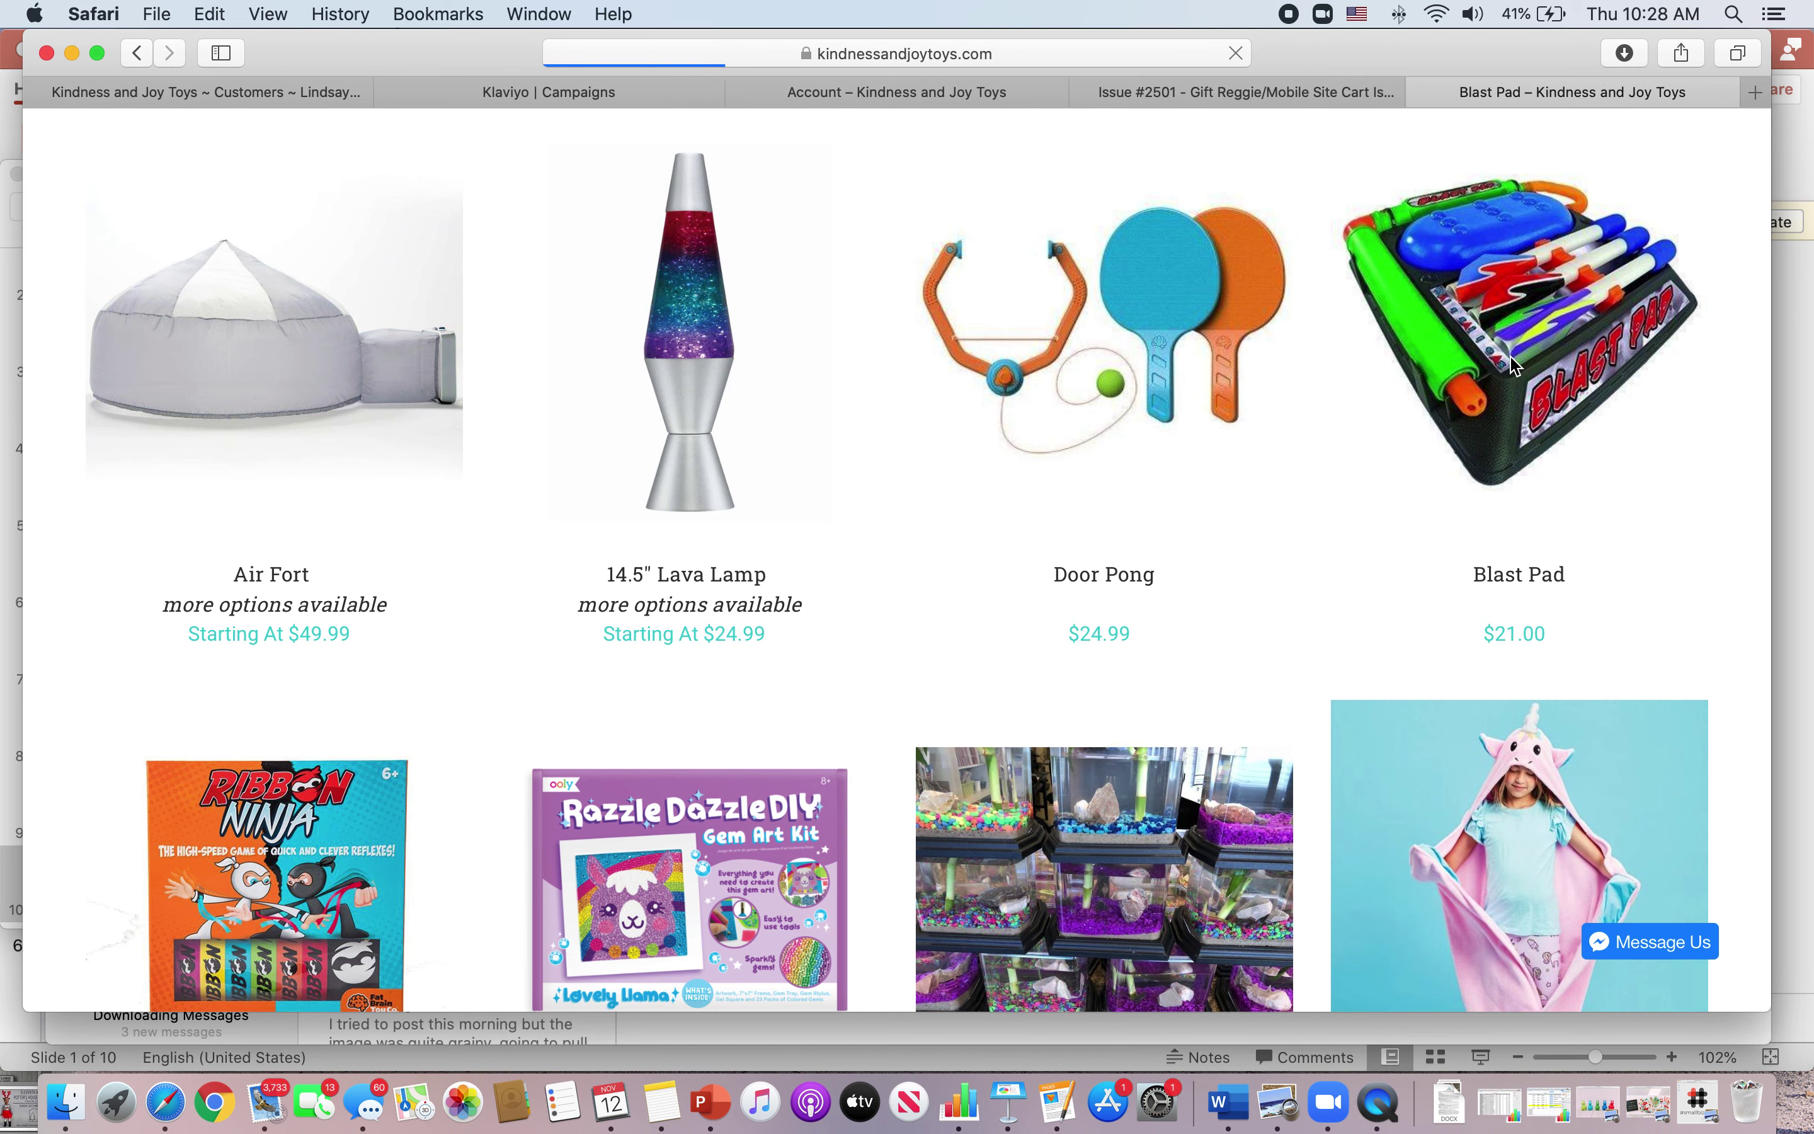
pyautogui.scroll(-3, 1457, 527)
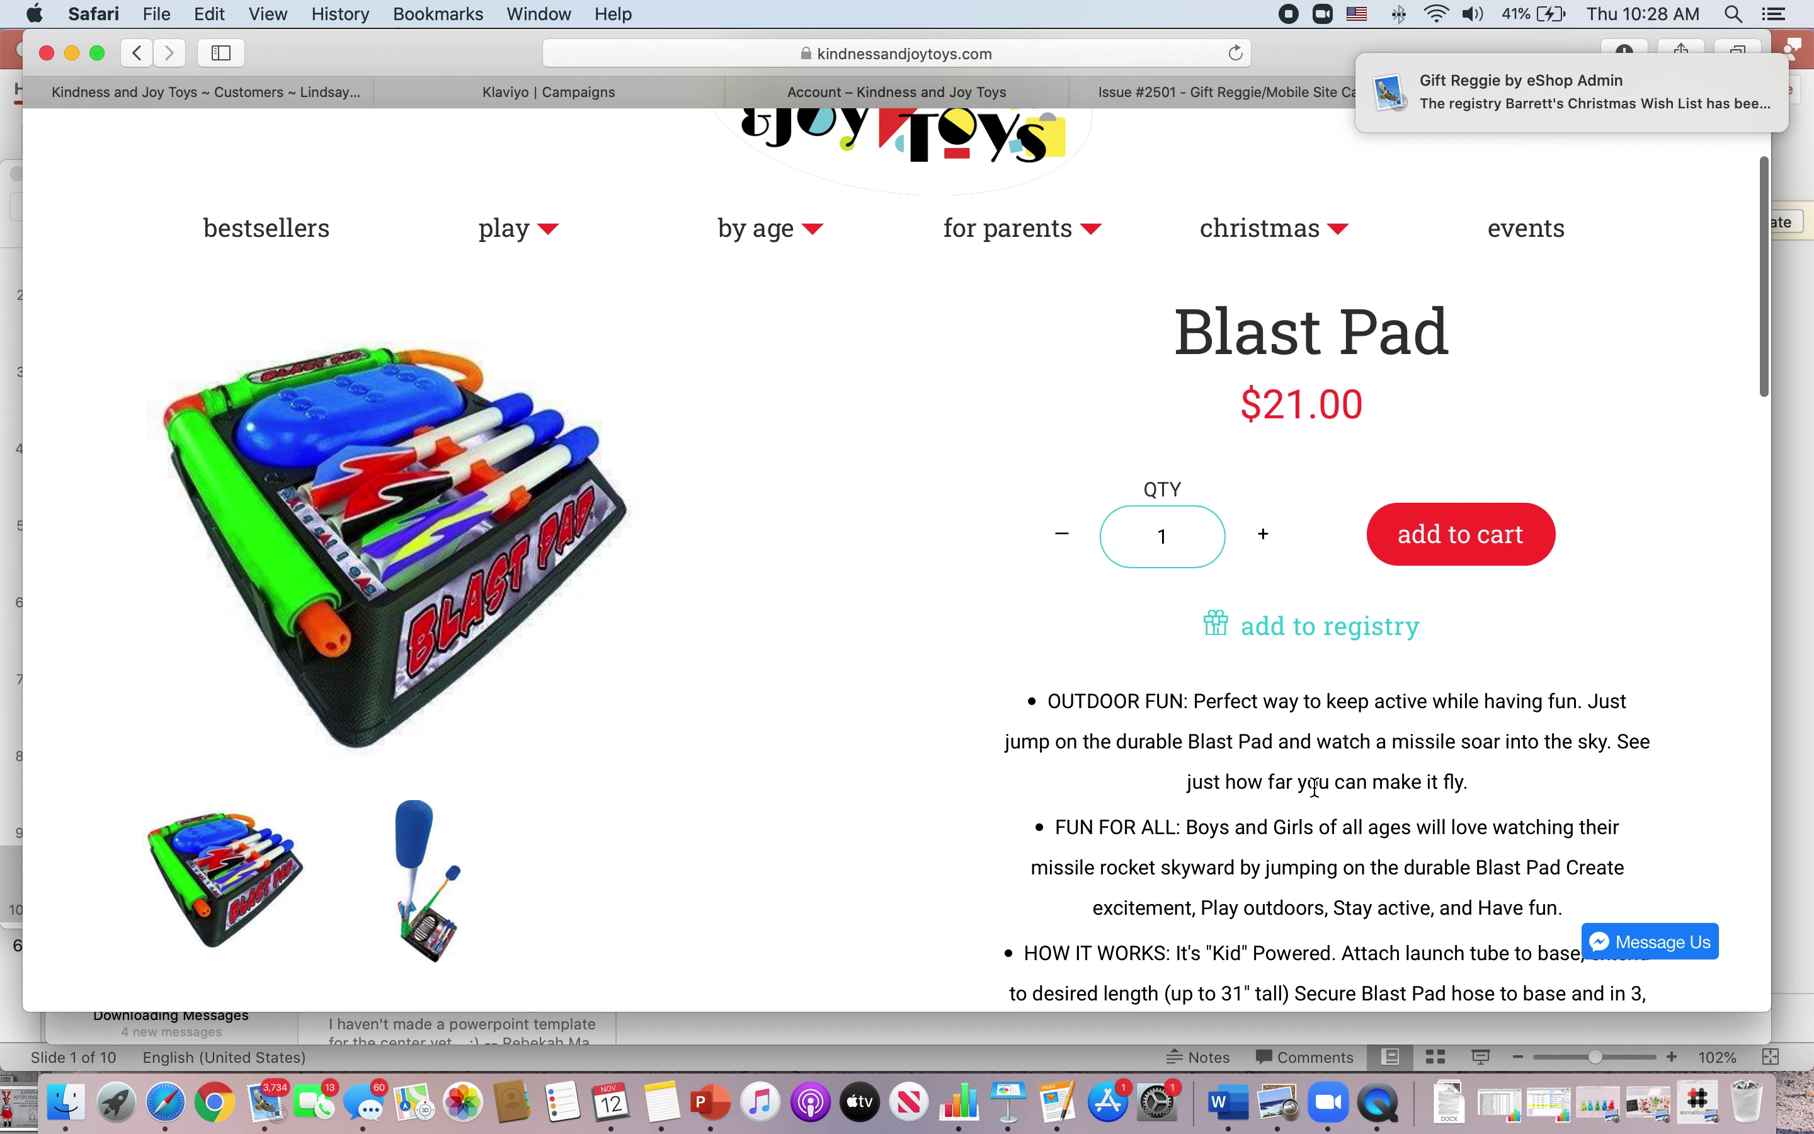
# - Add the $21.00 Blast Pad to the registry and save the changes
pyautogui.click(1321, 635)
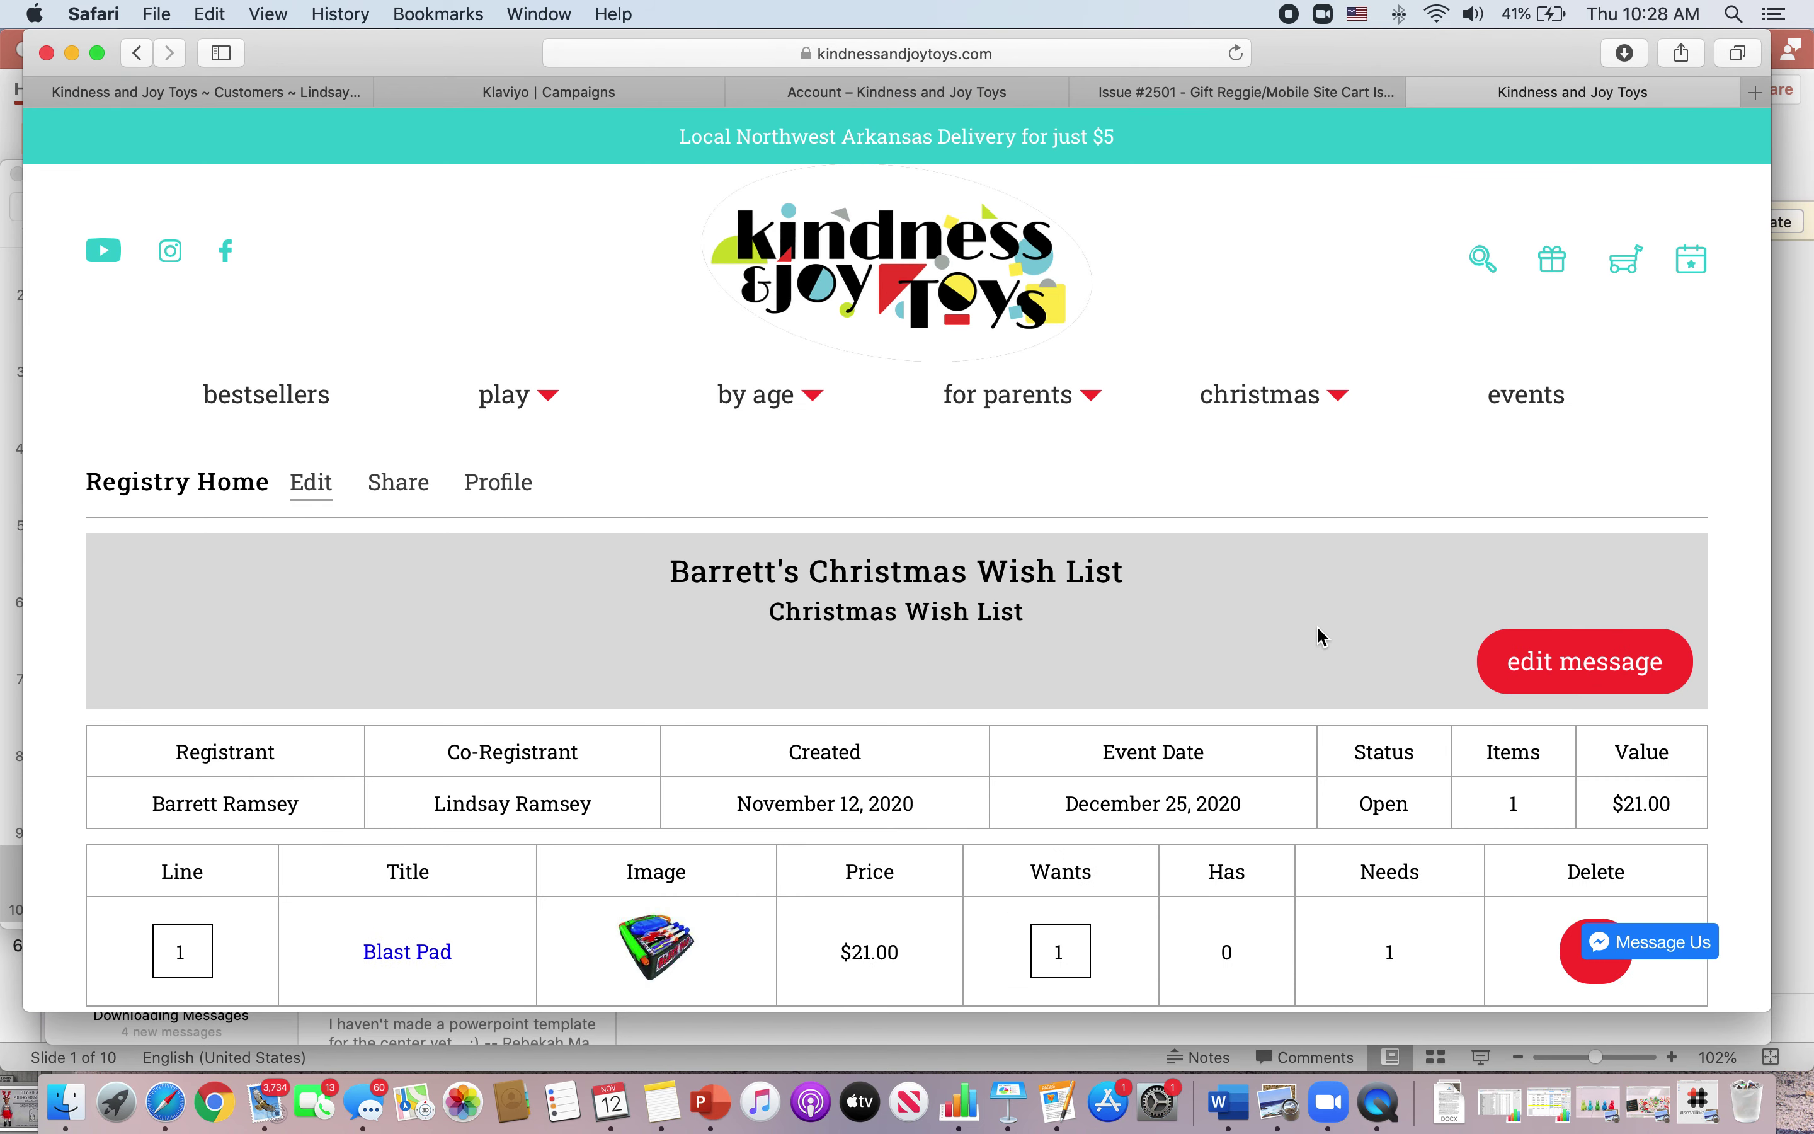
pyautogui.scroll(-3, 1320, 636)
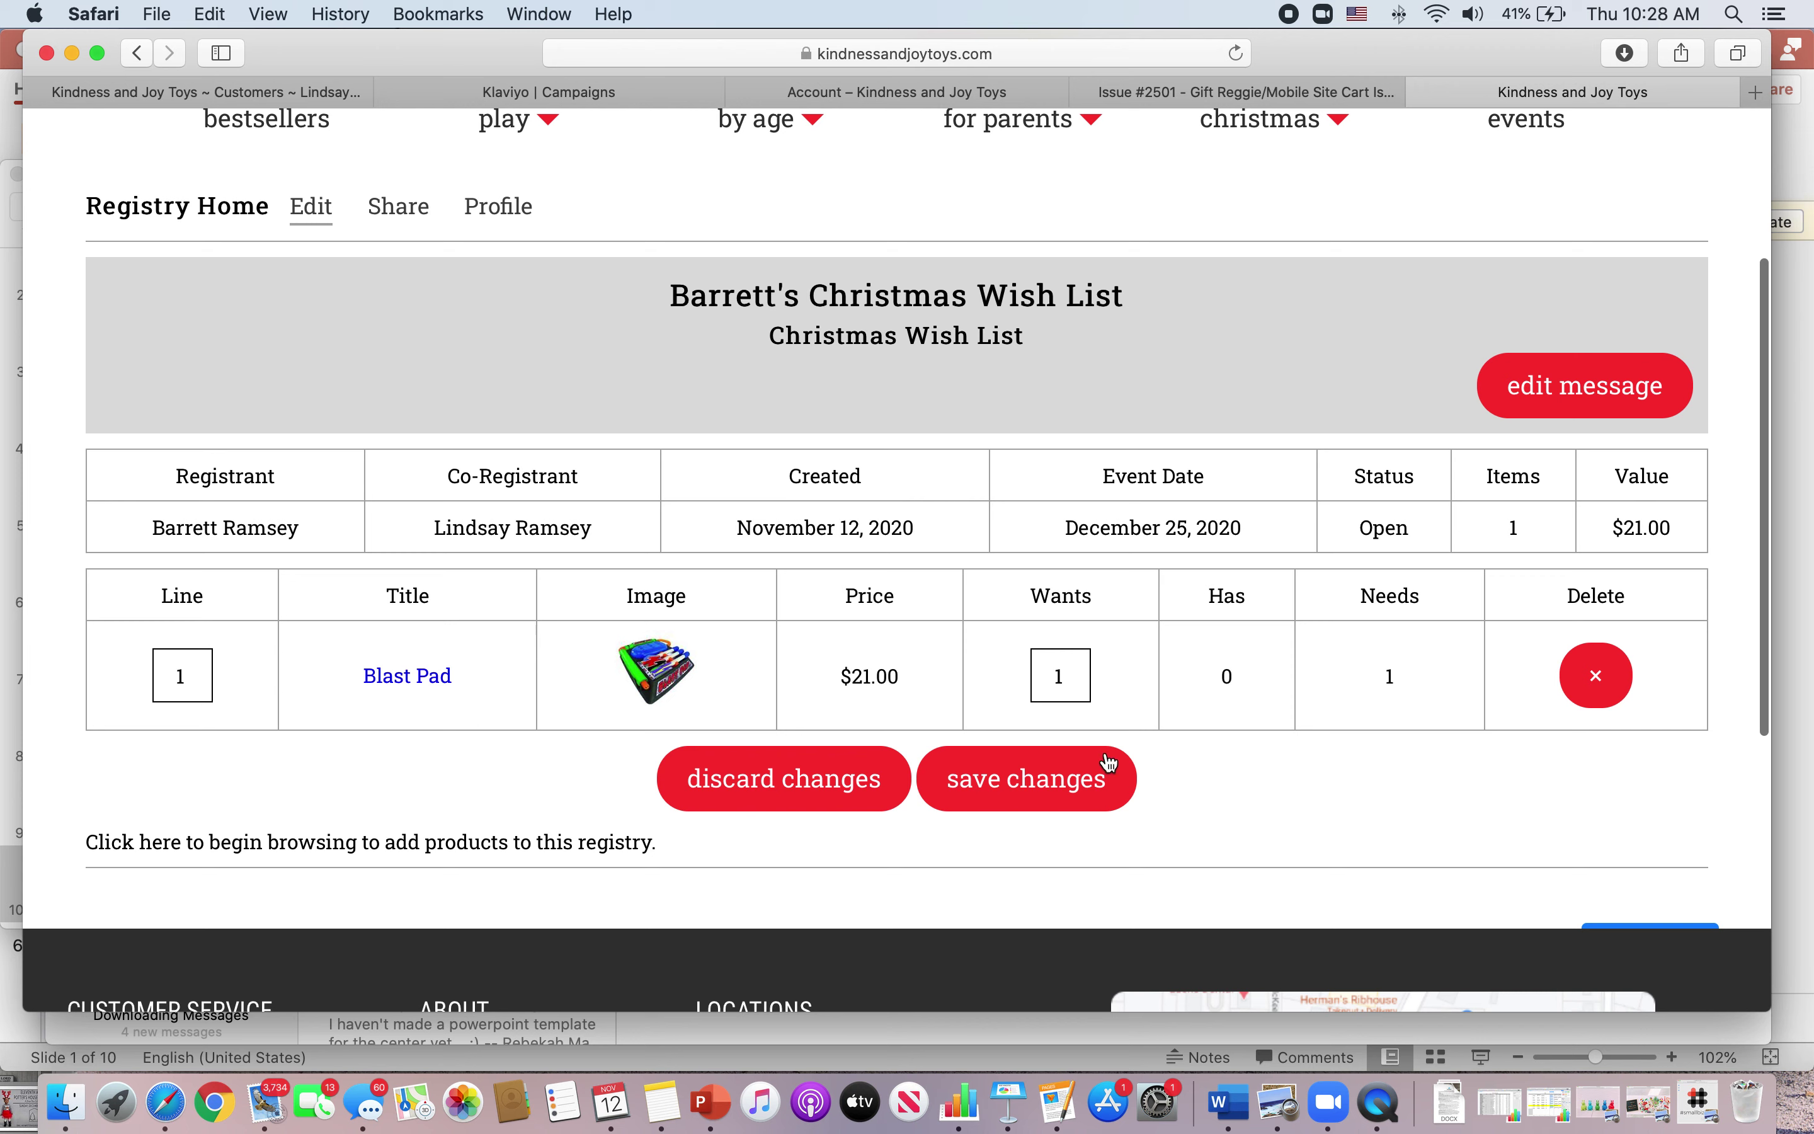
pyautogui.click(1087, 791)
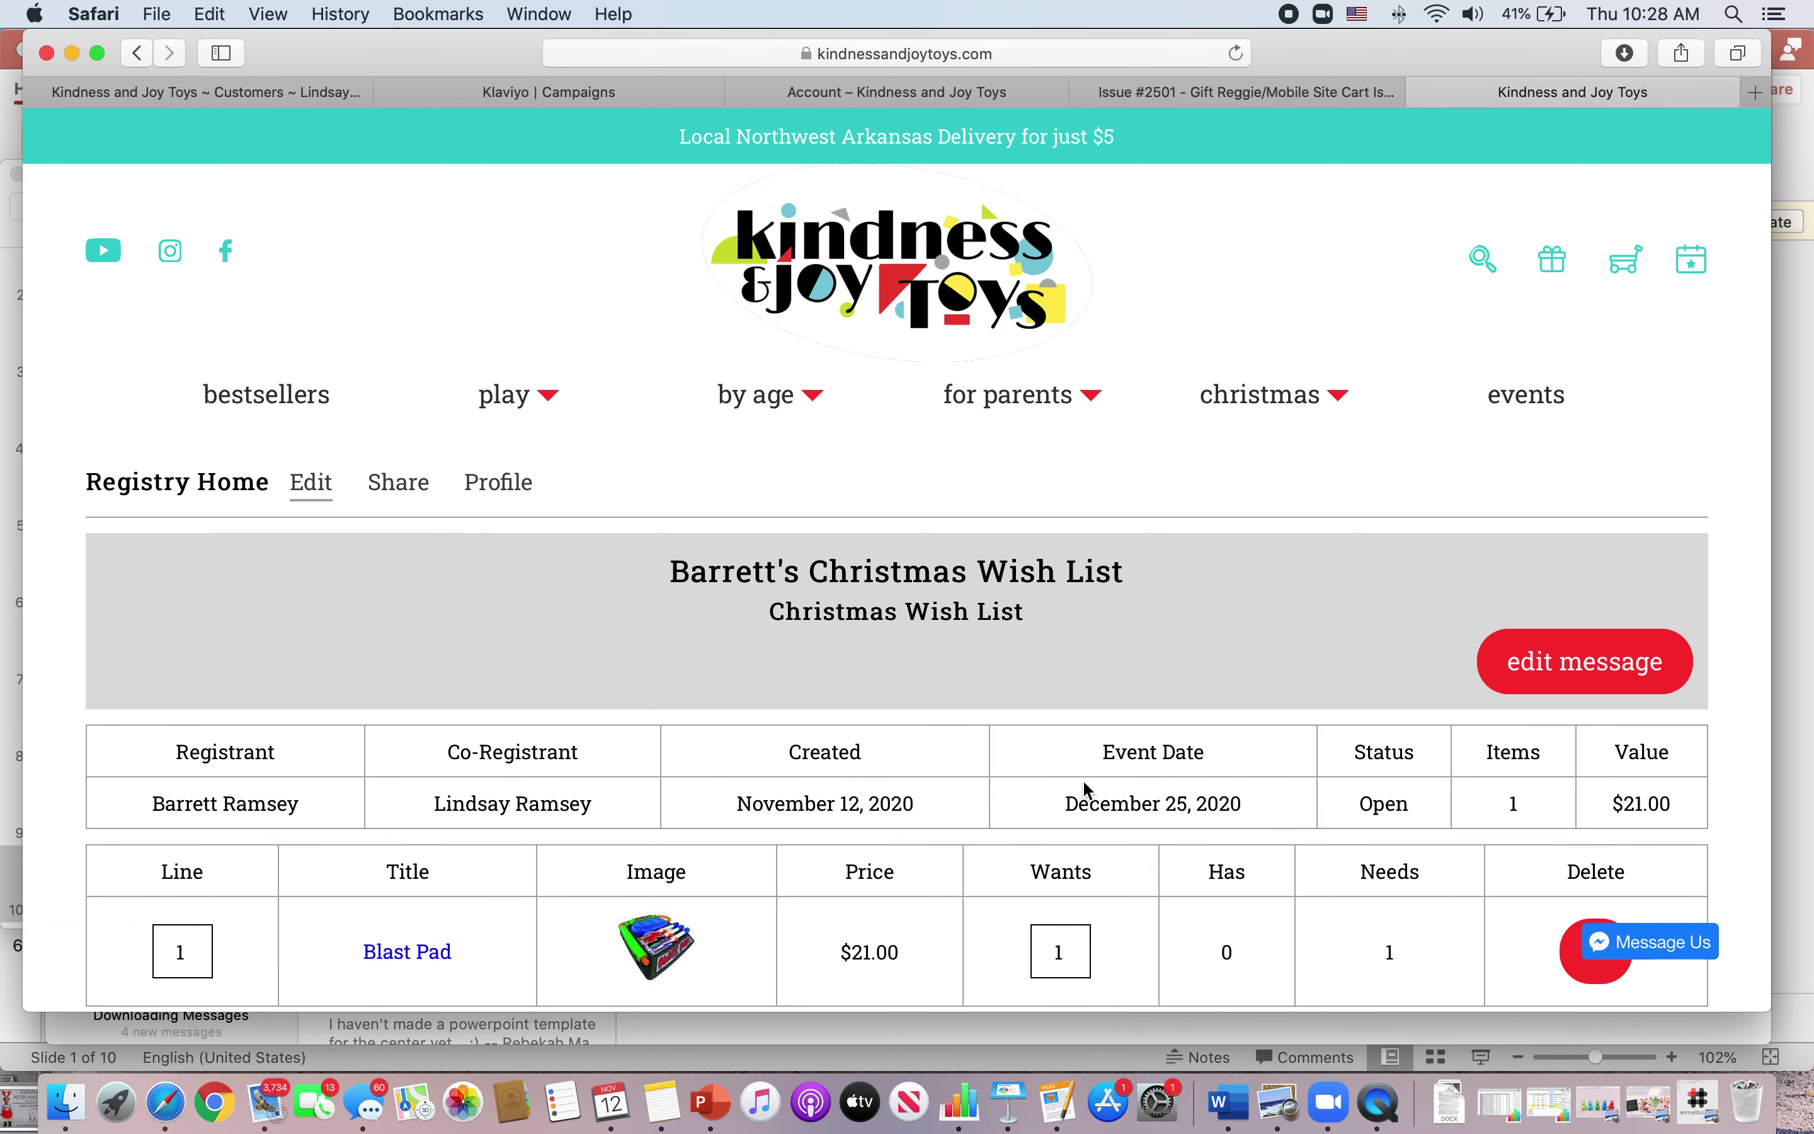
pyautogui.scroll(-3, 1088, 791)
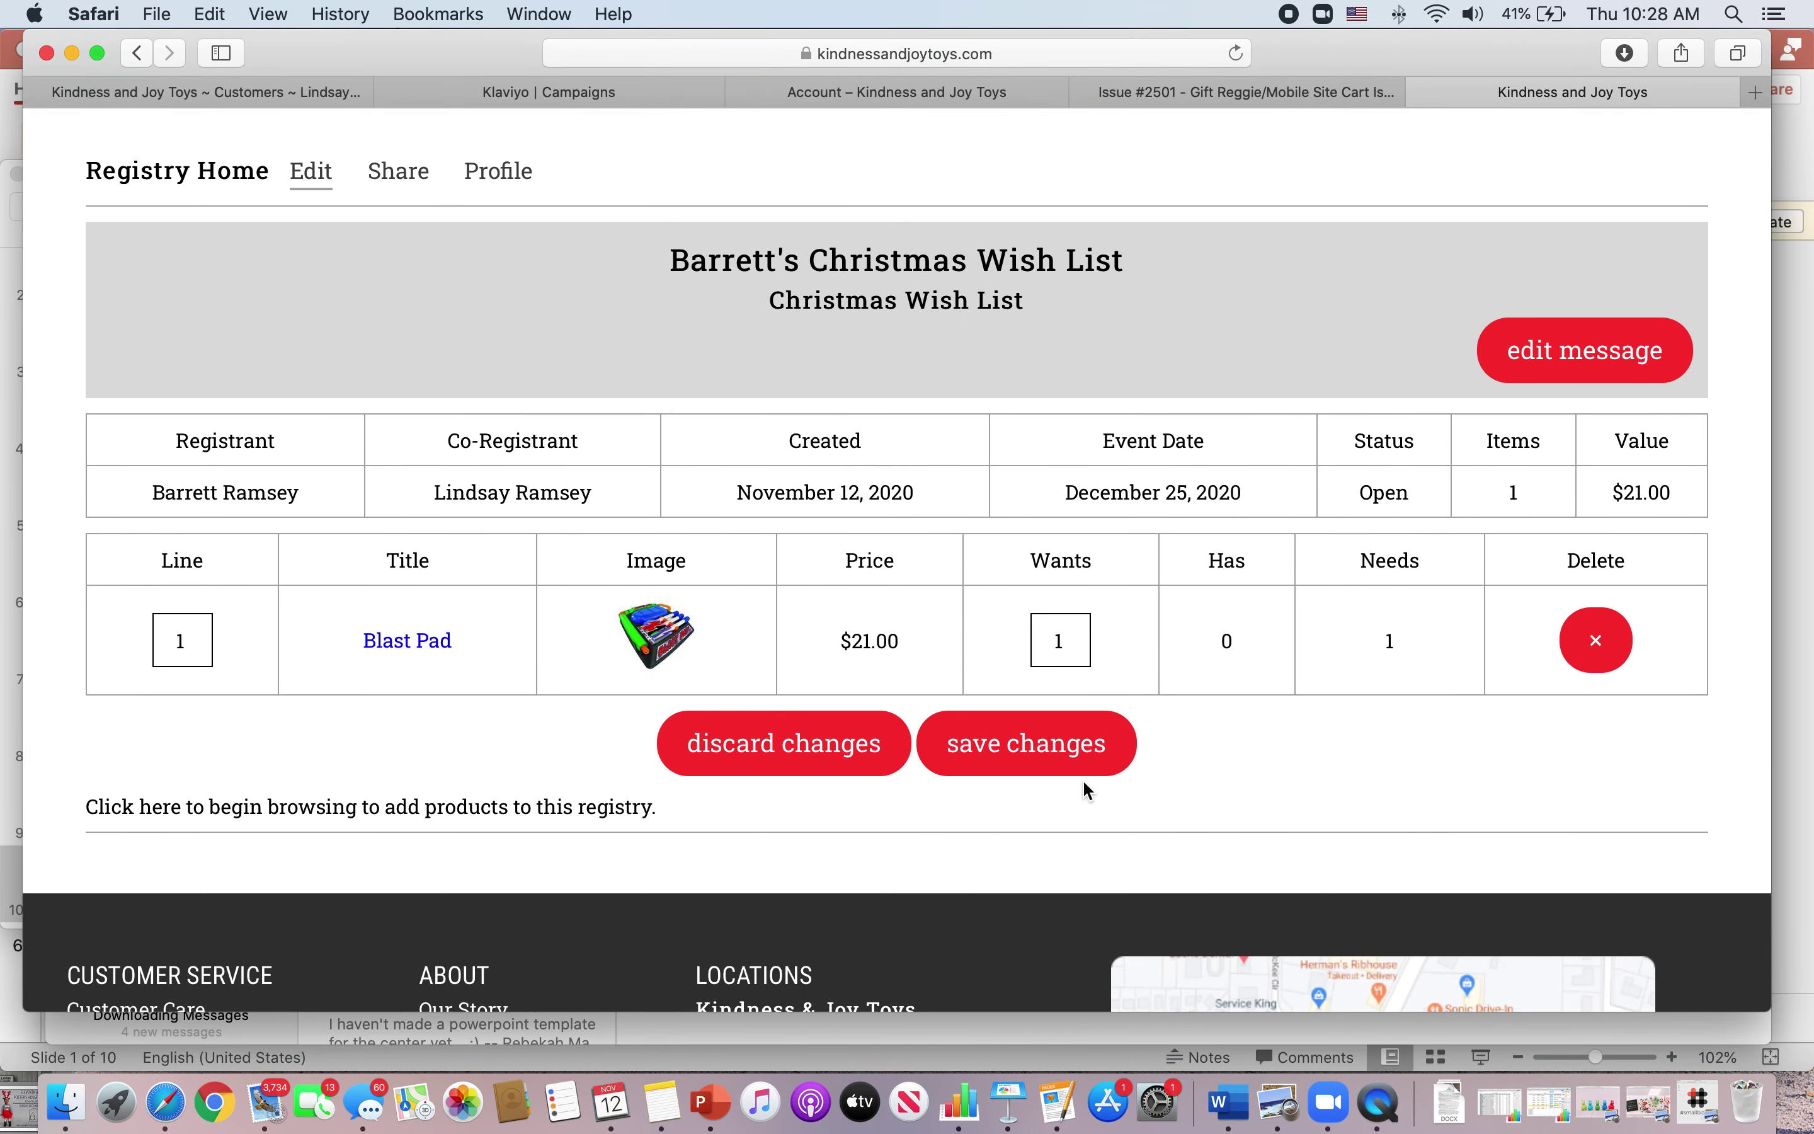
pyautogui.scroll(5, 1083, 783)
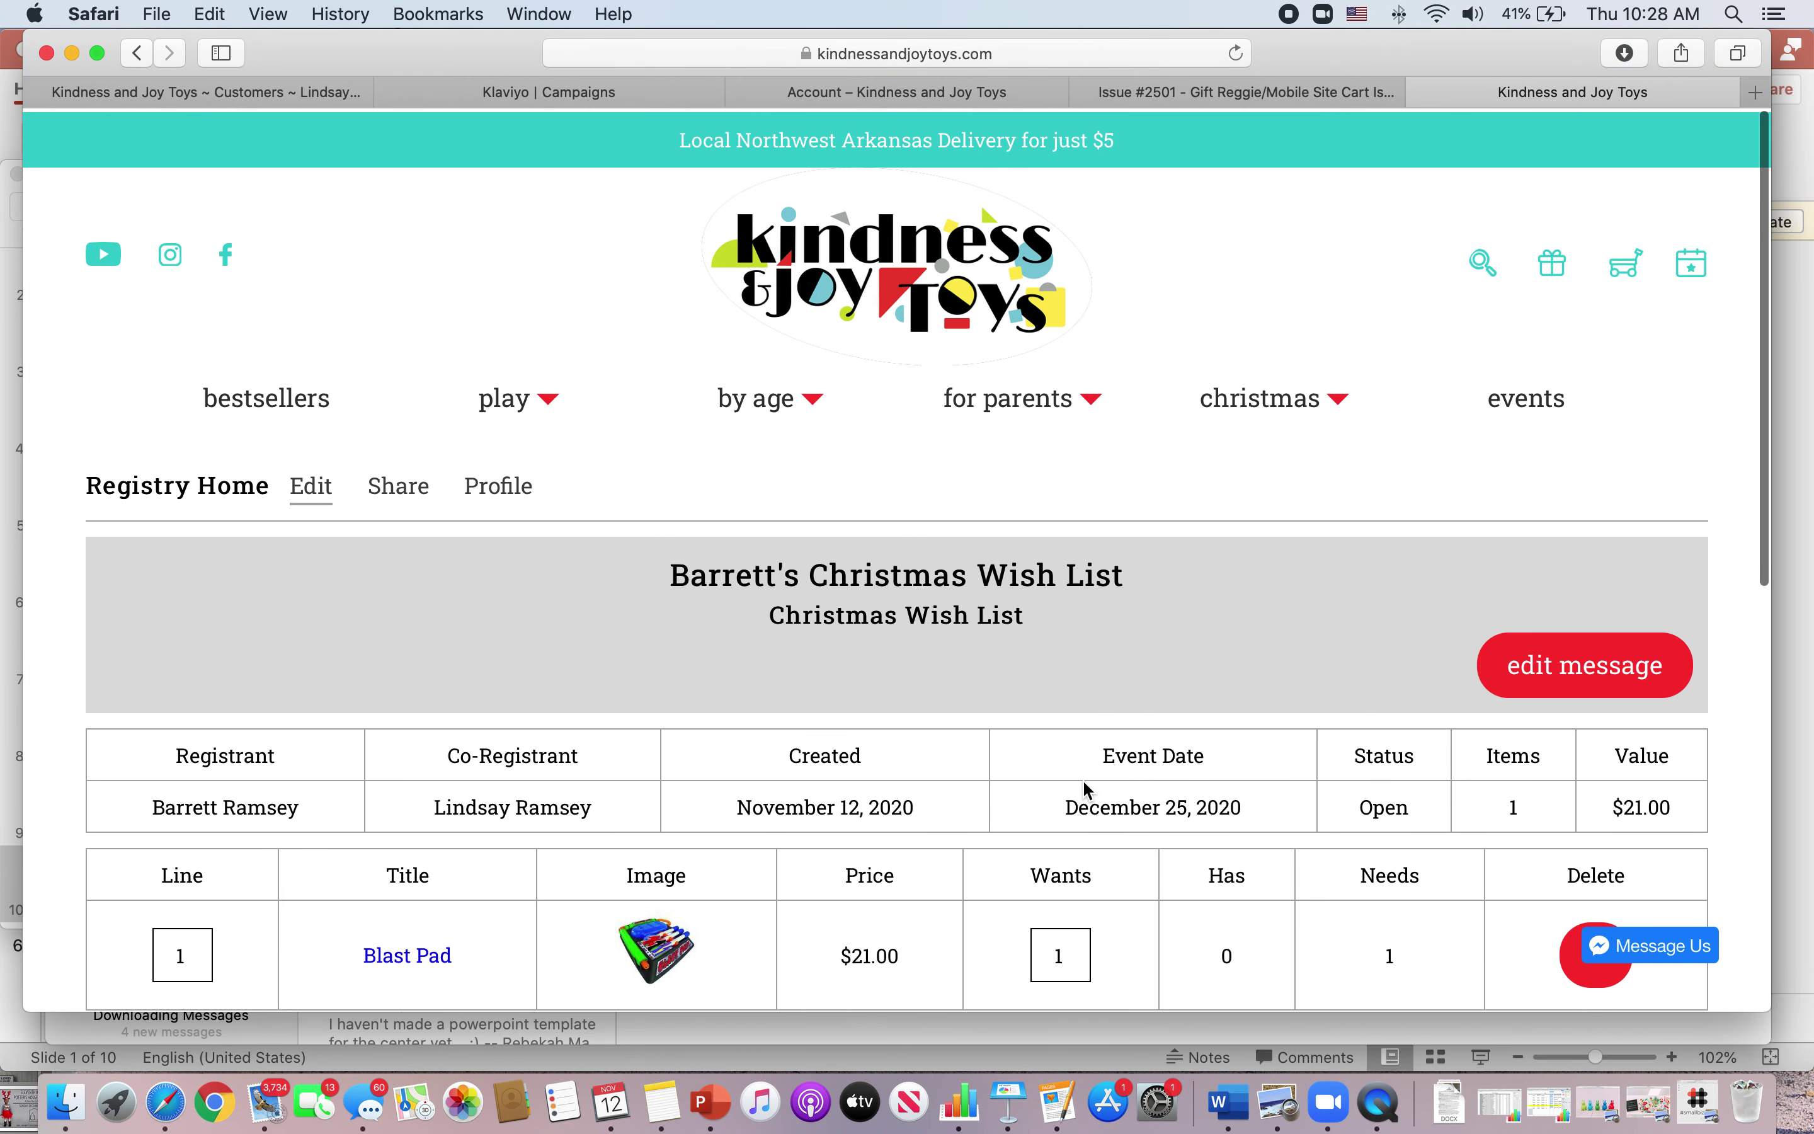
pyautogui.scroll(-2, 1083, 783)
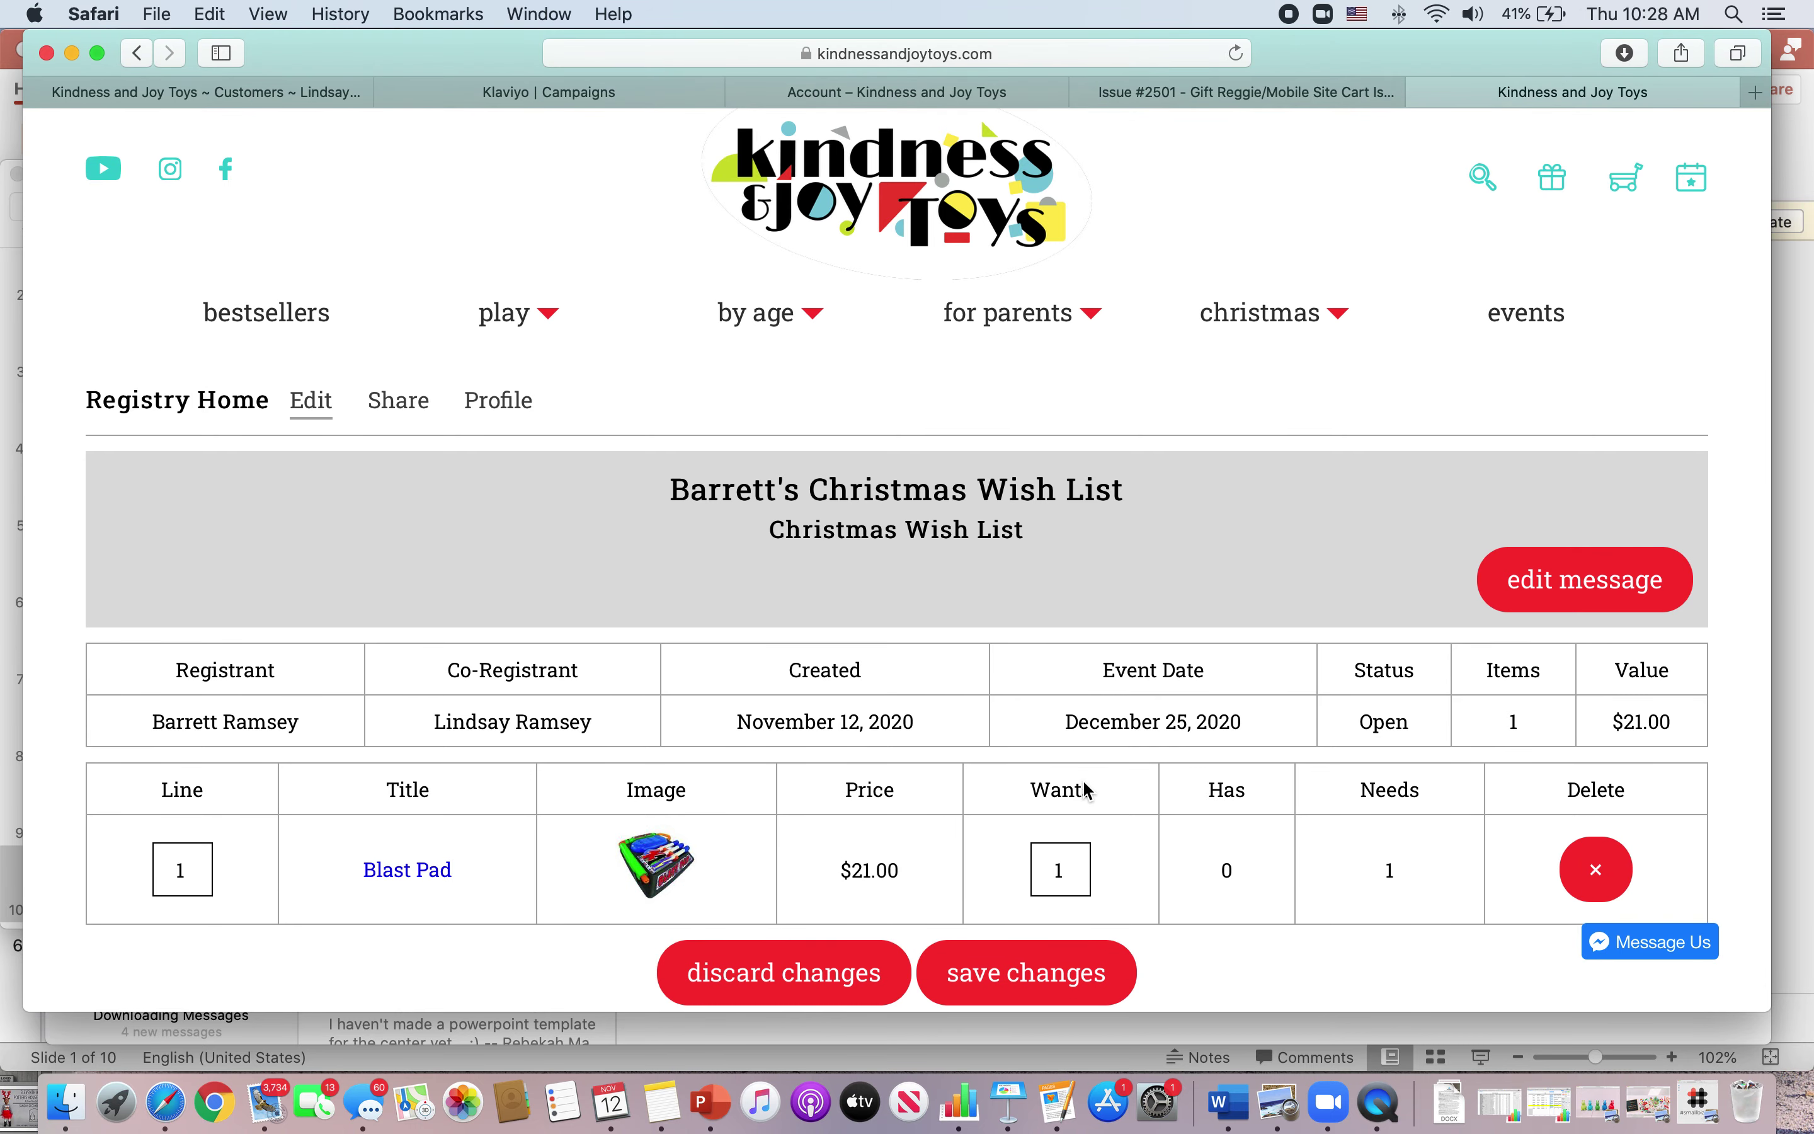
pyautogui.scroll(-2, 1086, 788)
pyautogui.scroll(4, 1086, 788)
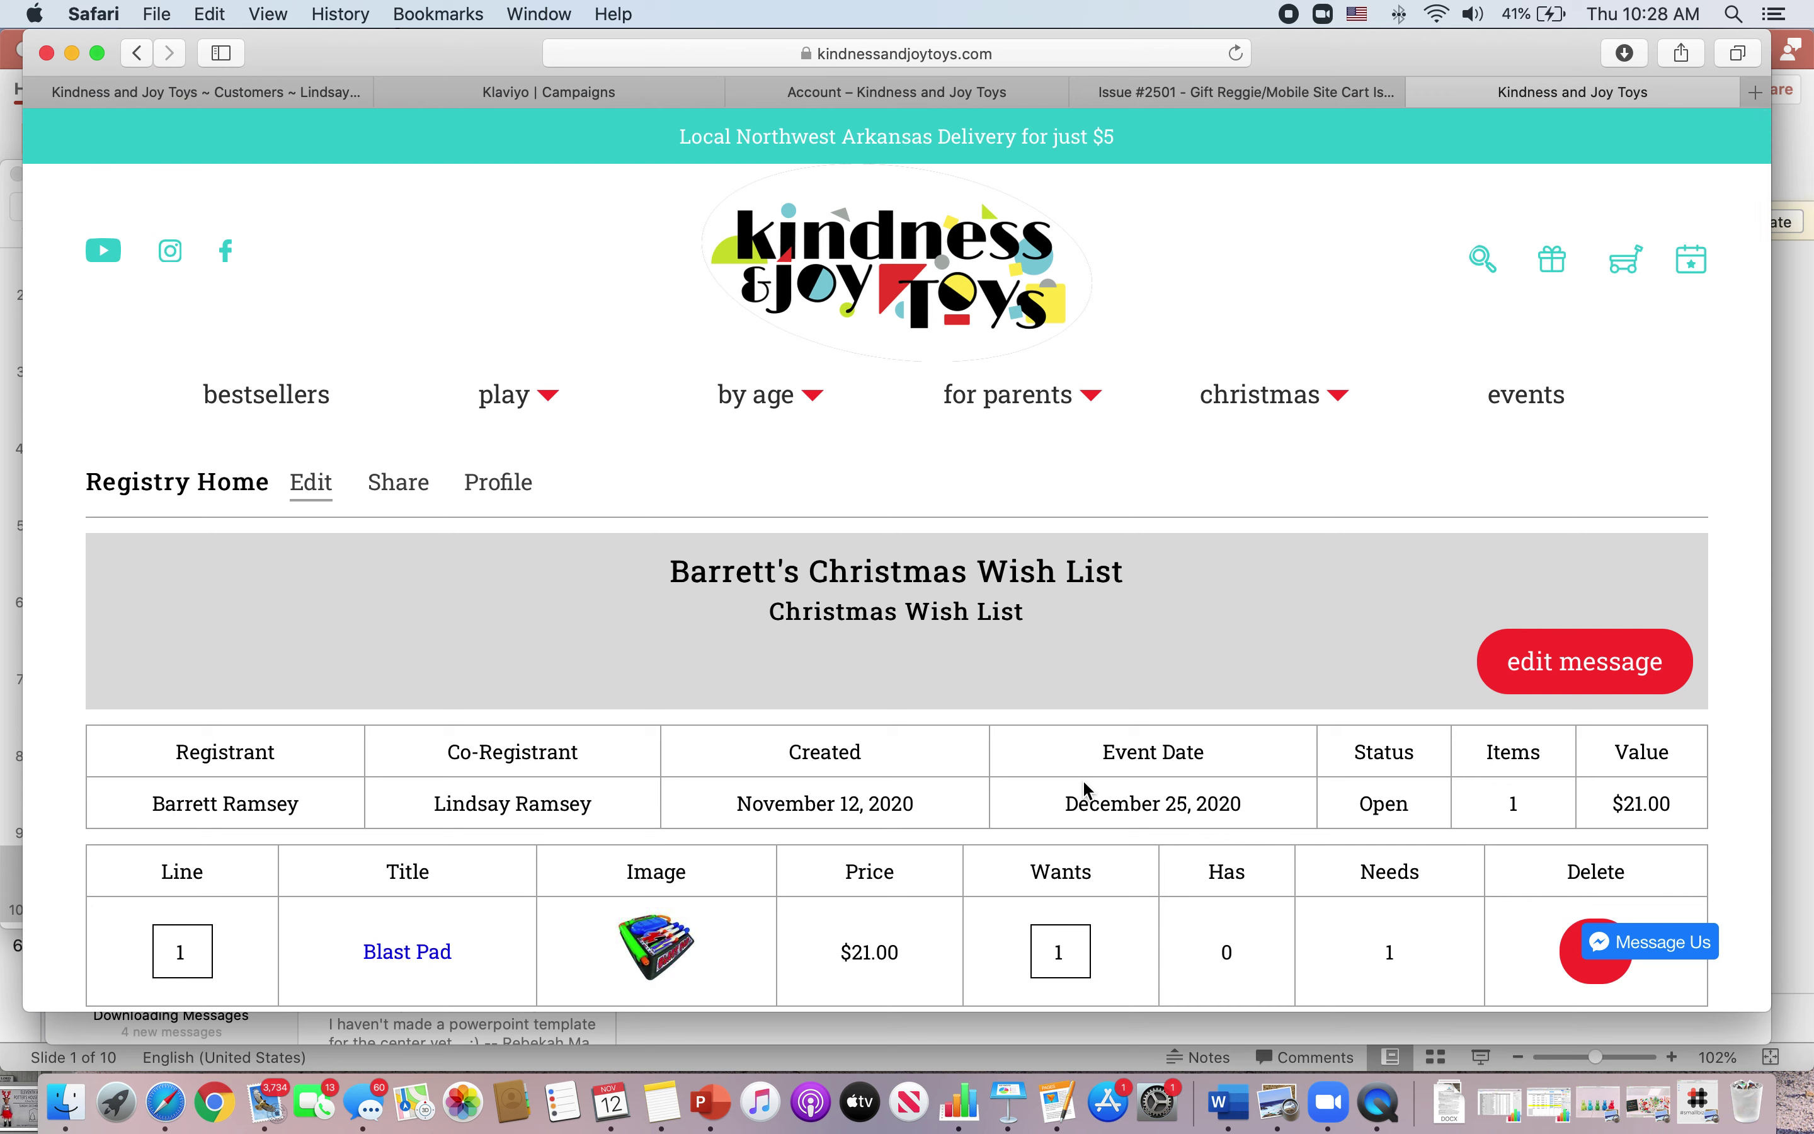